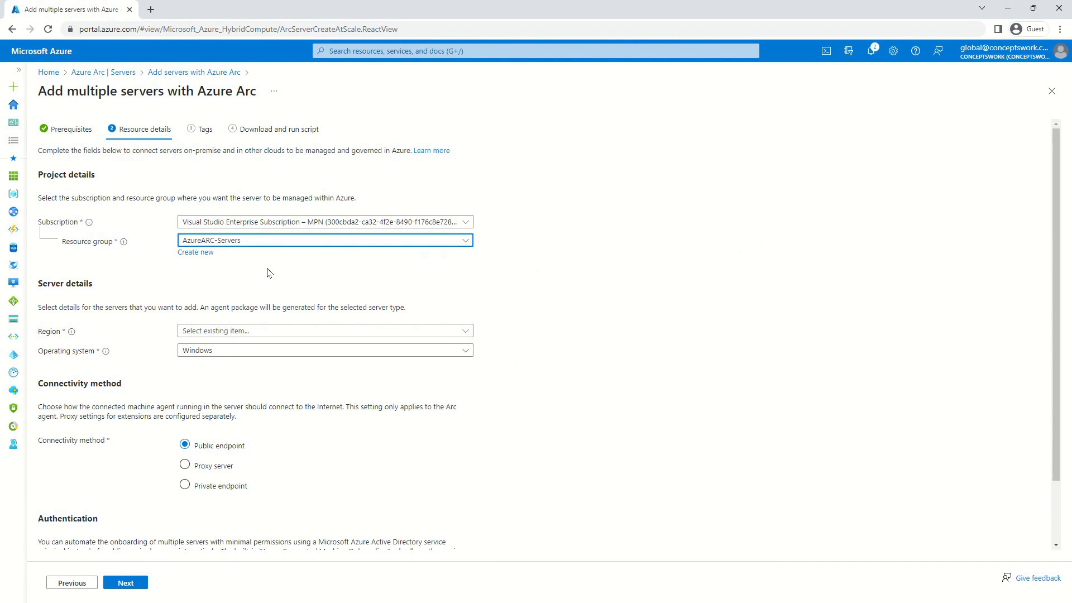
- Set the server region to (Asia Pacific) Central India
click(324, 331)
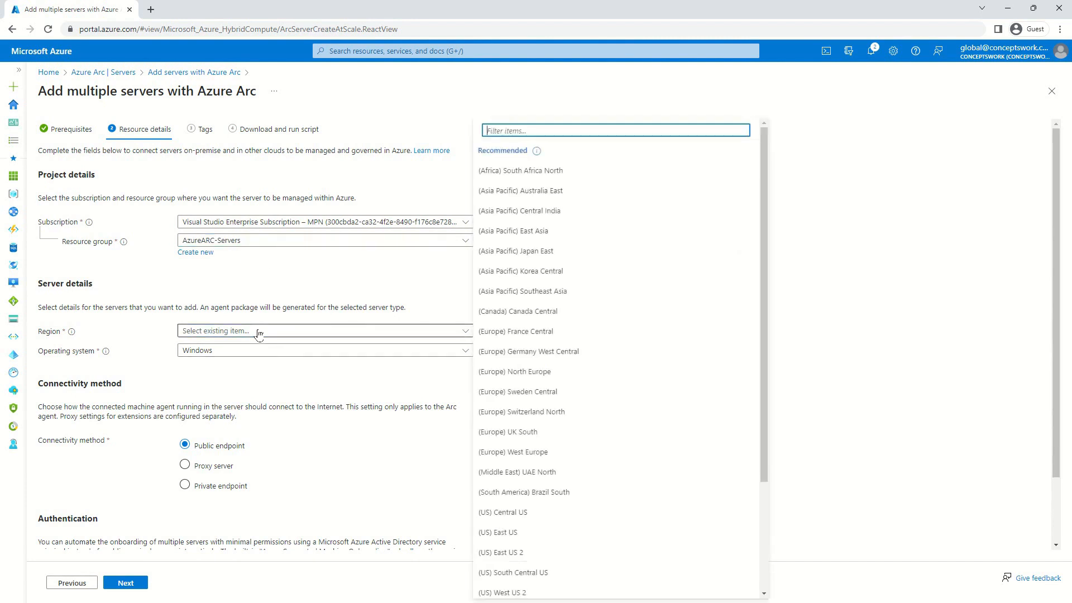
click(550, 126)
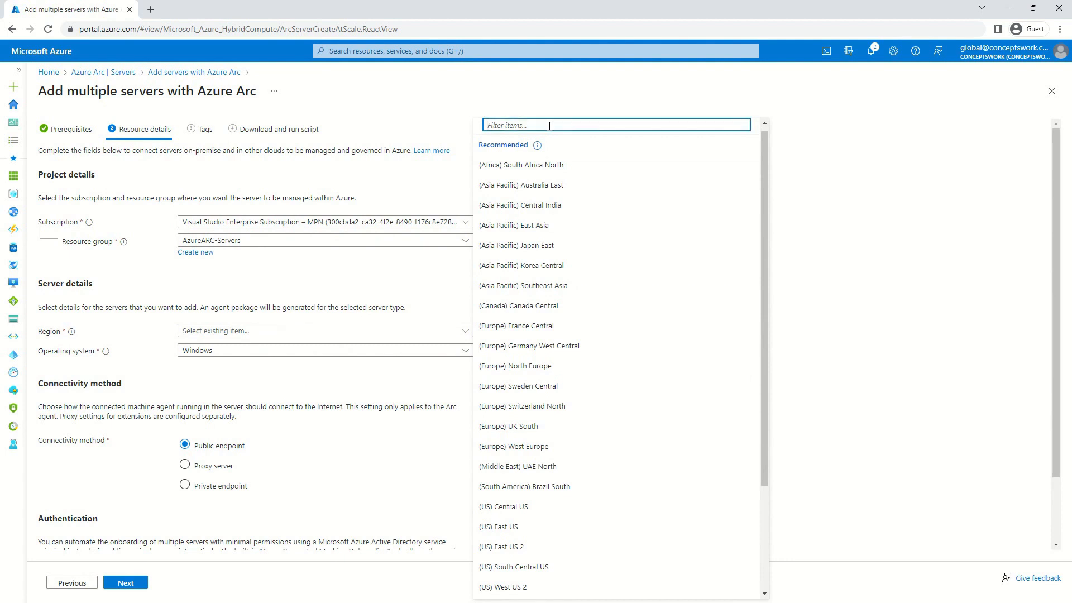
text(Cen)
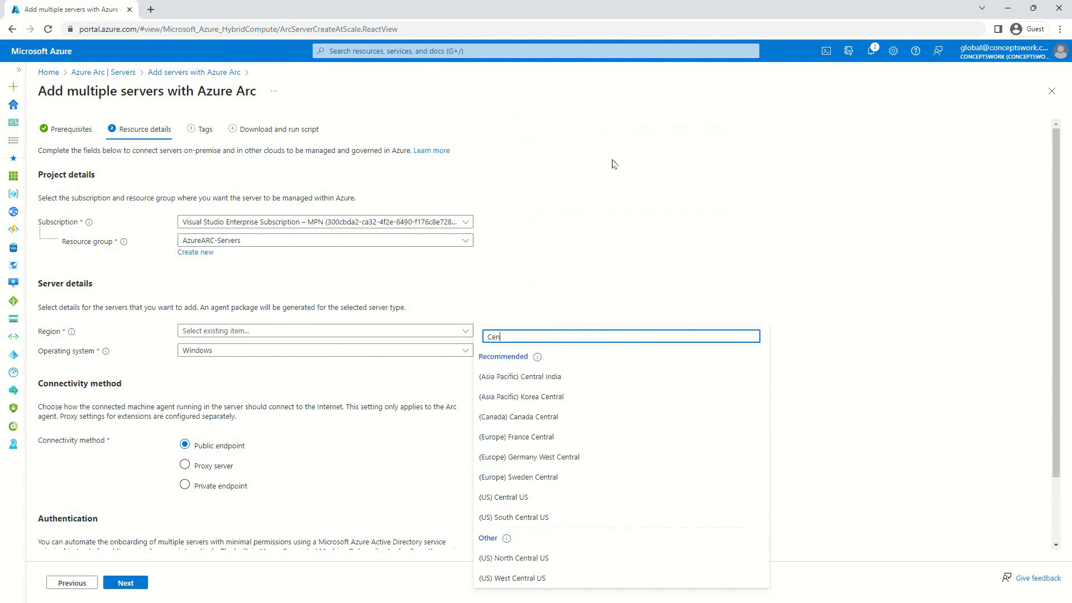
click(552, 376)
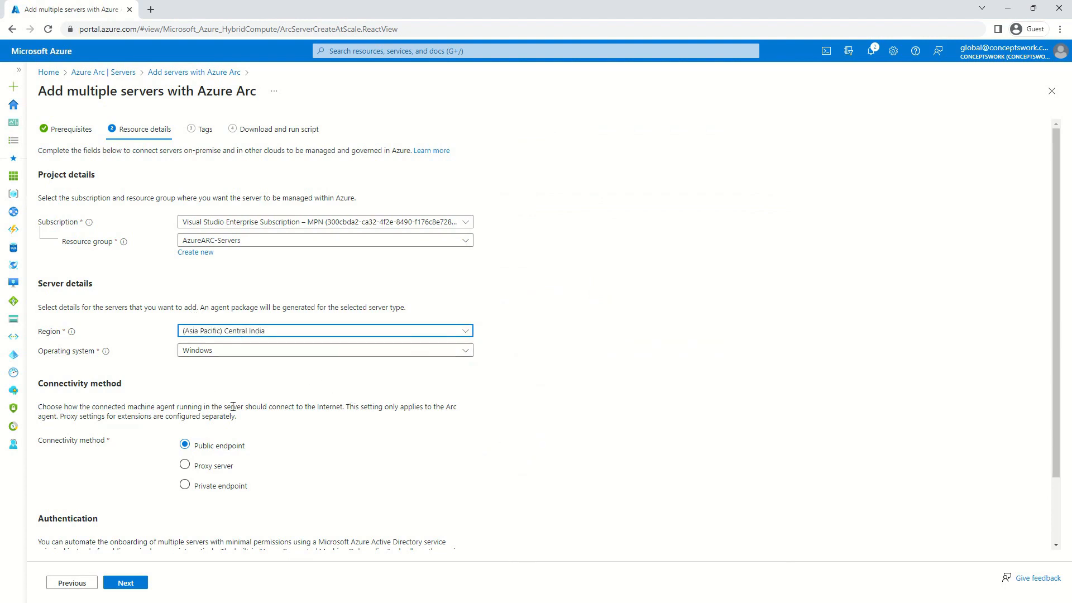
- Choose "arc onboard" as the authentication service principal and continue to the tags page
scroll(335, 424, down, 1)
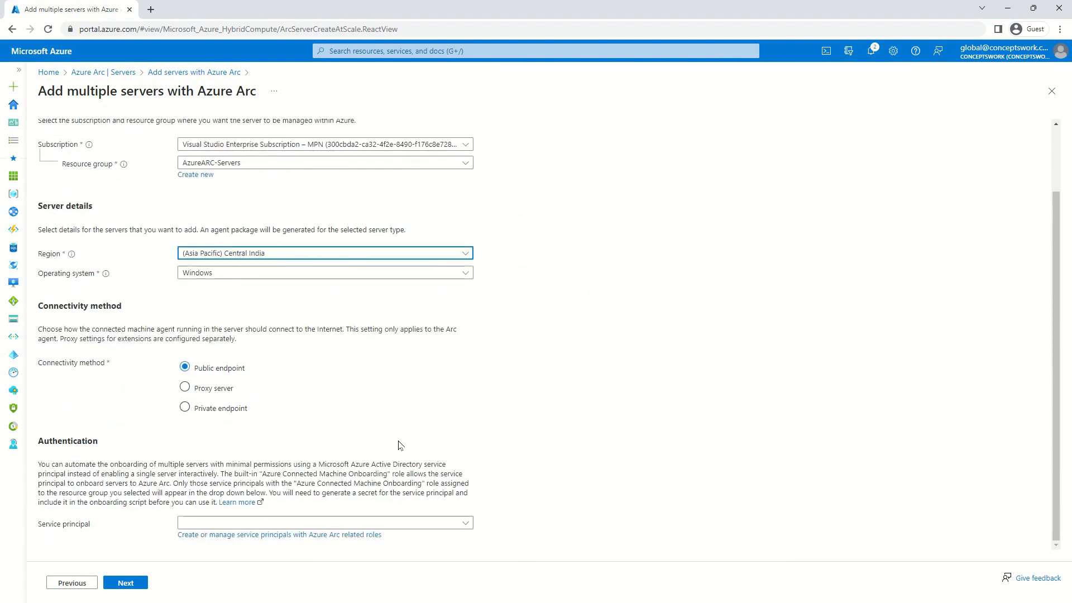
click(423, 522)
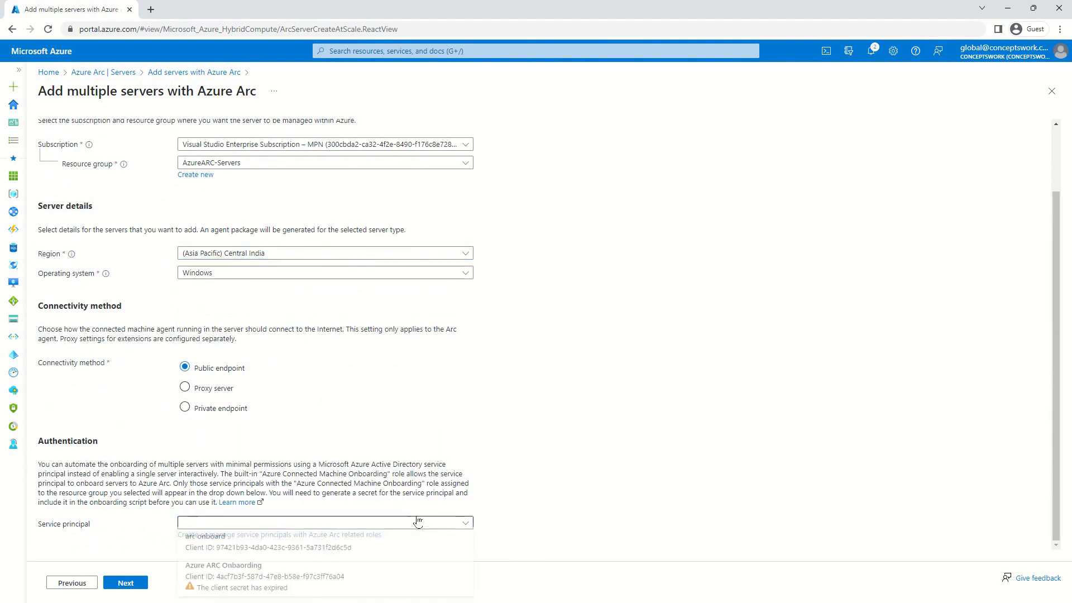
click(303, 552)
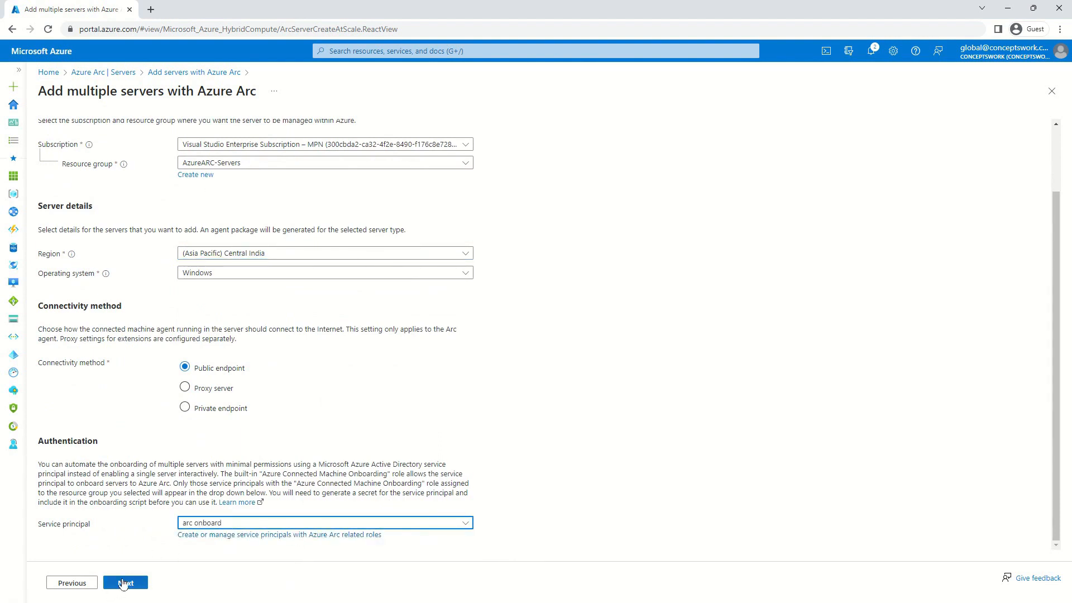
click(125, 583)
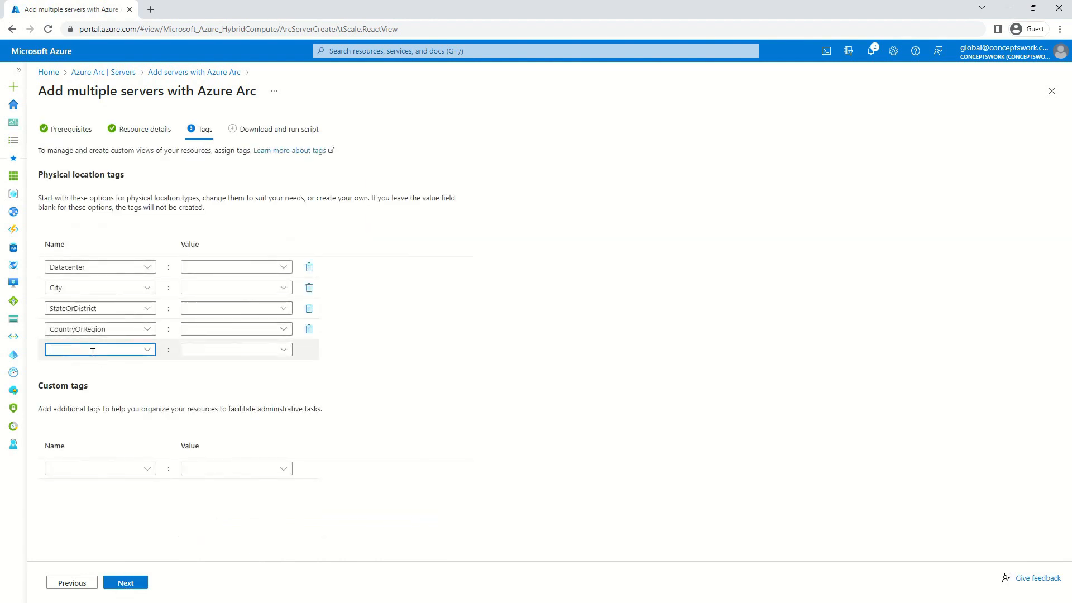
- Add a physical location tag named DeploymentMode with the value GPO and continue to the script page
text(DeploymentMode)
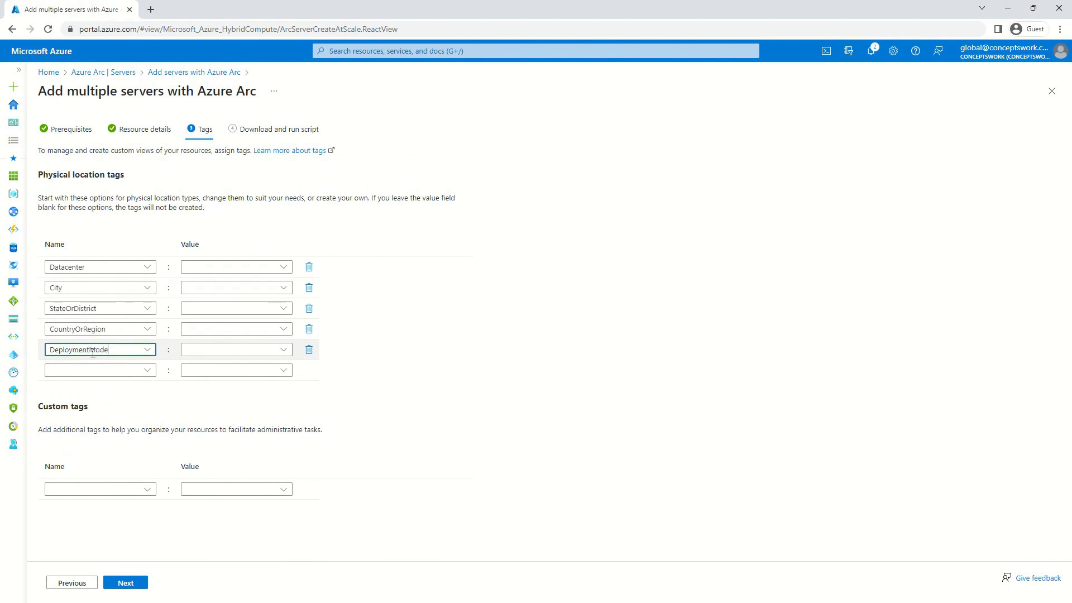
click(234, 357)
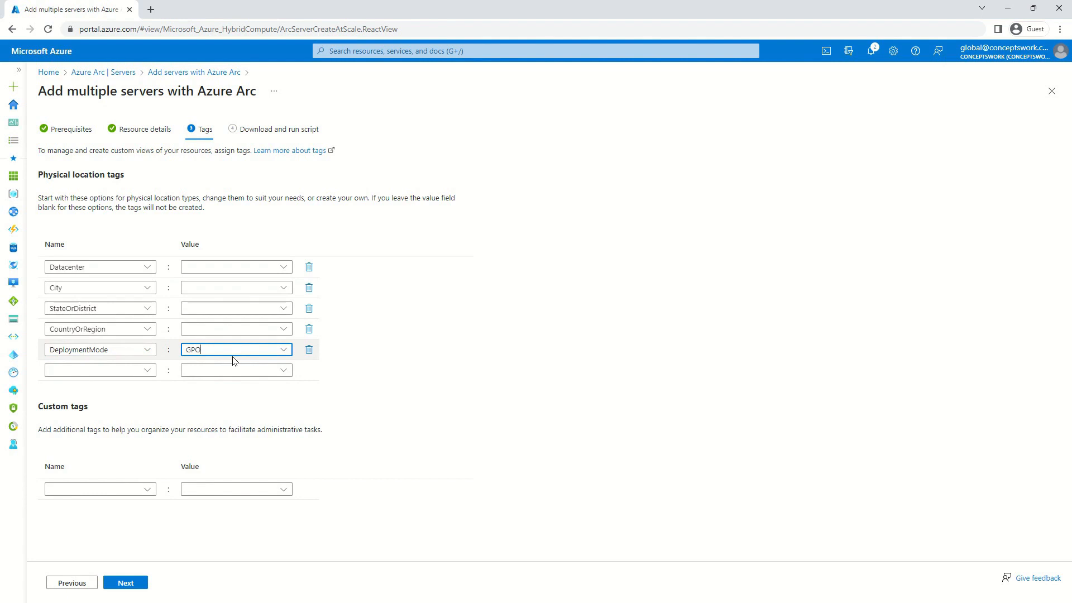
click(586, 404)
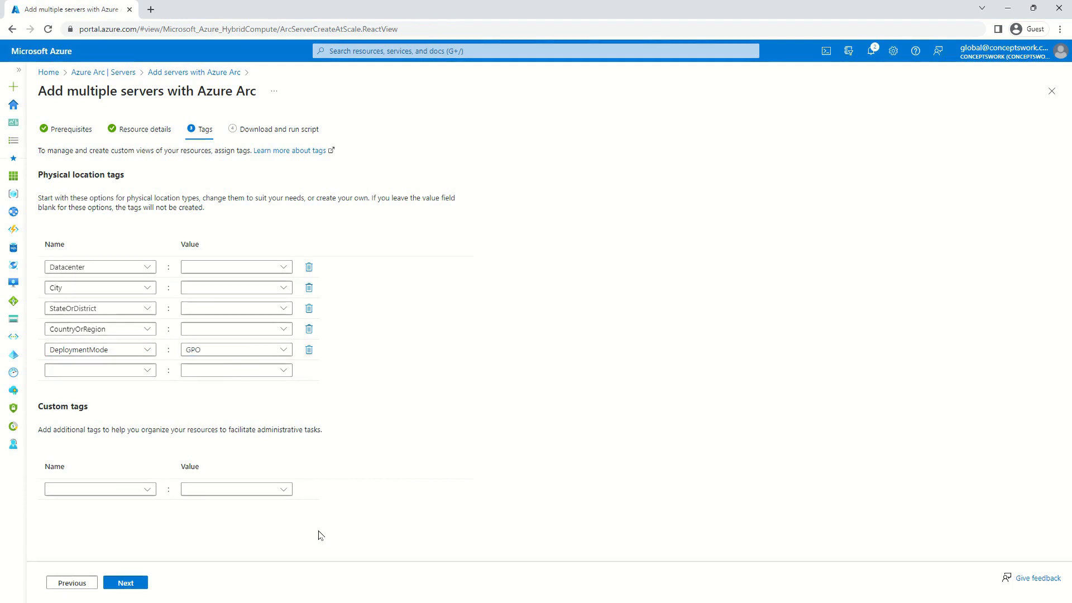
click(119, 584)
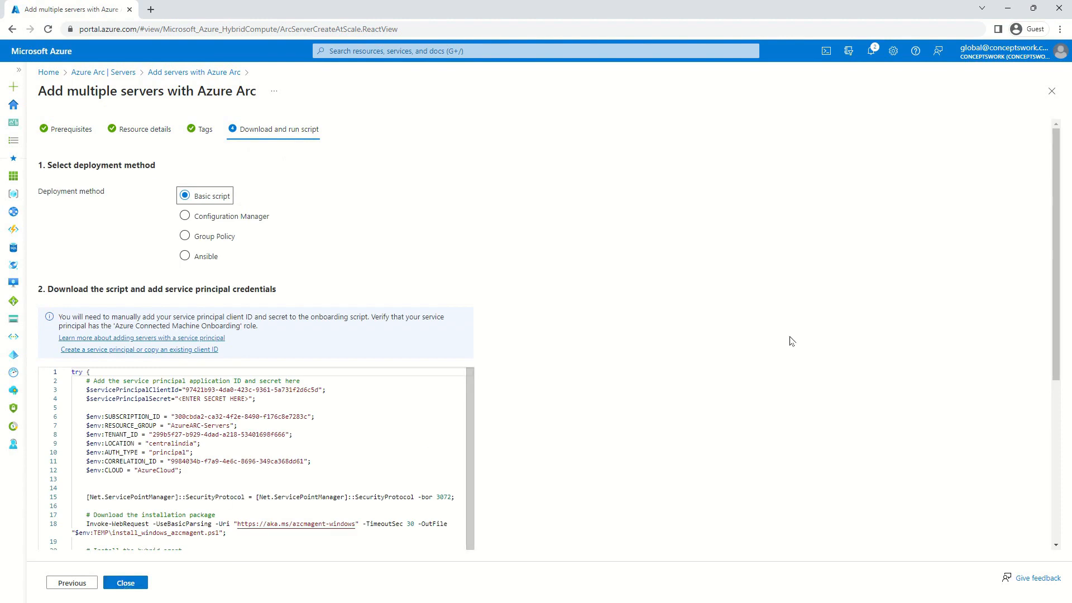
- Examine the instructions for the Group Policy deployment method
scroll(434, 258, down, 3)
scroll(434, 258, up, 3)
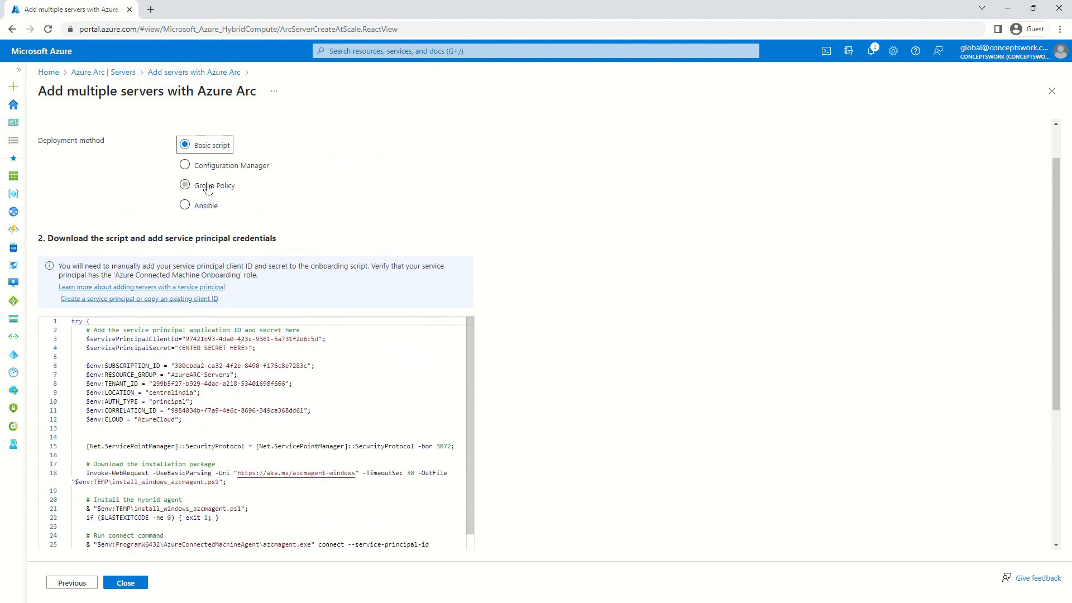
click(207, 186)
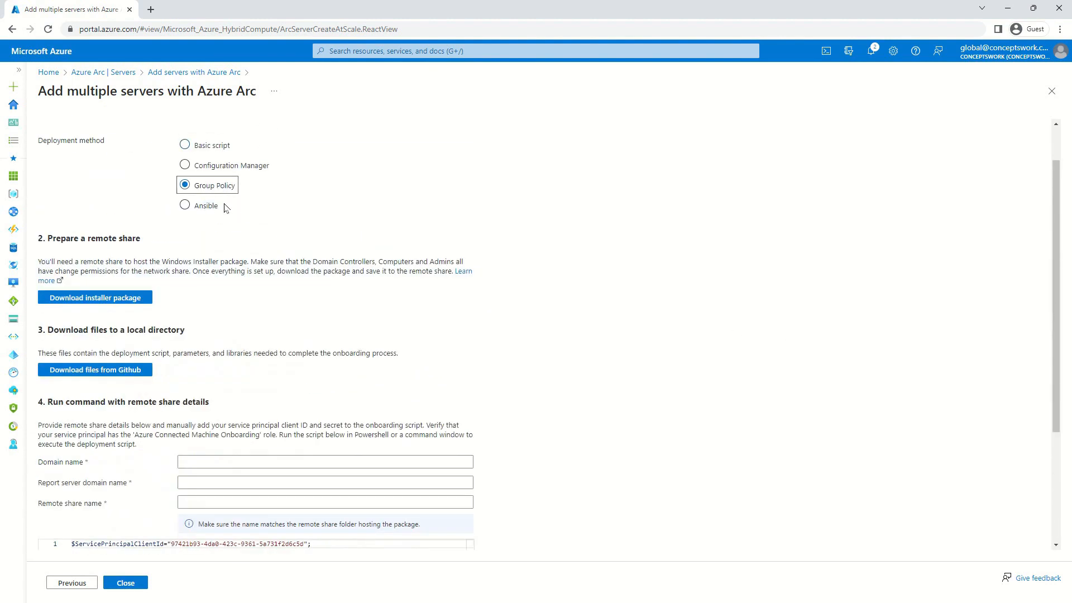
scroll(196, 341, down, 3)
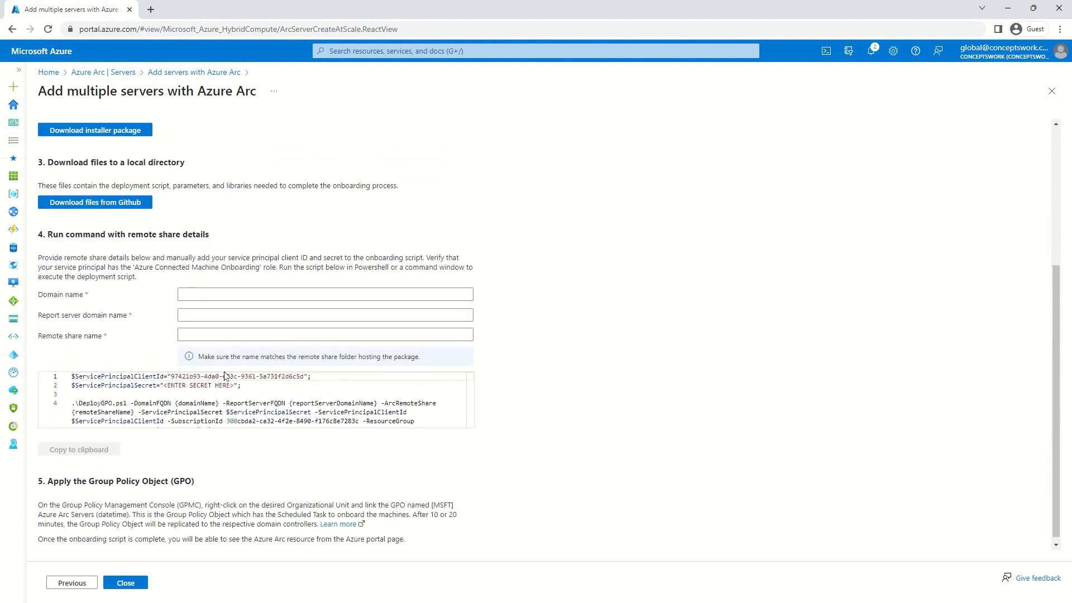
scroll(228, 377, up, 3)
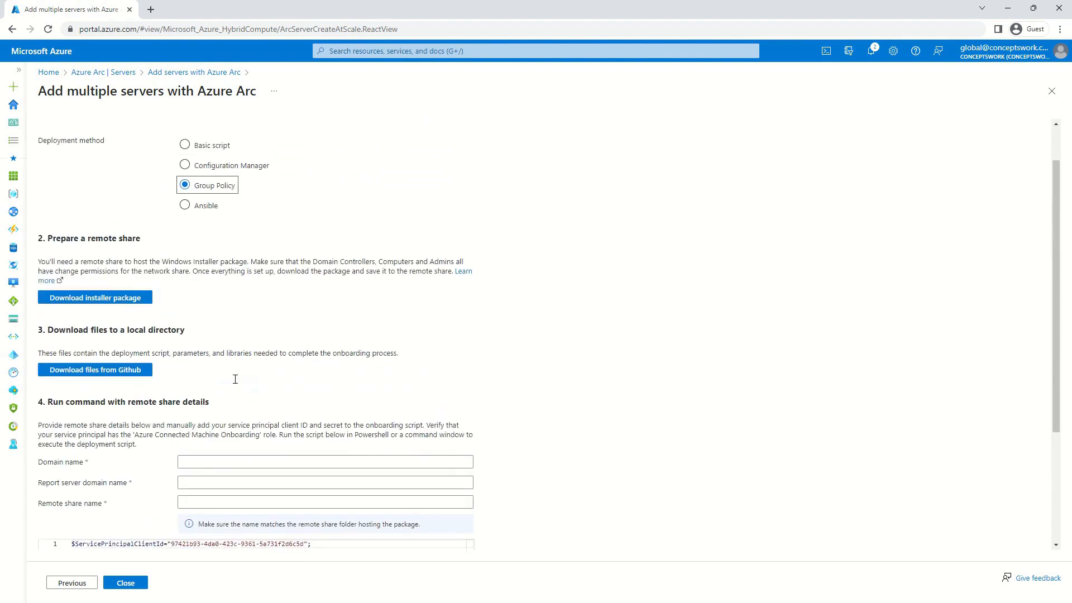
- Set the deployment method back to Basic script and download the onboarding script
click(207, 150)
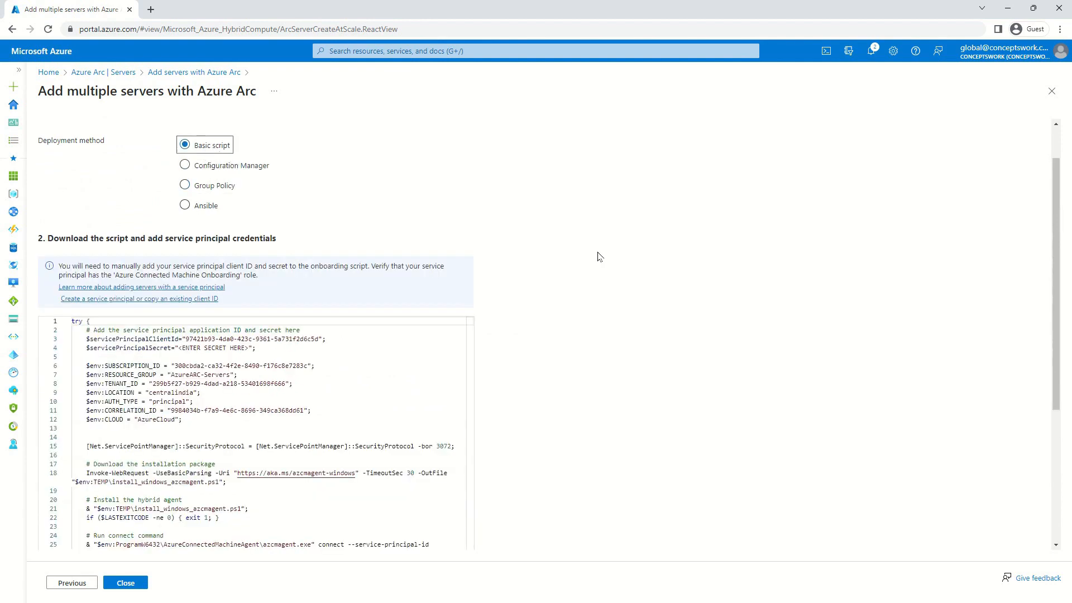
scroll(578, 273, down, 4)
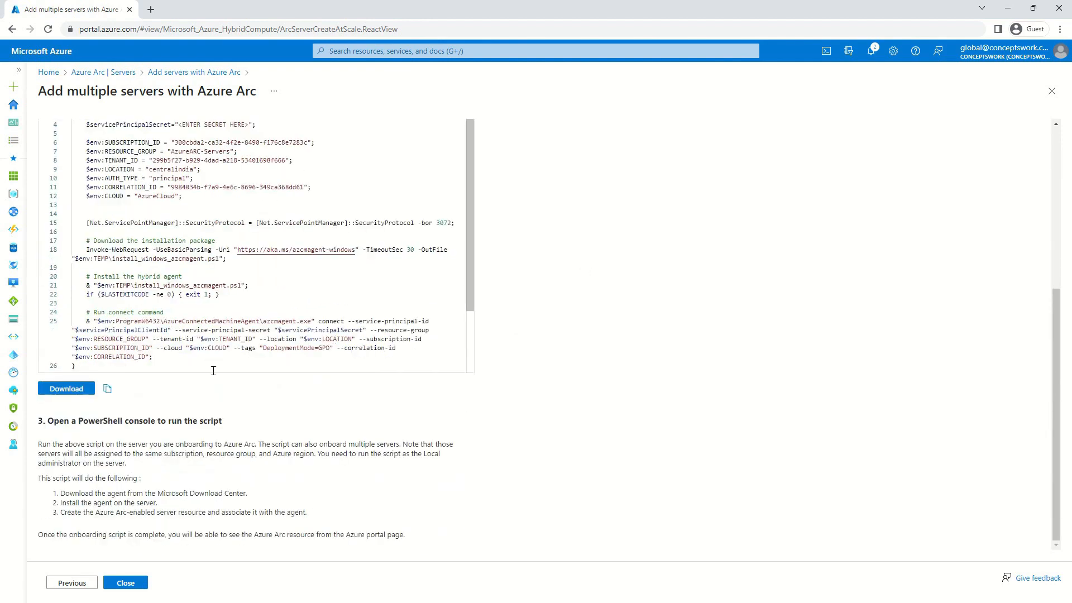
click(64, 391)
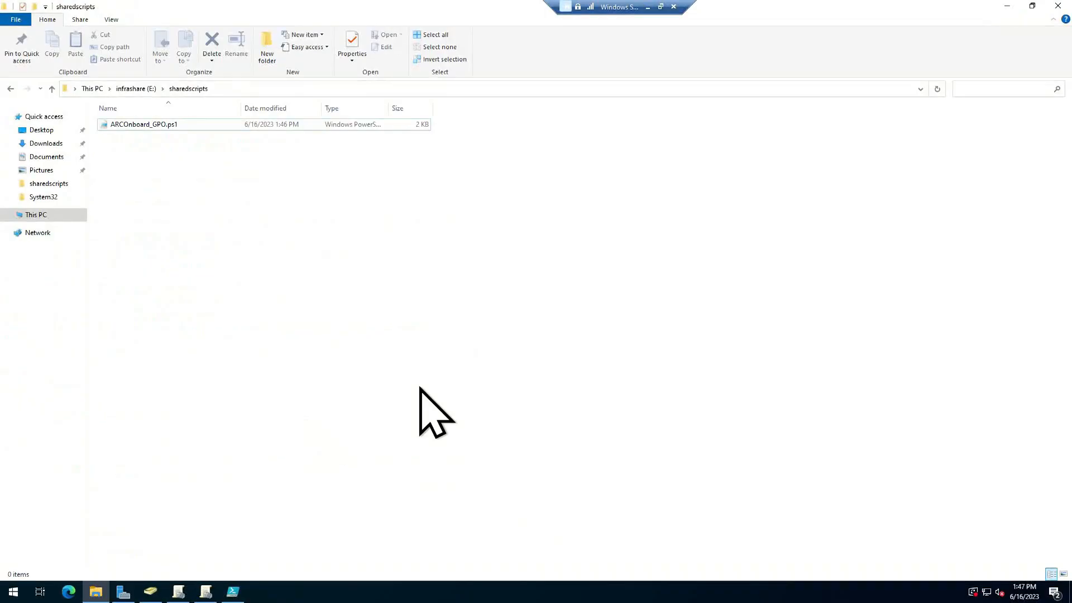
- Open ARCOnboard_GPO.ps1 from the sharedscripts folder on infrashare (E:) for editing in PowerShell ISE
click(53, 215)
click(598, 217)
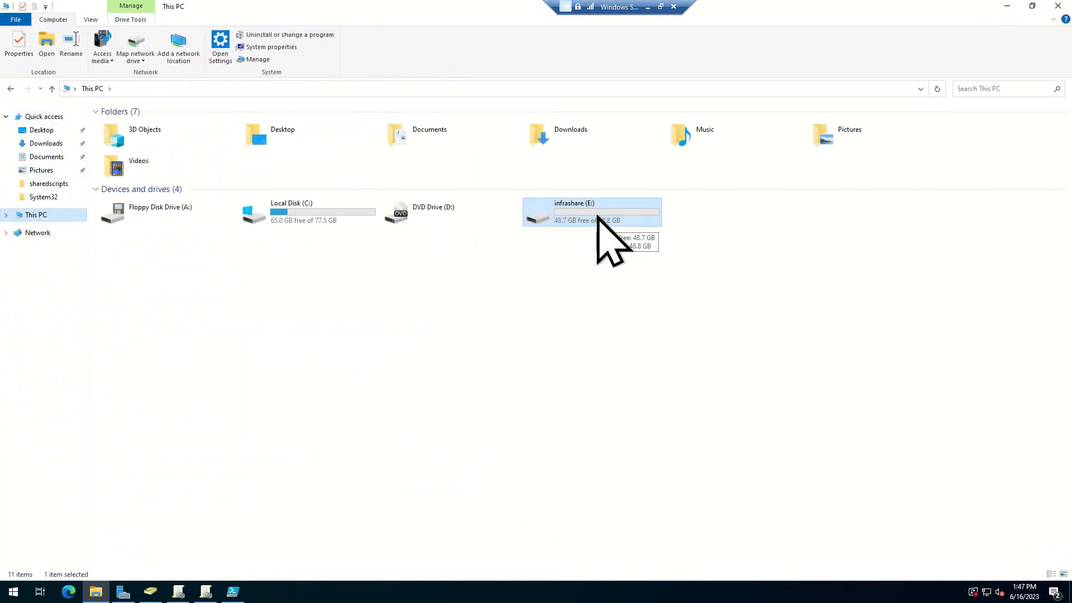
double_click(598, 218)
double_click(148, 125)
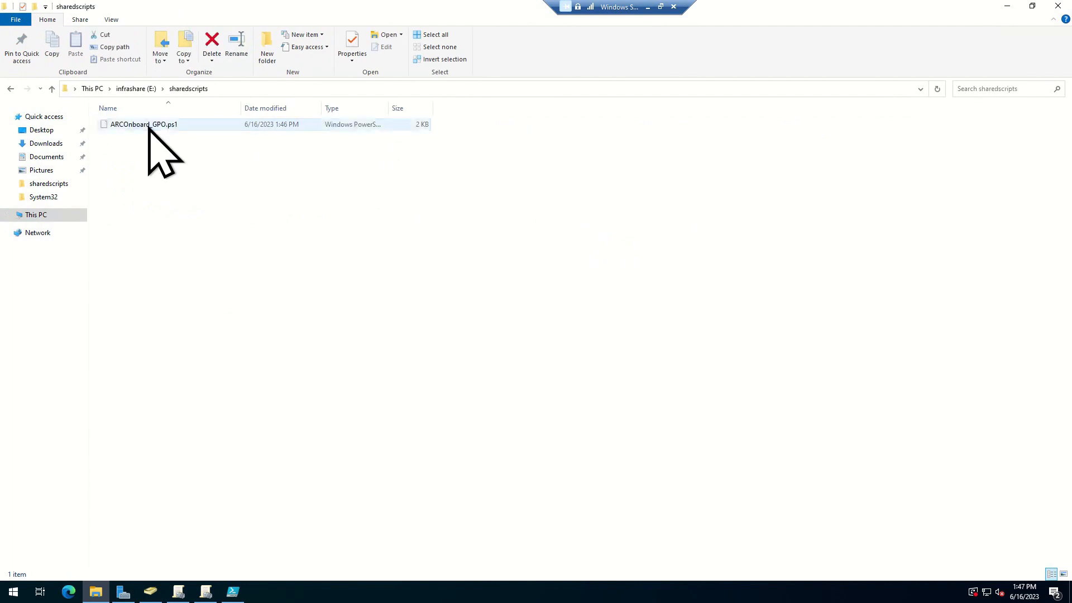
right_click(160, 127)
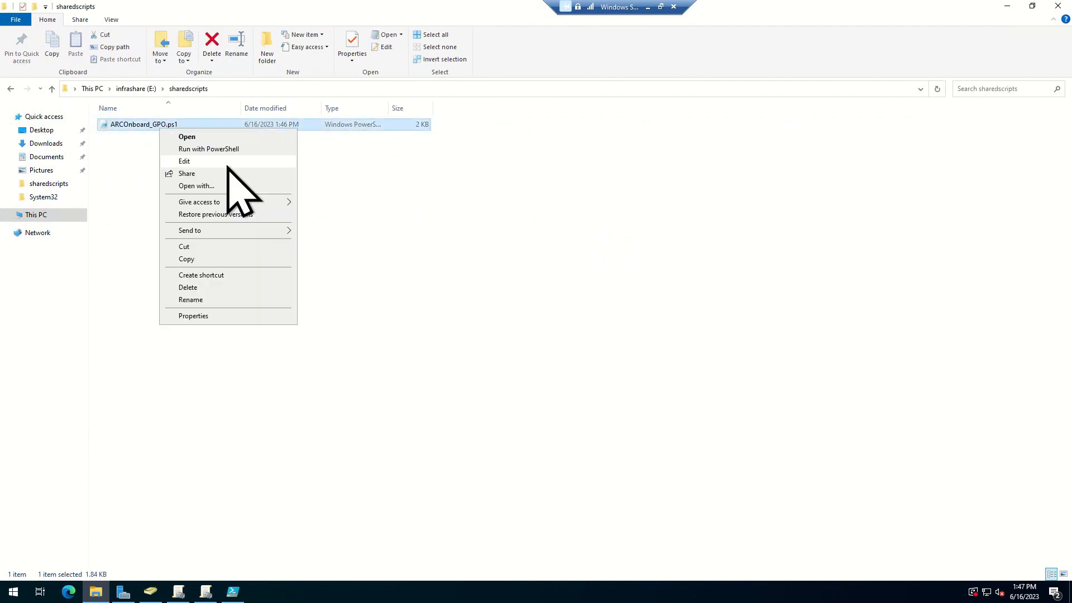
click(215, 162)
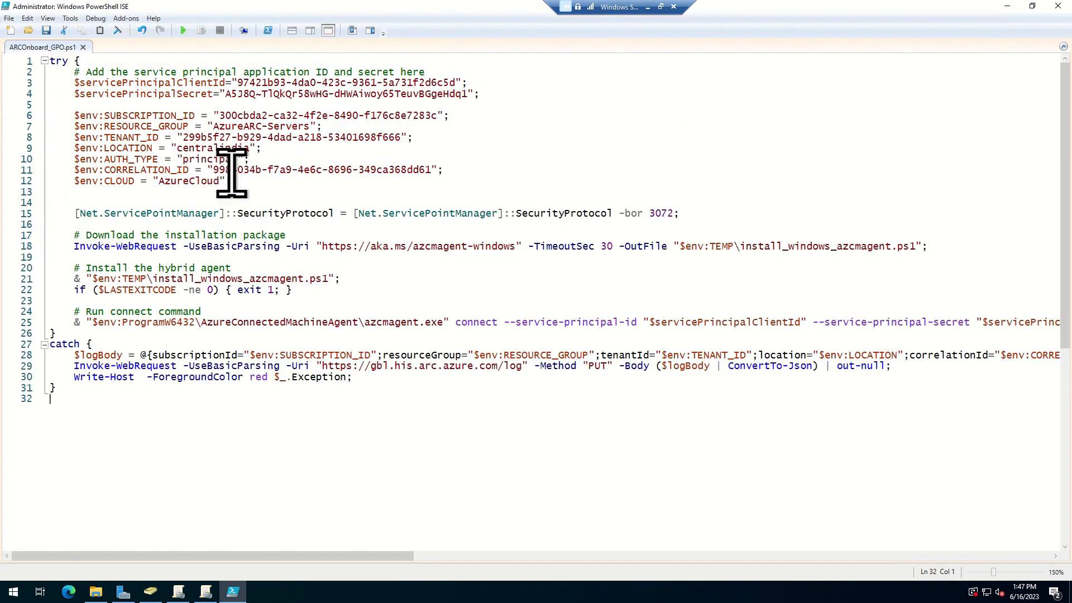
- Review the script's service principal credentials, environment variables and deployment tag, and close the script
click(207, 105)
drag(413, 102, 197, 88)
drag(213, 126, 228, 180)
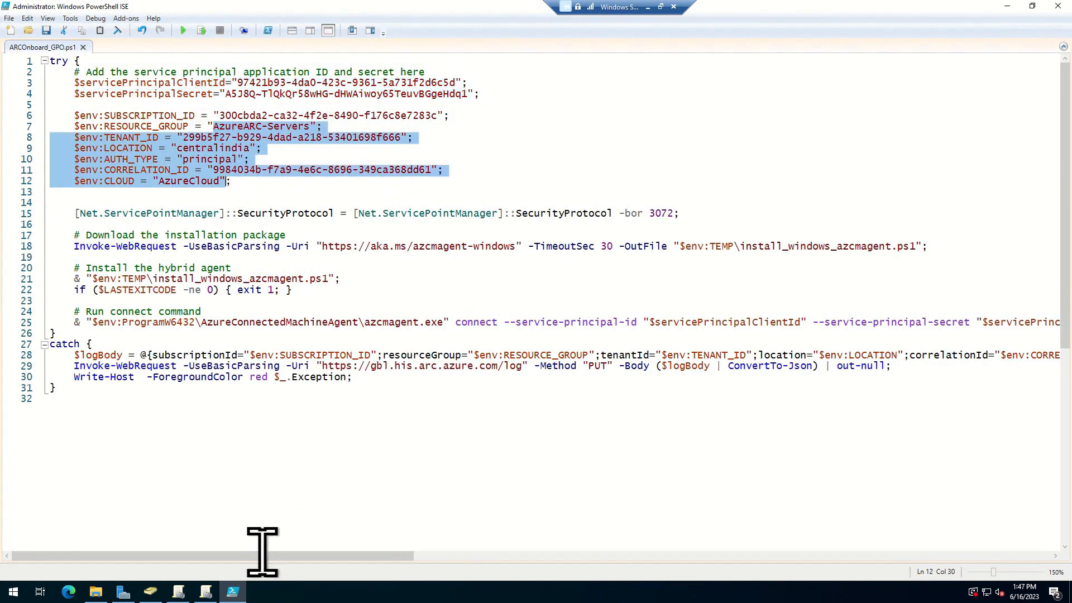
drag(263, 556, 869, 553)
drag(644, 324, 751, 321)
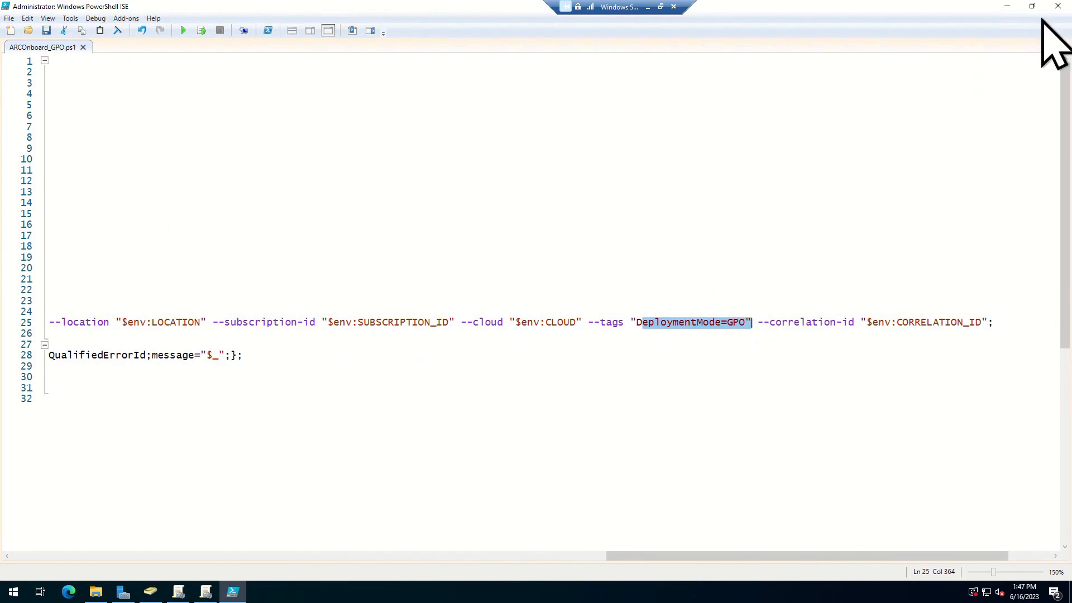
click(1057, 6)
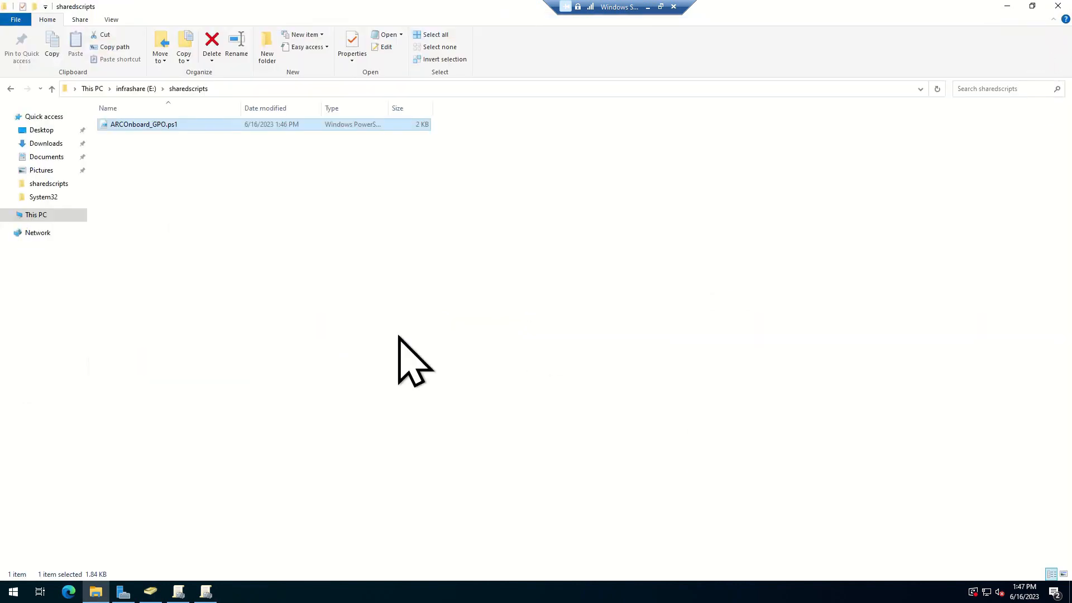
- Go up to infrashare (E:) and view the sharing properties of the sharedscripts folder
click(136, 89)
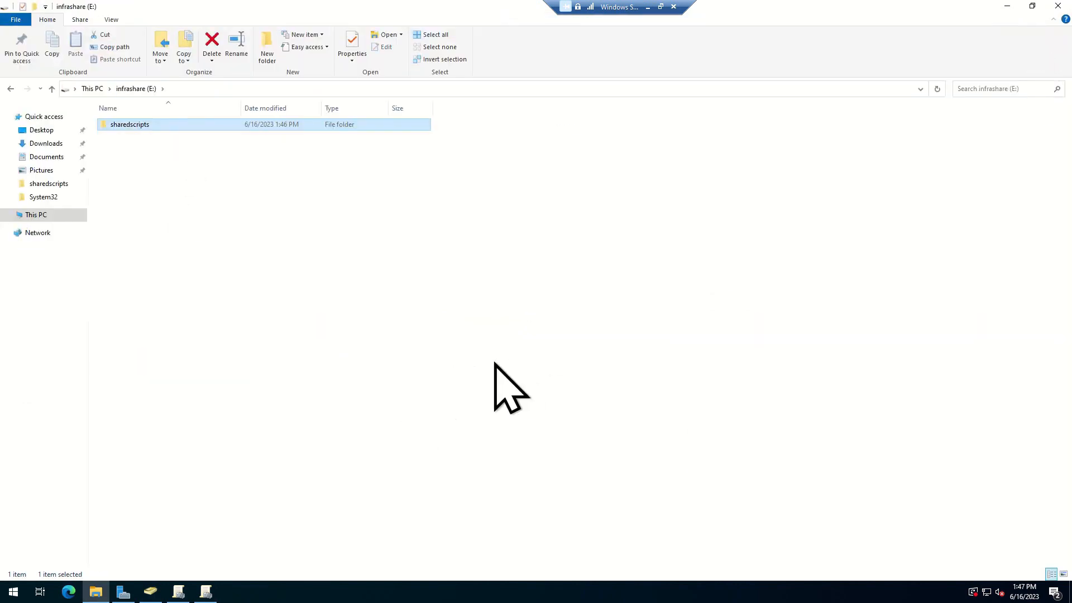
click(138, 125)
right_click(139, 125)
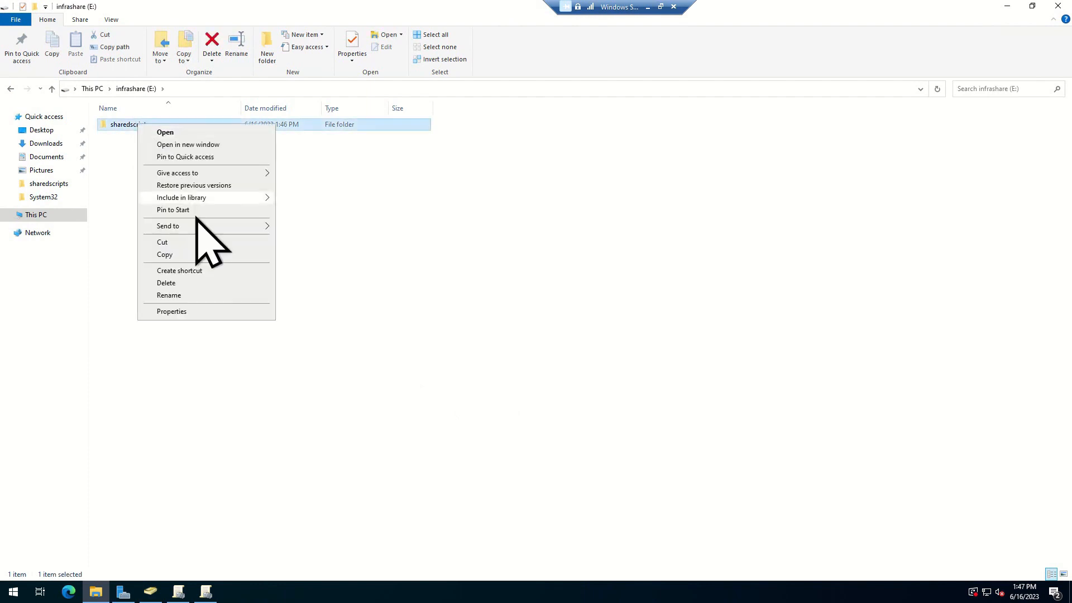
click(218, 311)
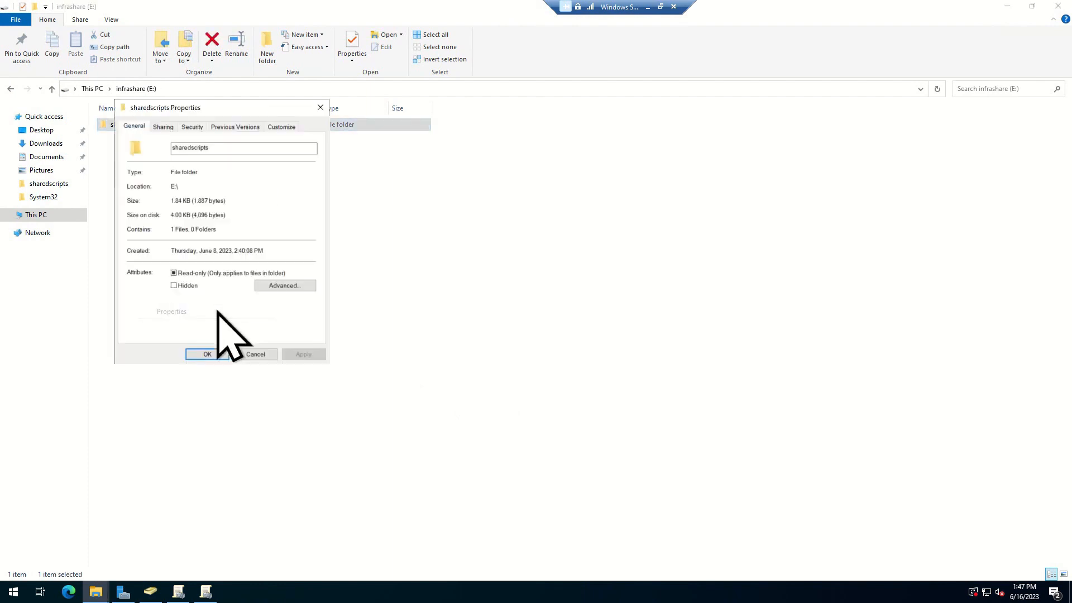
click(162, 125)
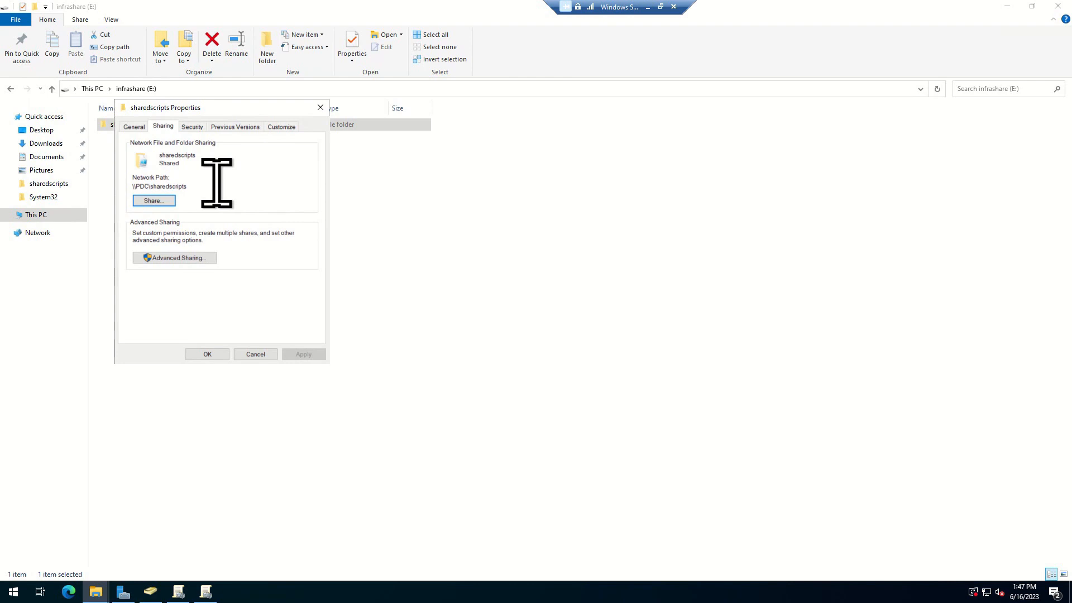
- Inspect the advanced share permissions of sharedscripts for ITSMTOOL$ and EXCHANGE$, and close the permissions dialog
click(164, 257)
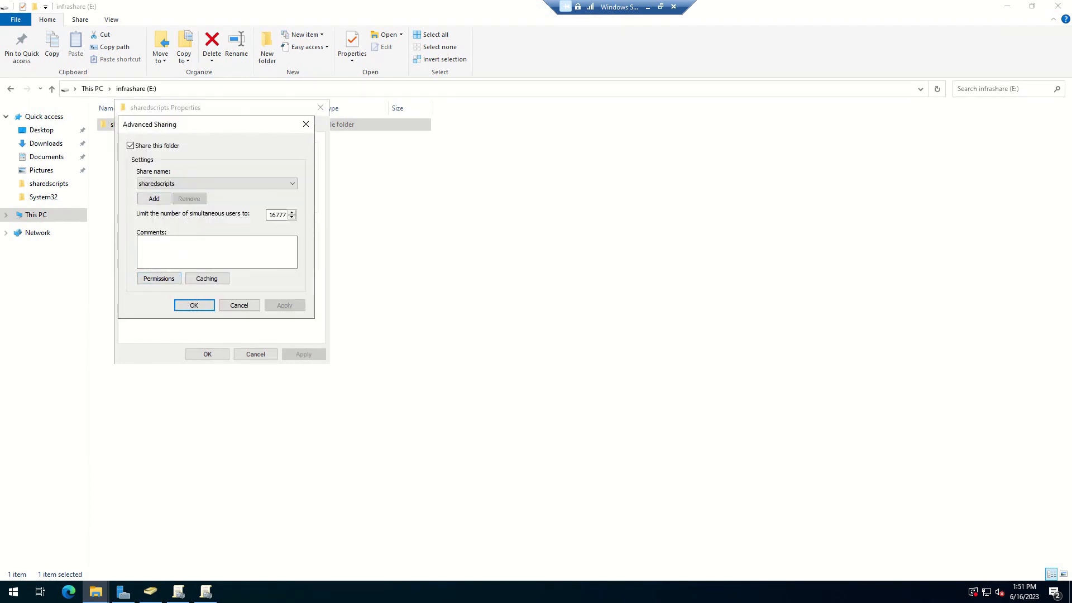
click(151, 279)
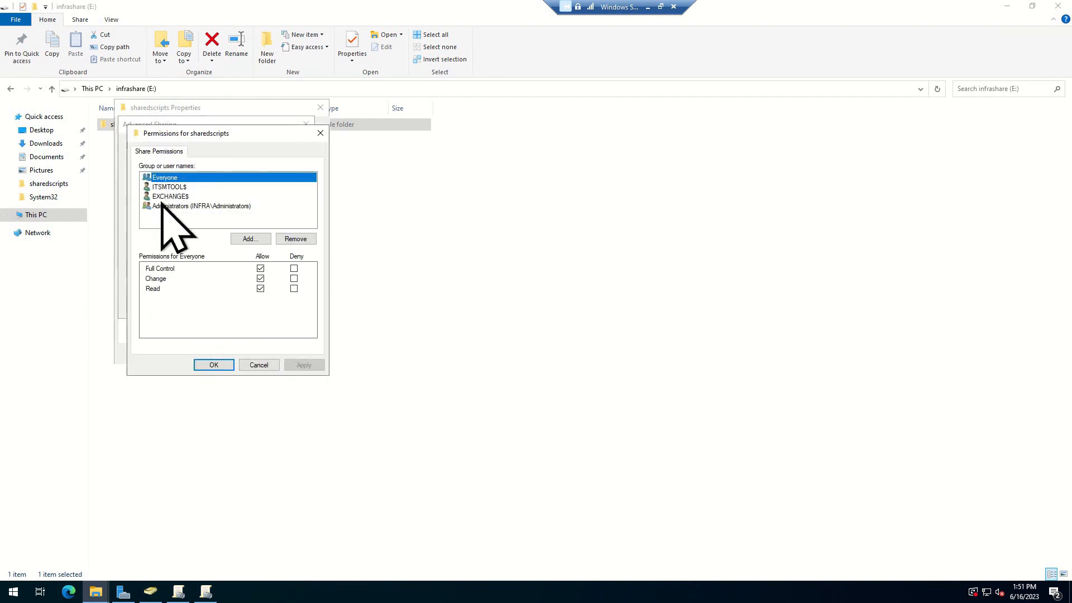
click(161, 190)
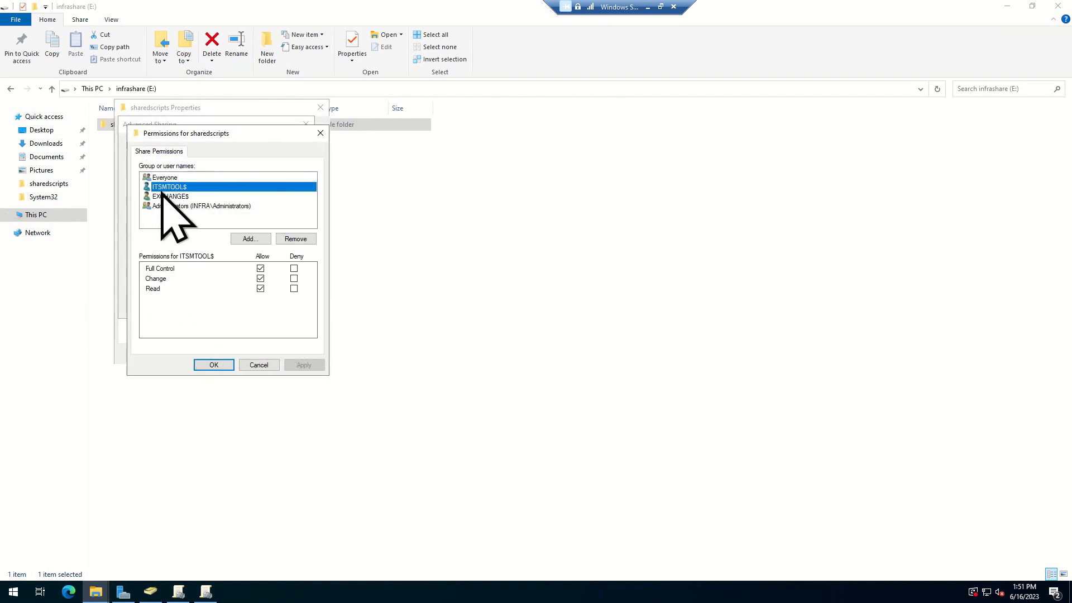
click(162, 197)
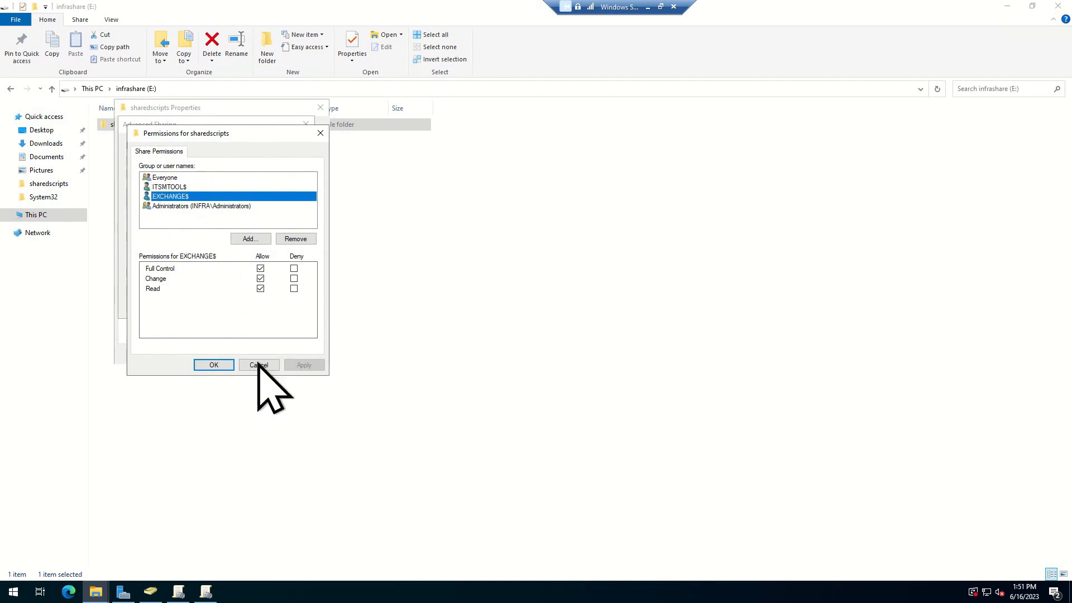
click(222, 364)
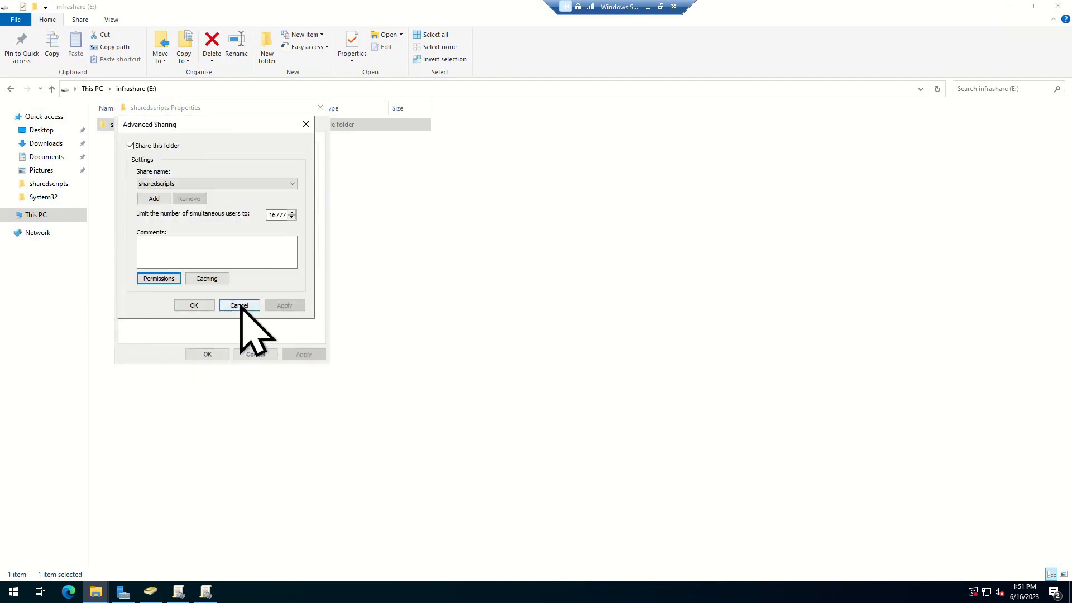
- Close the sharedscripts sharing properties, and open the security permissions of ARCOnboard_GPO.ps1 in that folder for editing
click(199, 307)
click(196, 355)
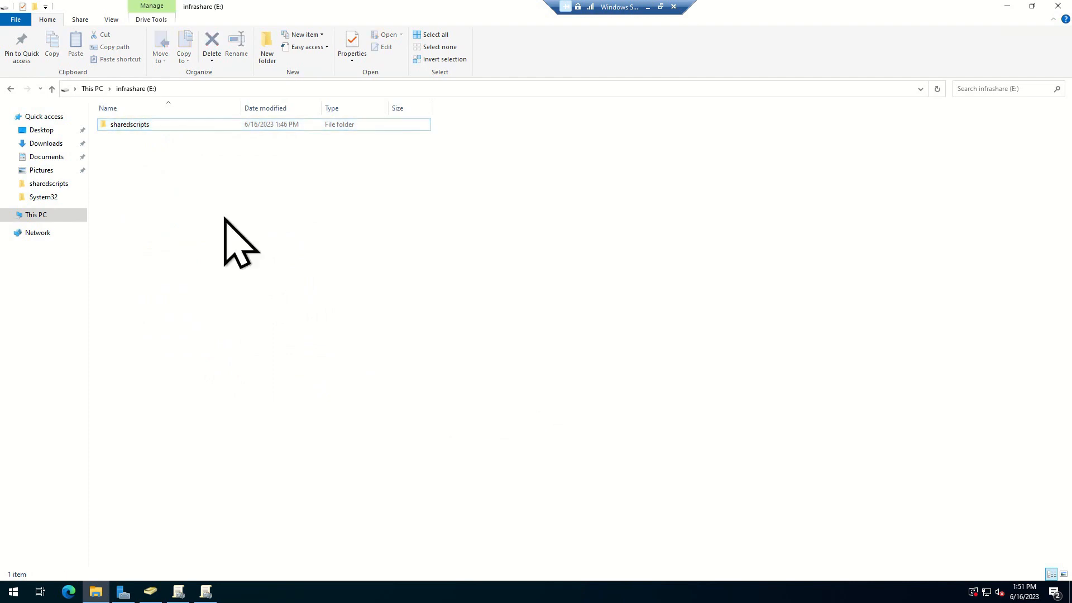
double_click(124, 124)
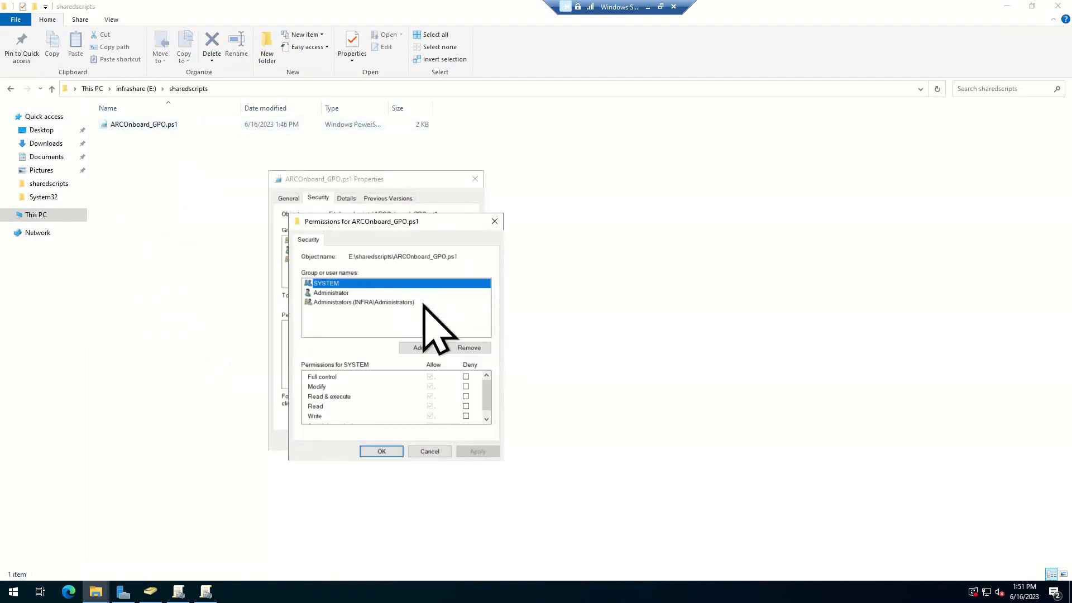
- Start adding principals to the ARCOnboard_GPO.ps1 permissions and include Computers among the object types to find
click(424, 347)
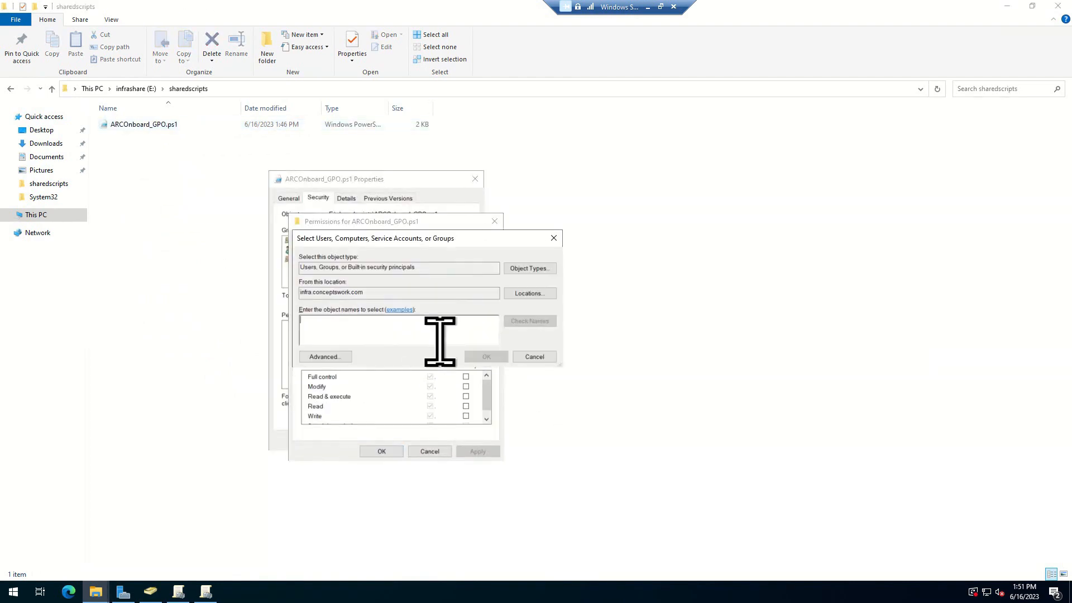
click(527, 268)
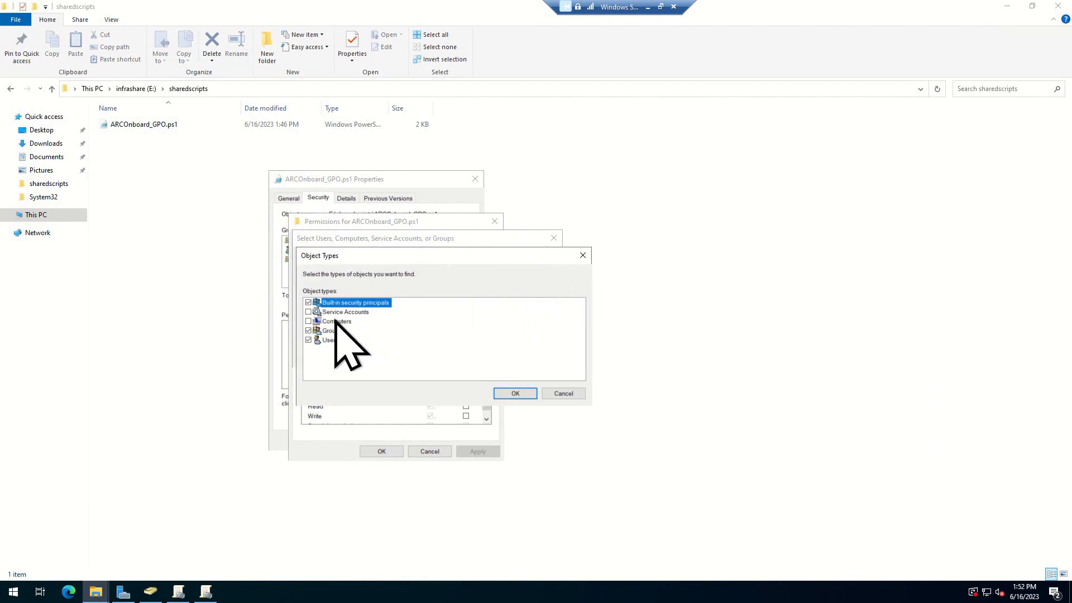
click(349, 322)
click(308, 321)
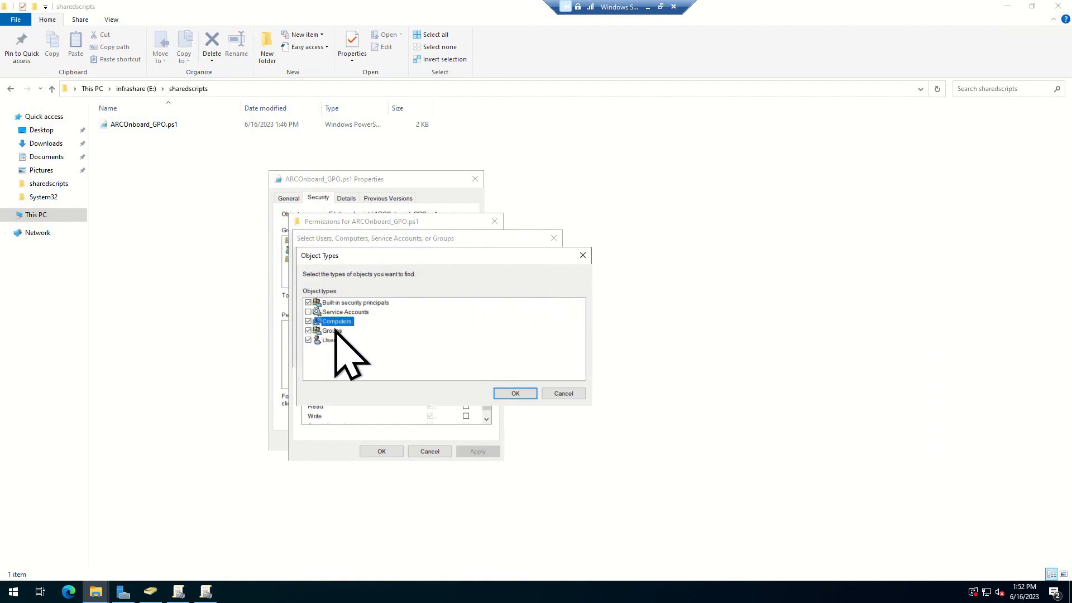
click(501, 394)
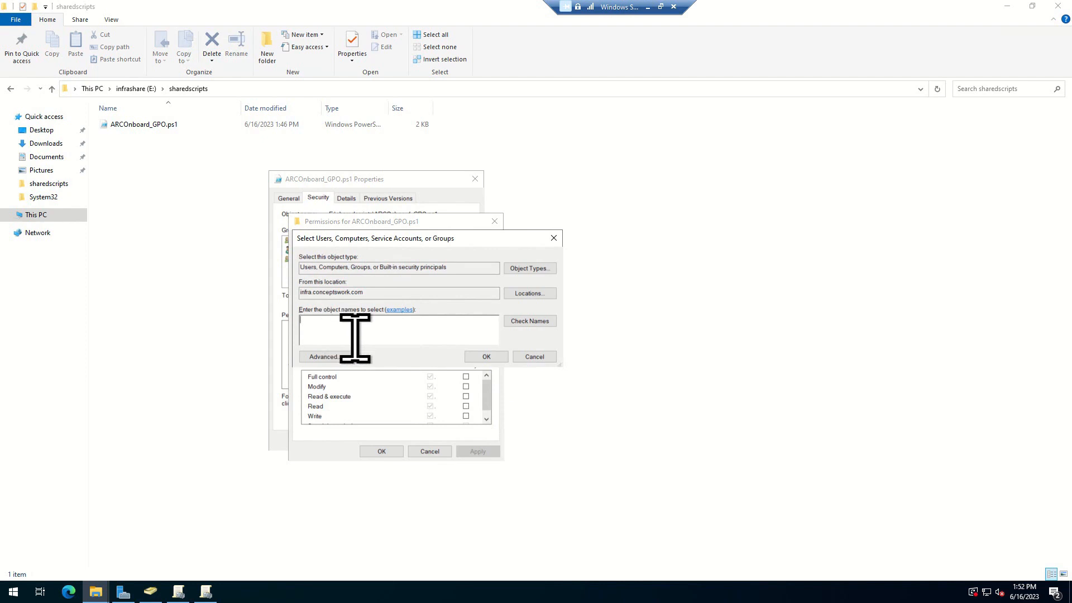
- Enter ITSMTOOL and Exchange as object names, resolve them and add both computers to the script file's permissions
text(ITSM)
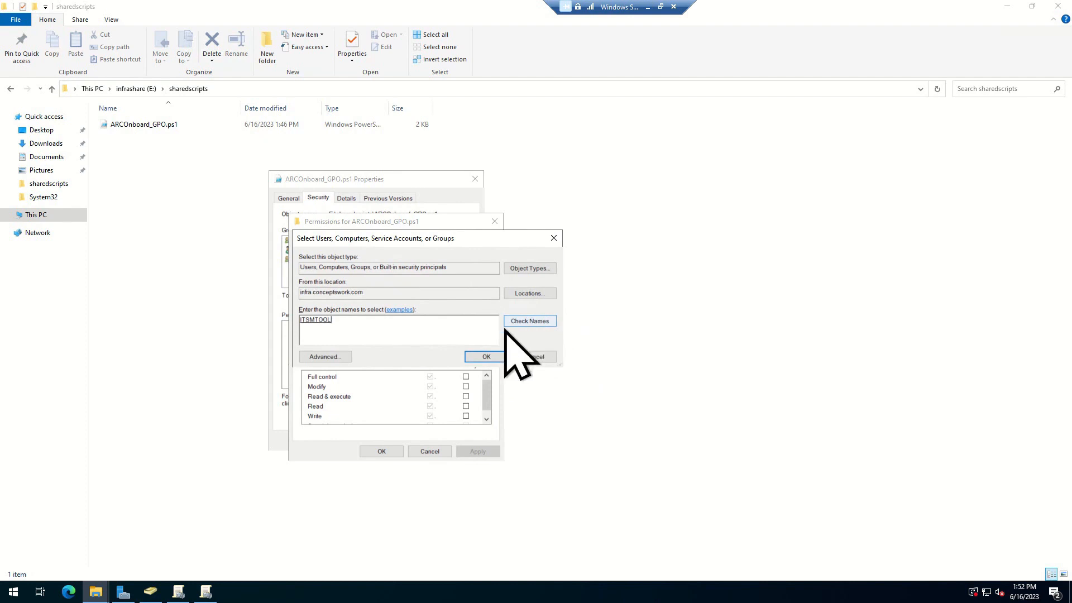
text(TOOL Exchange)
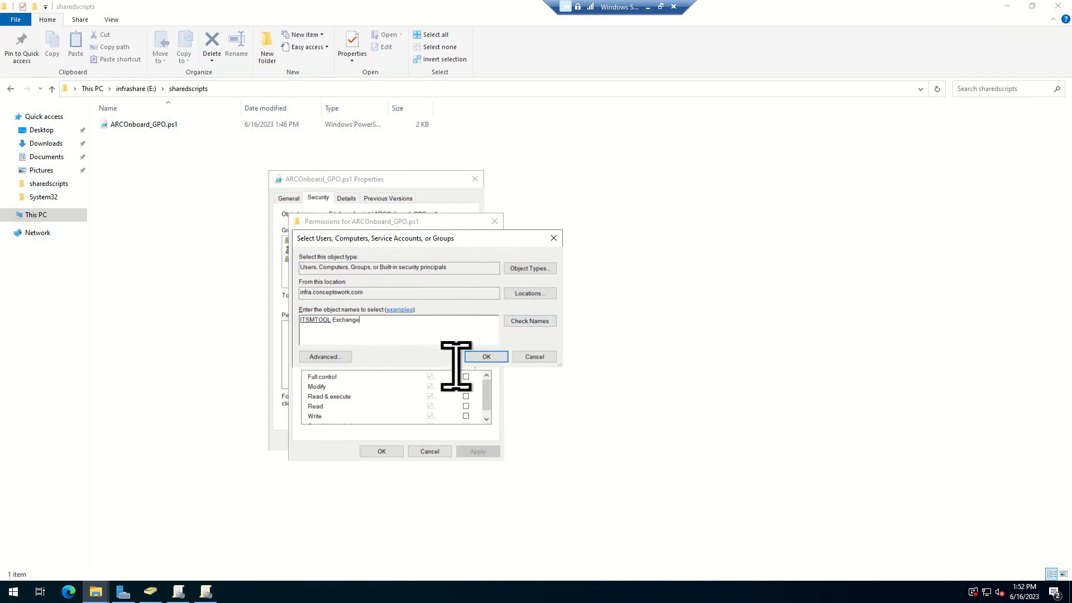
click(524, 323)
click(486, 357)
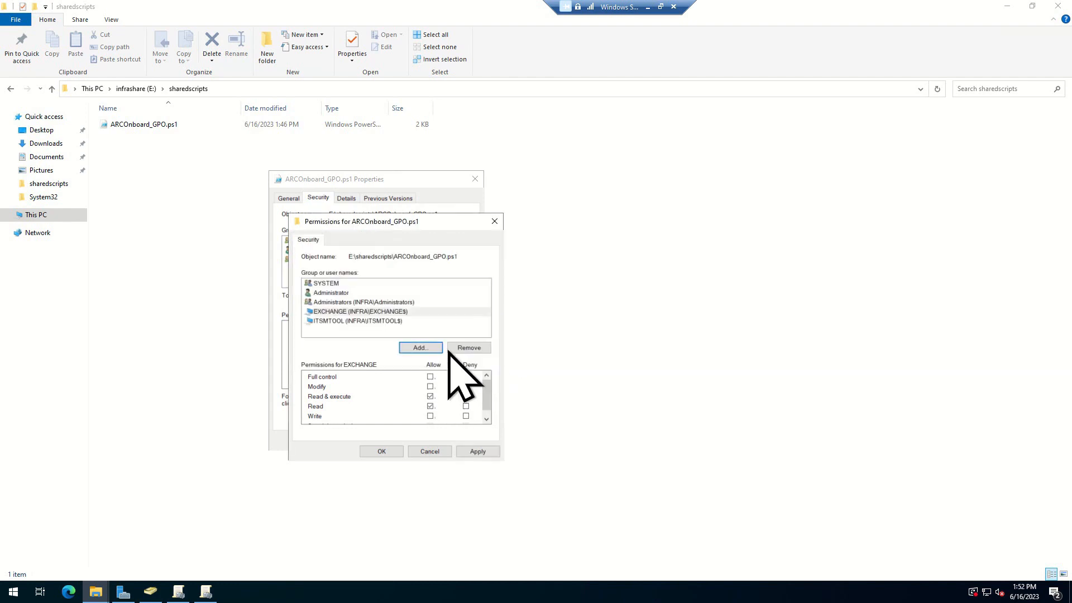
- Check the rights of EXCHANGE and ITSMTOOL, apply the permissions for ARCOnboard_GPO.ps1 and close its properties
click(345, 313)
click(347, 321)
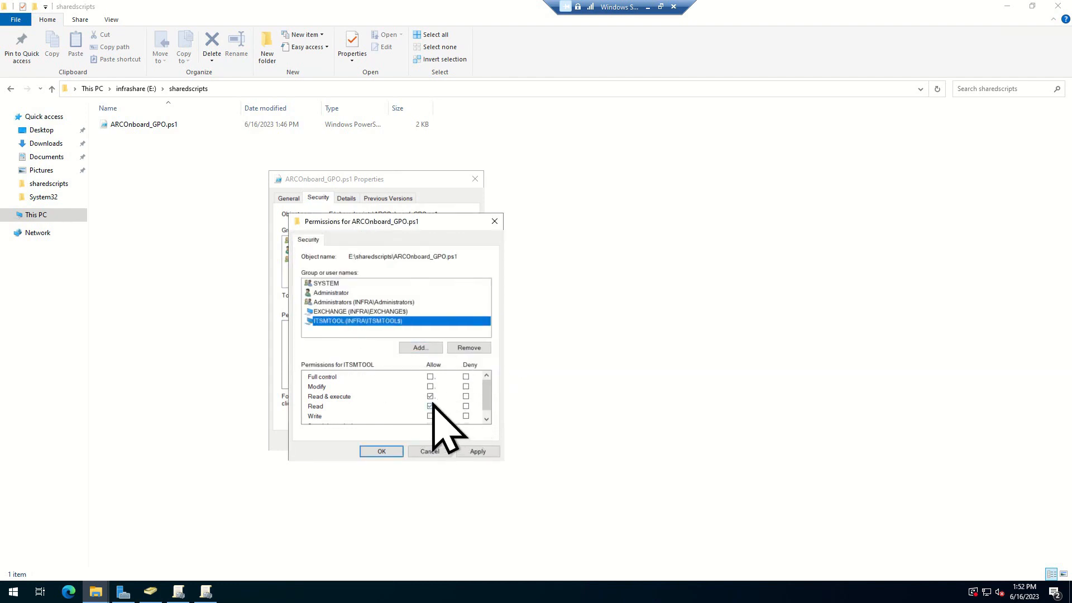
click(478, 452)
click(383, 453)
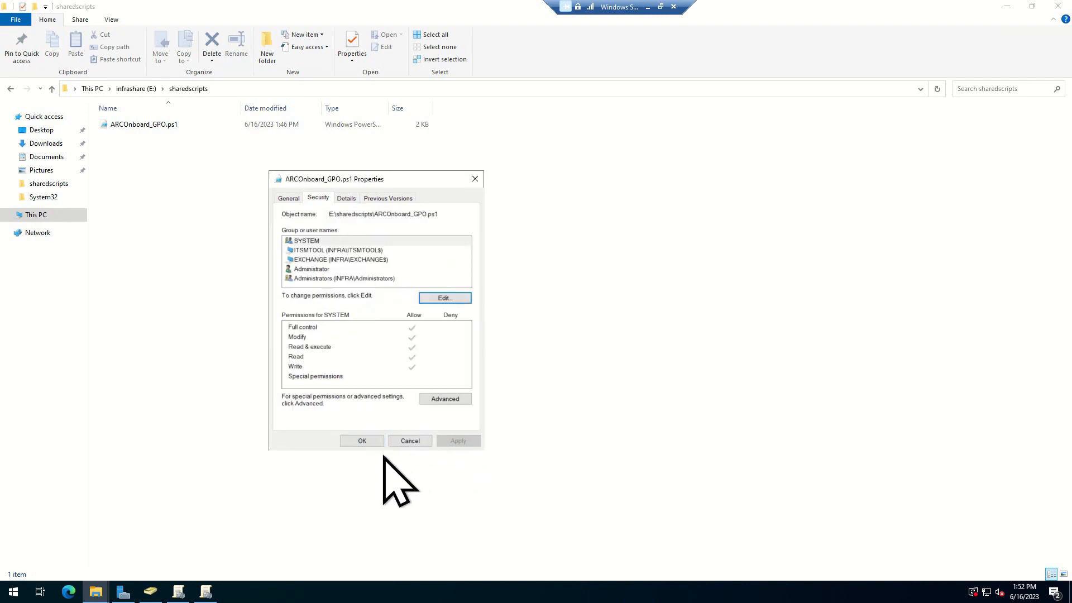
click(361, 441)
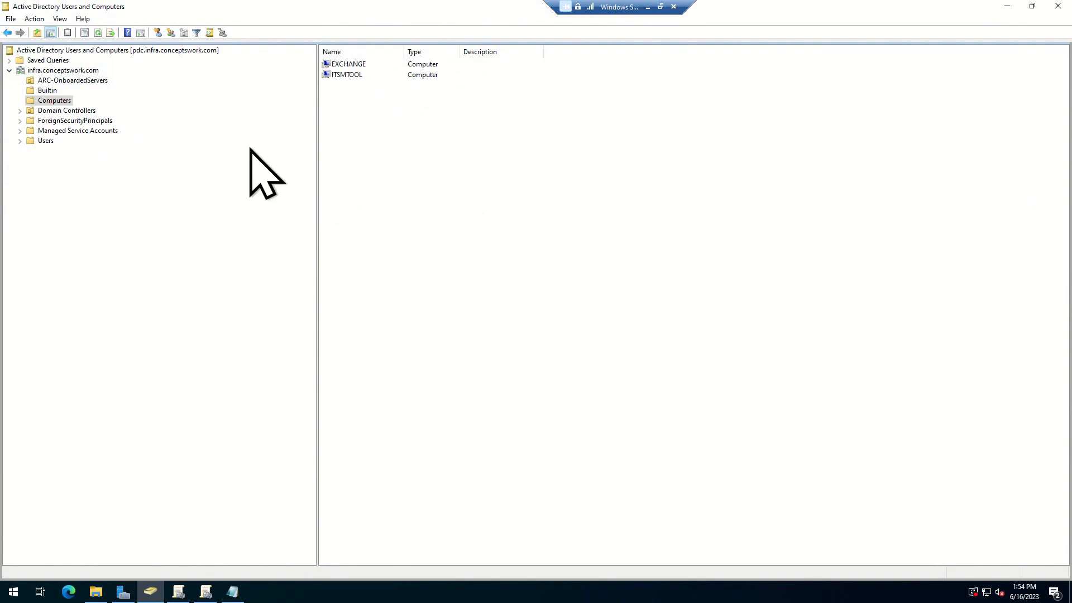
- Compare the contents of the ARC-OnboardedServers organizational unit and the Computers container in Active Directory Users and Computers
click(80, 84)
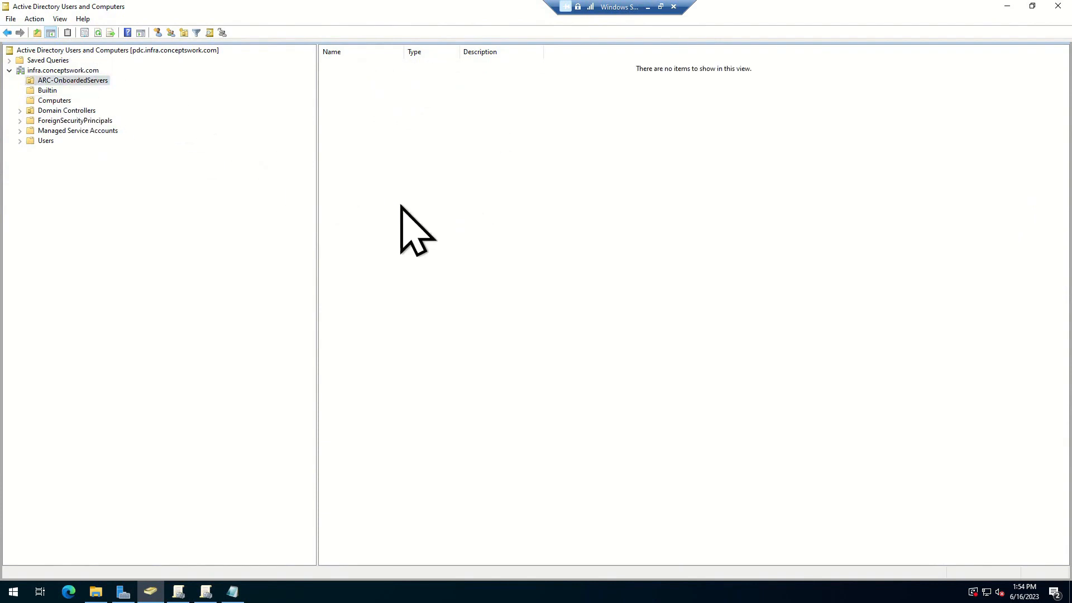
click(52, 100)
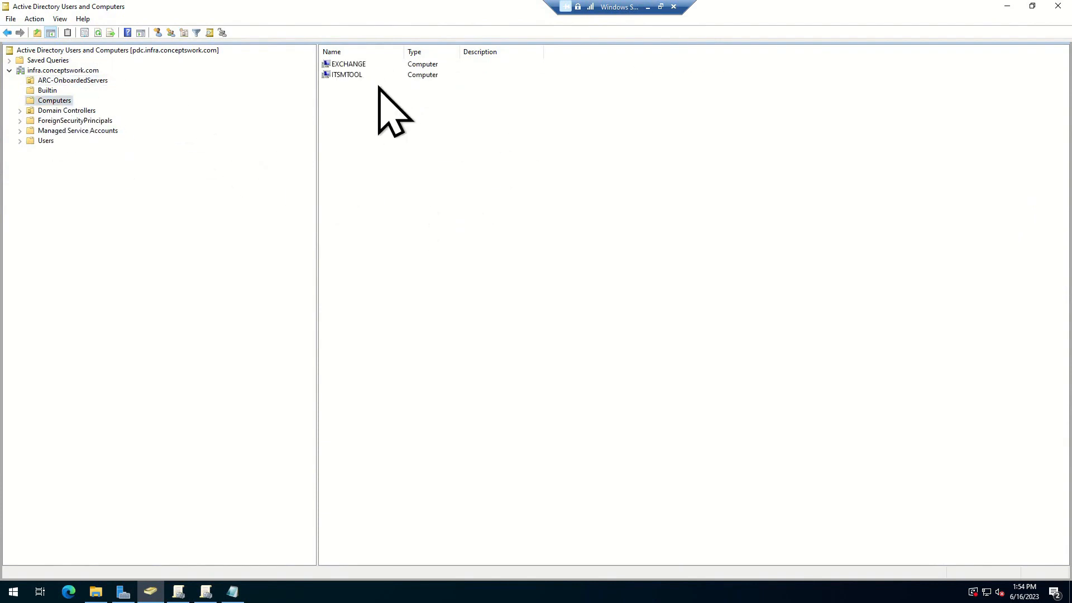
click(97, 81)
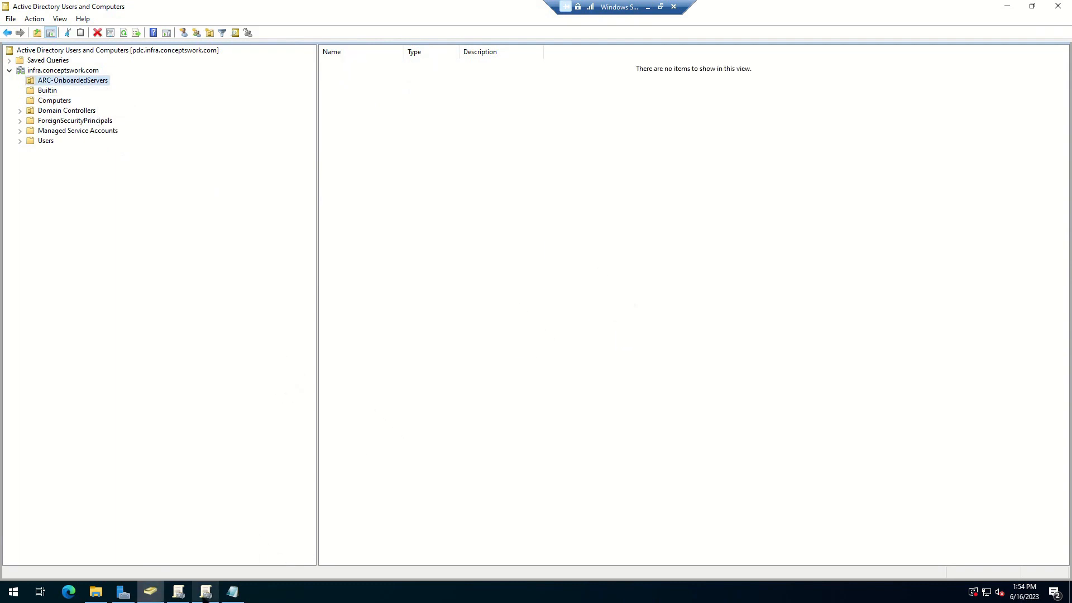
- Close the extra open window, switch to Group Policy Management and create a GPO named WindowsOnboard-AZUREARC in Group Policy Objects
right_click(206, 593)
click(190, 567)
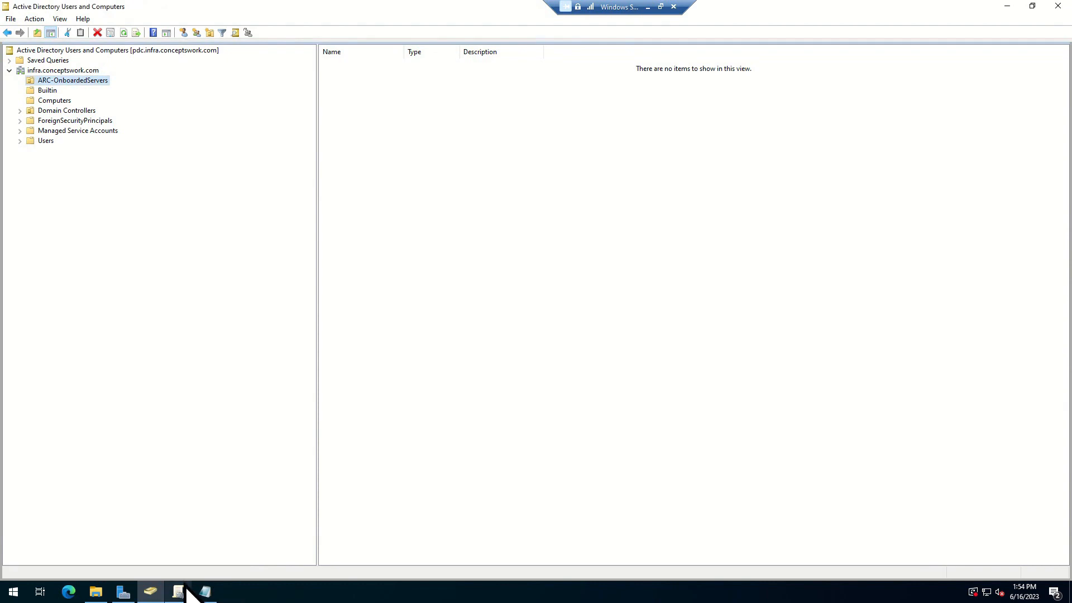
click(185, 591)
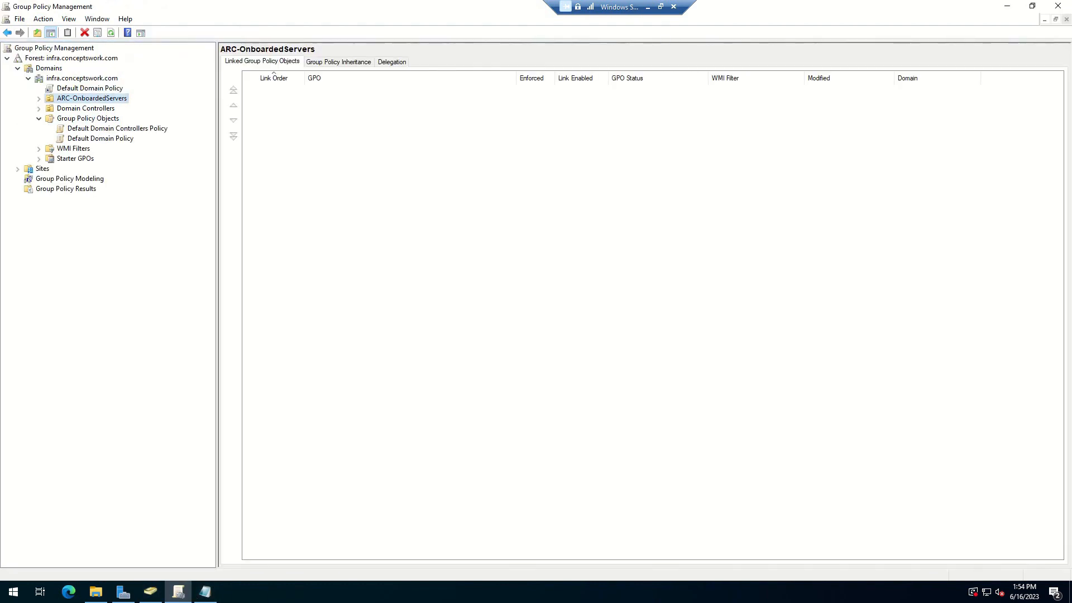
click(107, 118)
right_click(391, 244)
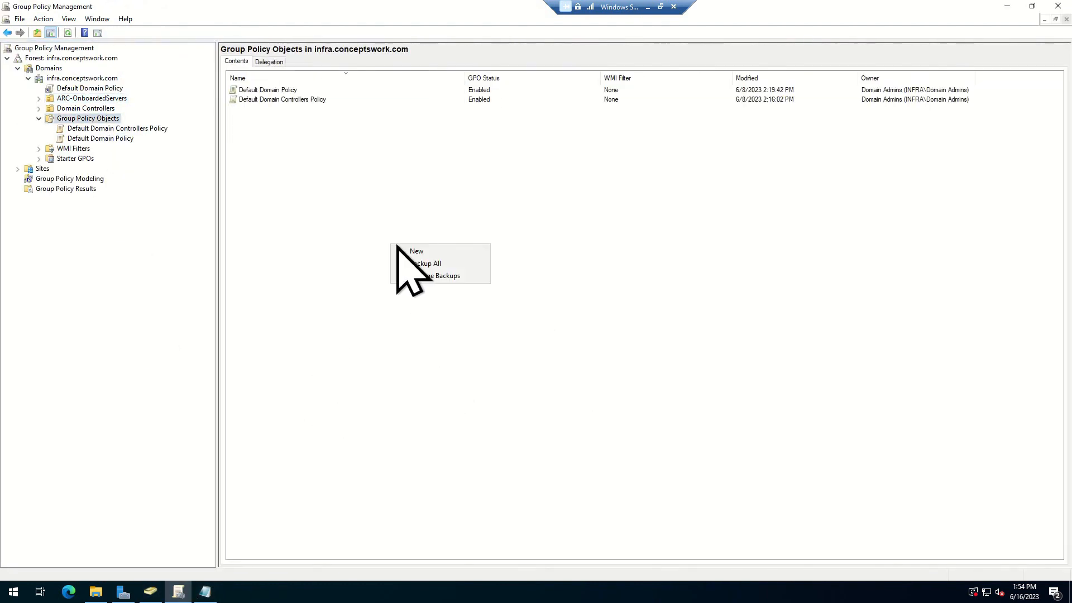
click(468, 251)
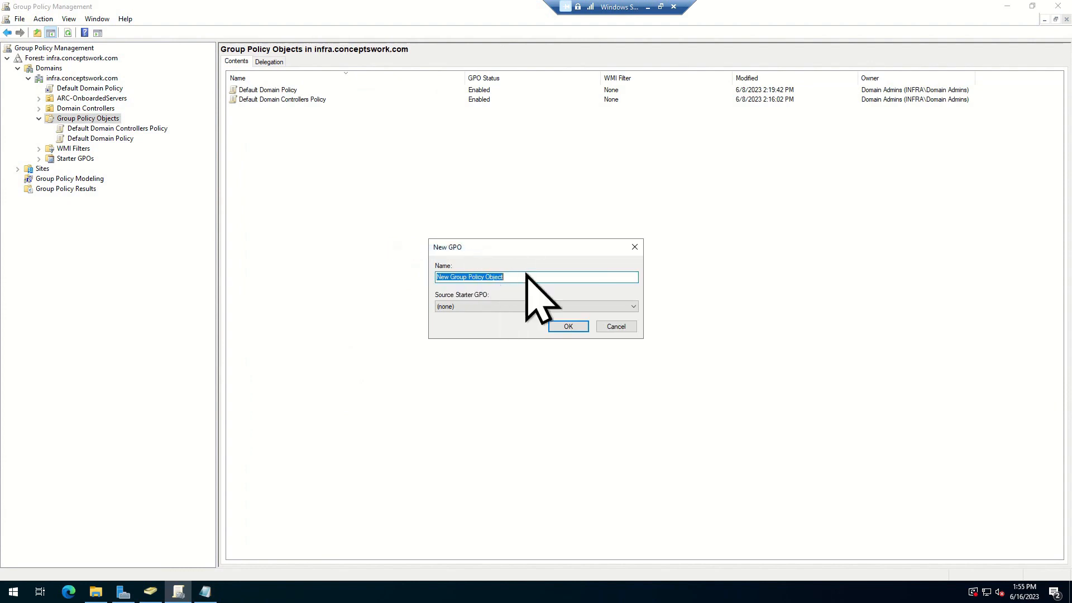
key(BackSpace)
text(Win)
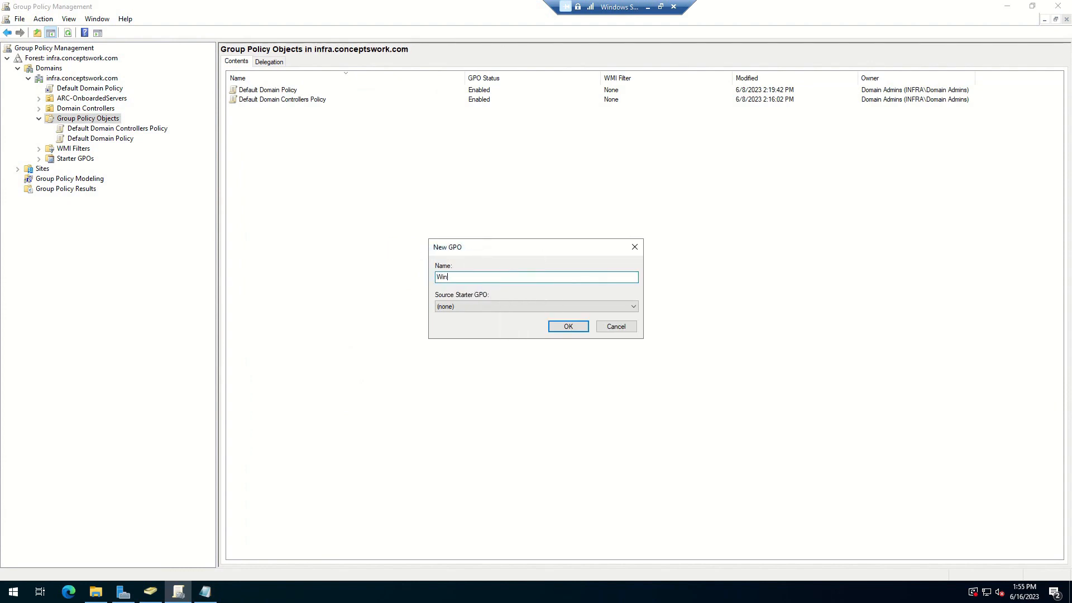
text(dowsOnboard-AZUREARC)
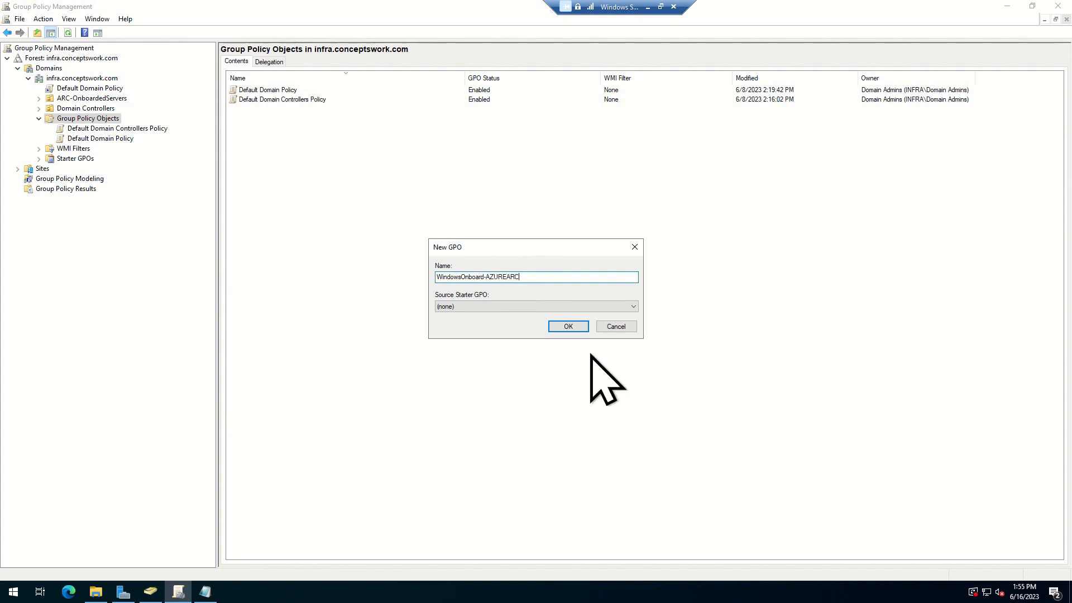
click(564, 326)
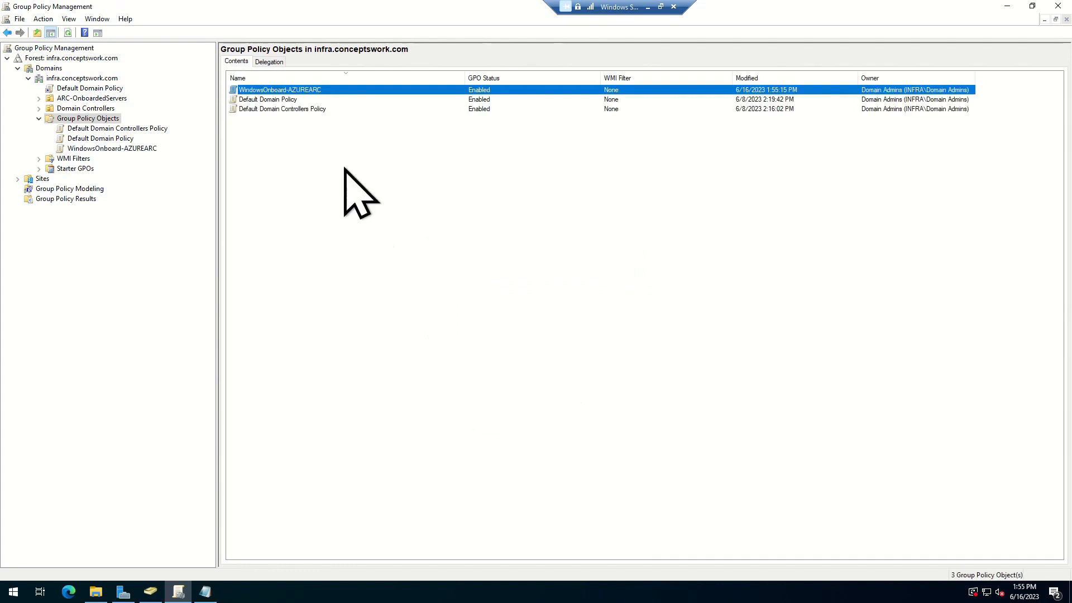
- Open the WindowsOnboard-AZUREARC GPO for editing and maximize the editor window
click(277, 92)
right_click(276, 92)
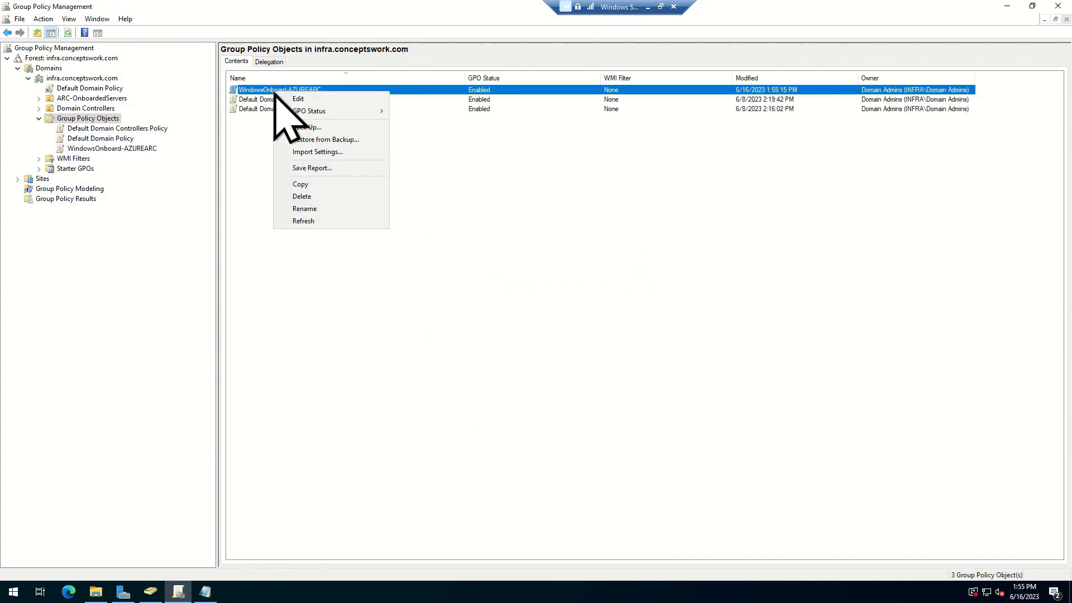
click(321, 101)
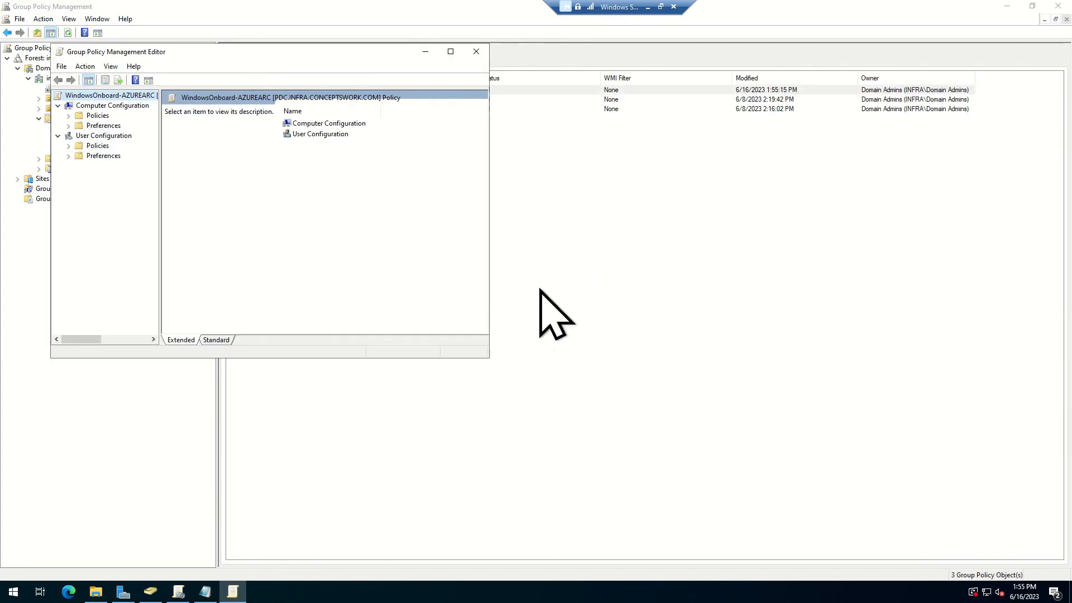
click(450, 52)
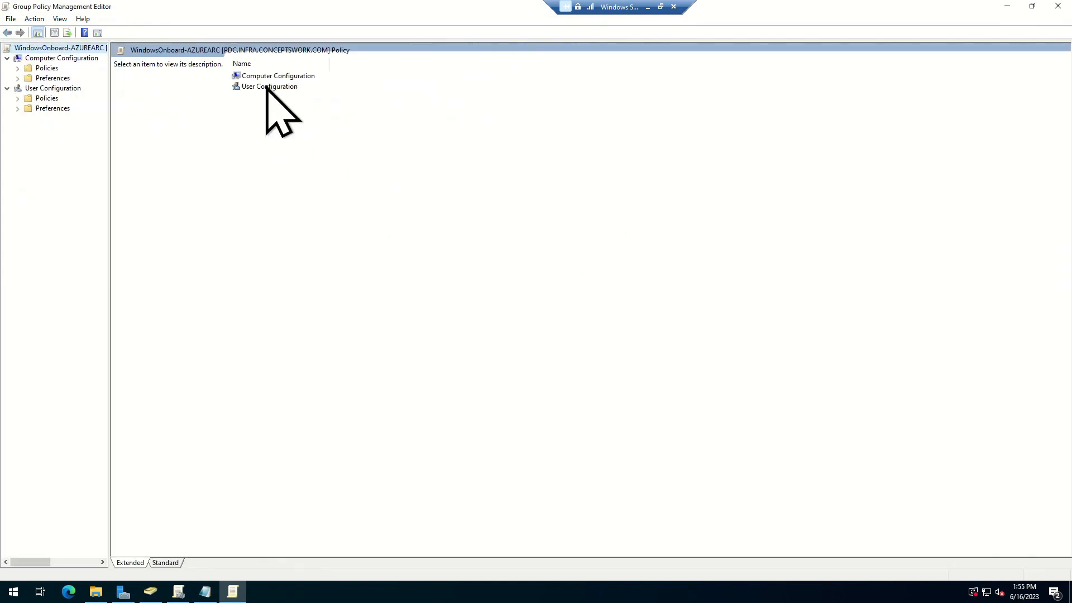
- Create a Scheduled Task (At least Windows 7) under Computer Configuration, Preferences, Control Panel Settings, Scheduled Tasks
double_click(316, 76)
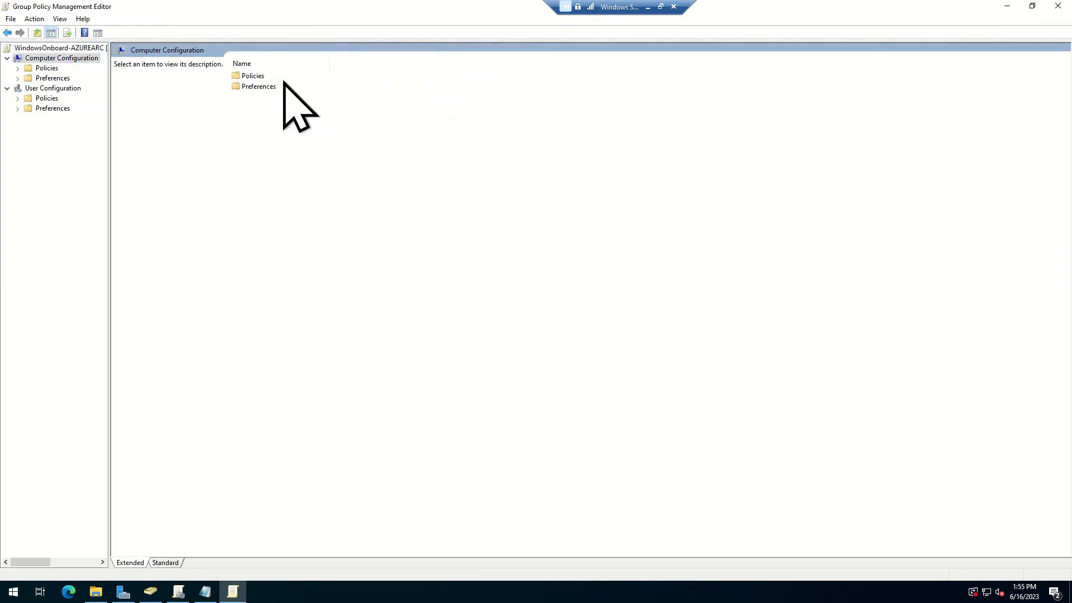
double_click(287, 86)
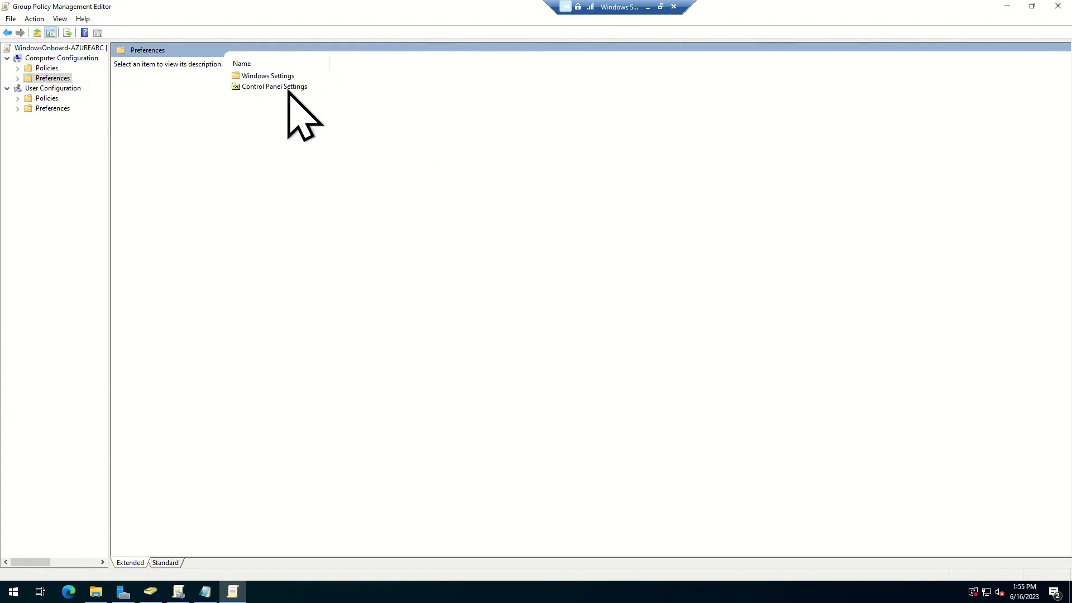
double_click(288, 87)
double_click(290, 171)
right_click(495, 175)
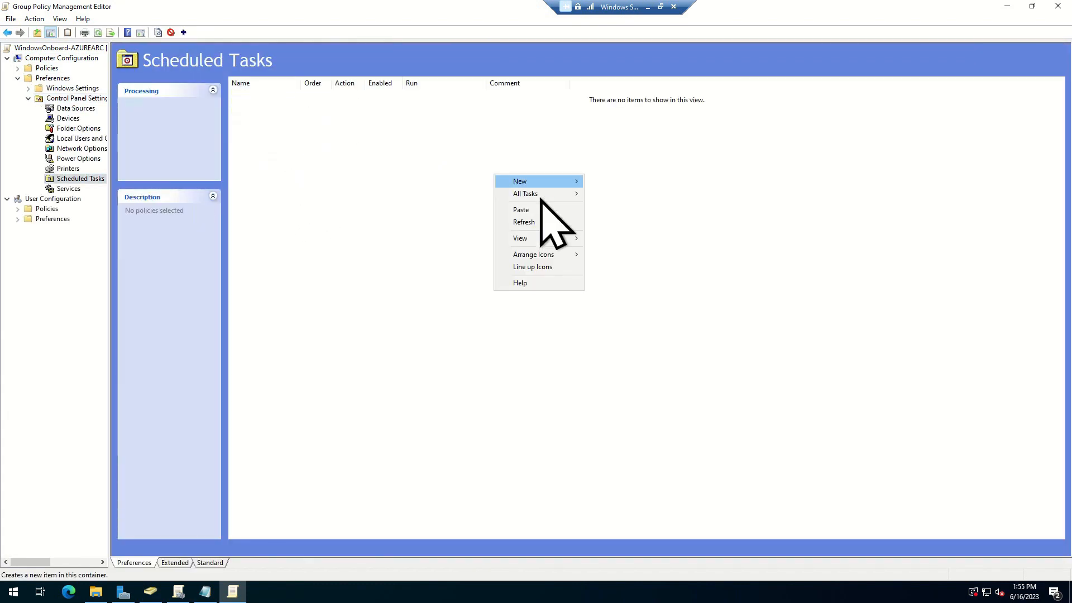
mouse_move(552, 183)
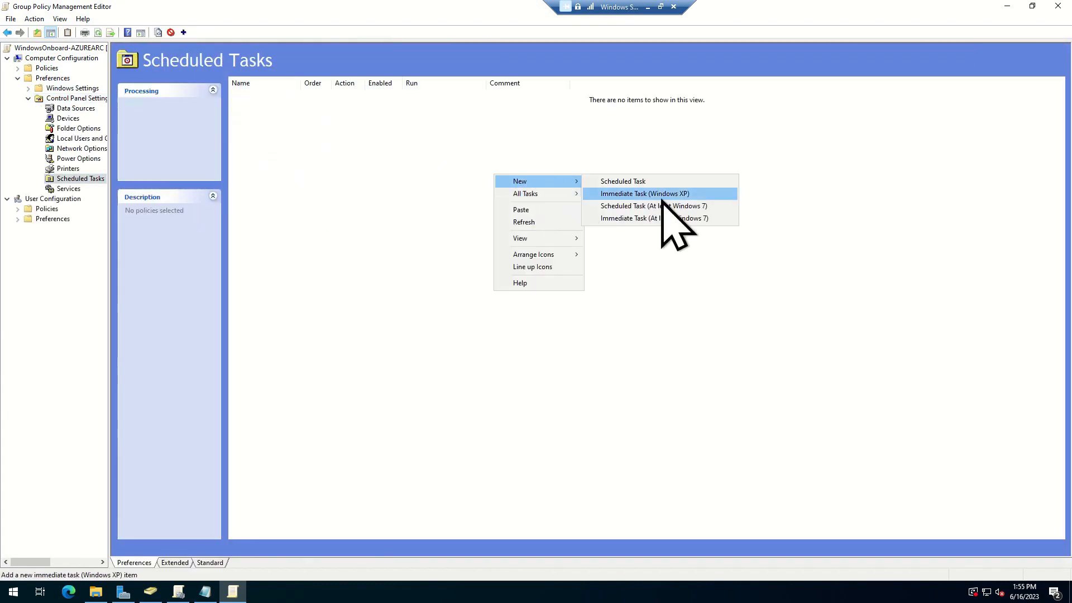
click(718, 210)
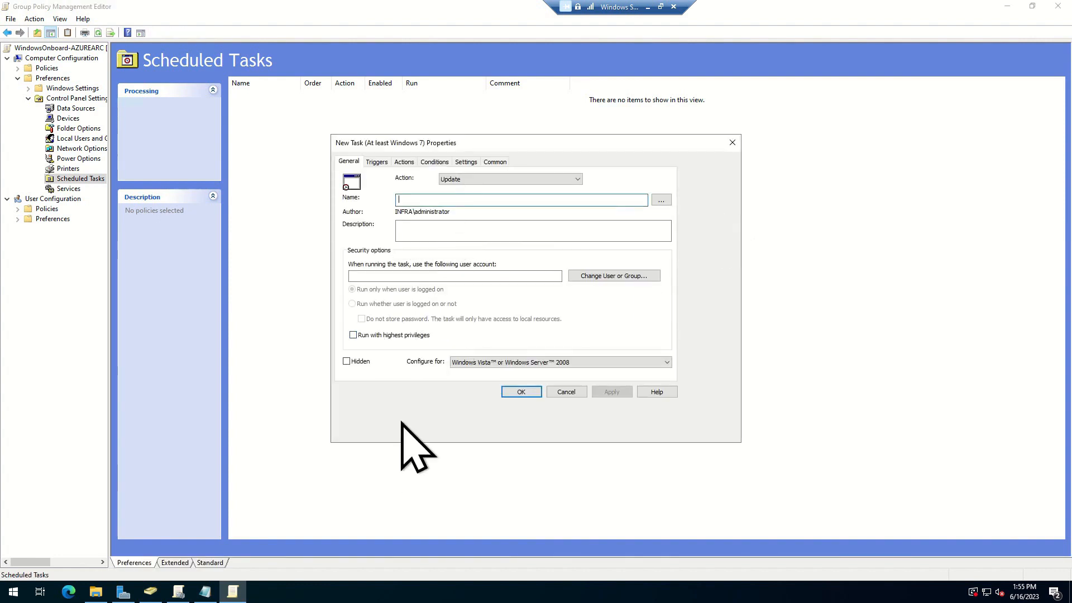
- Name the task AzureARCOnoarding-Server and describe it as "This task should onboard the machine to Azure ARC."
text(AzureARCOnoarding-Server)
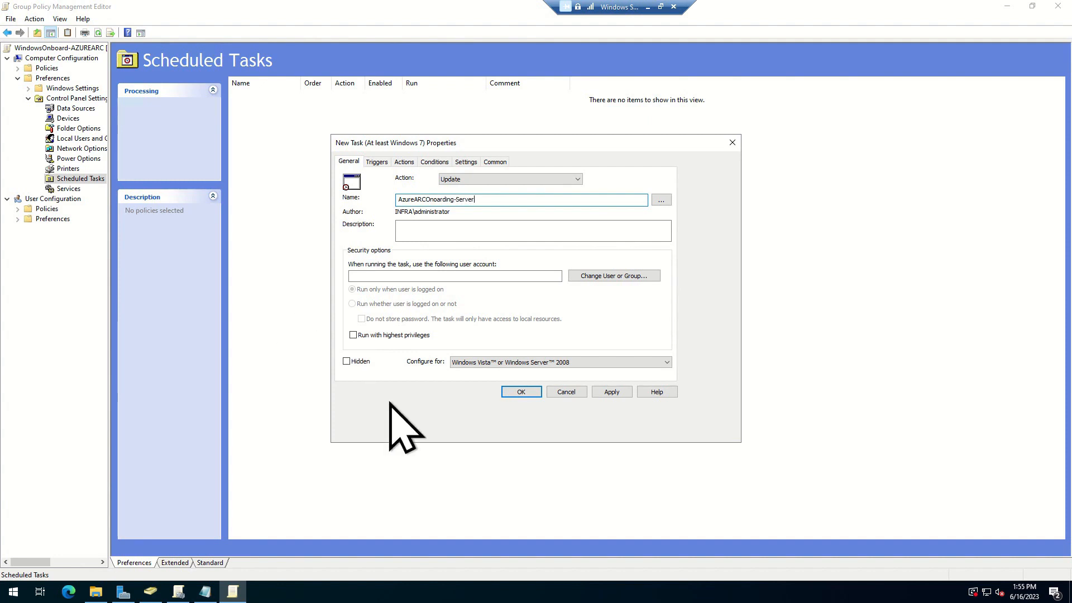
click(423, 230)
text(This task should onboard the machine to Azure ARC.)
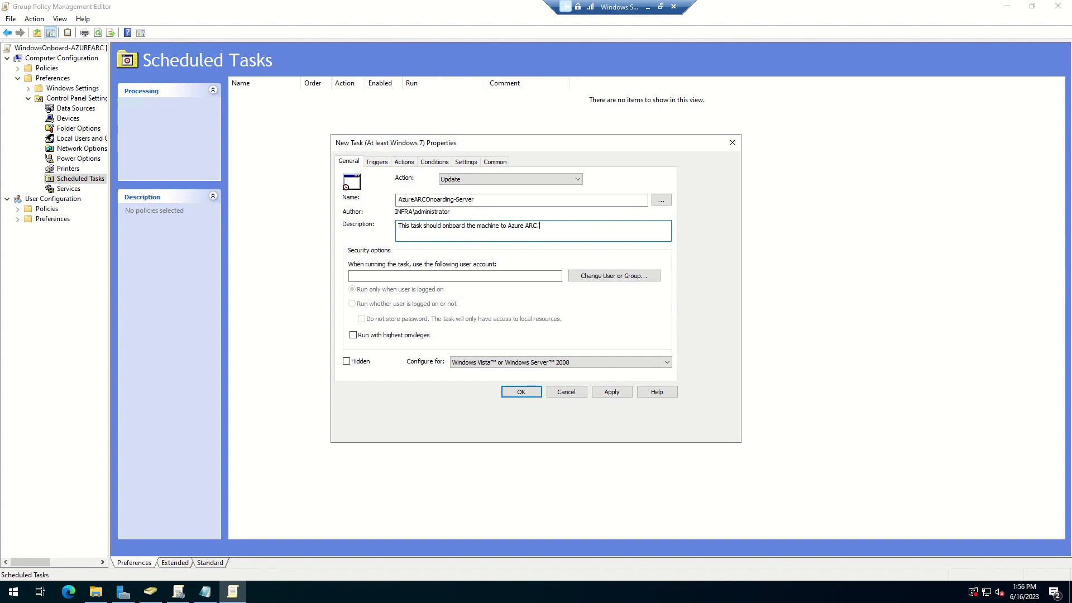
- Run the task as NT Authority/SYSTEM with highest privileges and configure it for Windows 7, Windows Server 2008R2
click(513, 277)
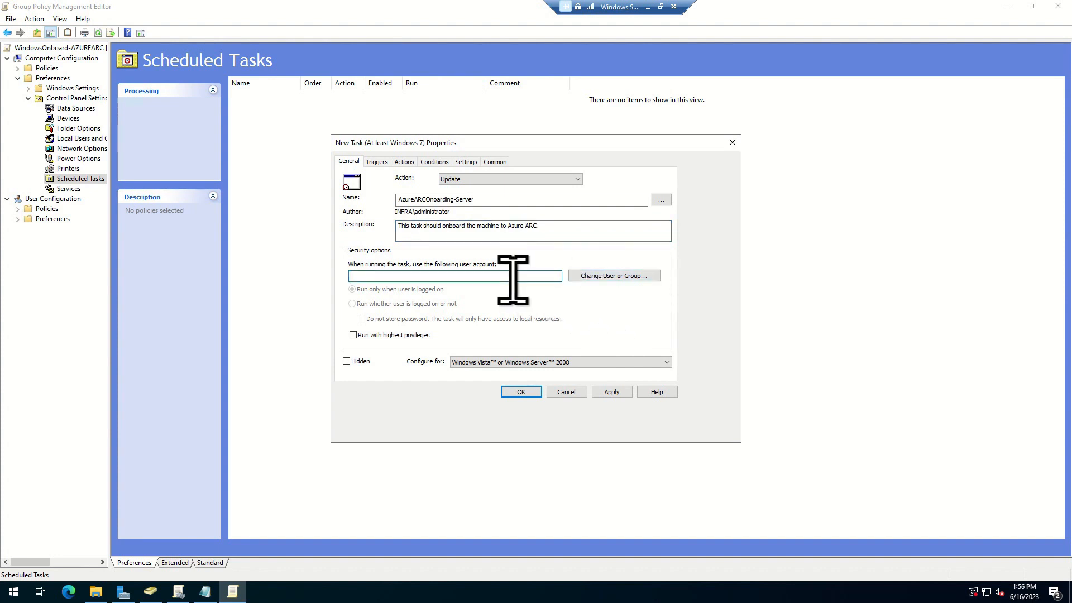
text(NT Authority/SYSTEM)
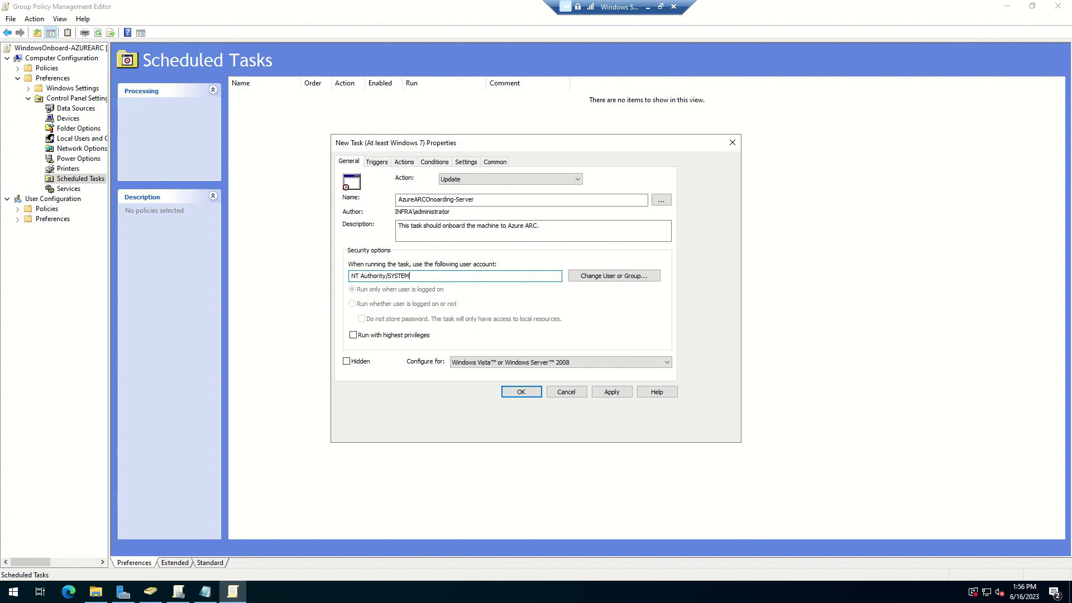
click(368, 335)
click(539, 363)
click(530, 372)
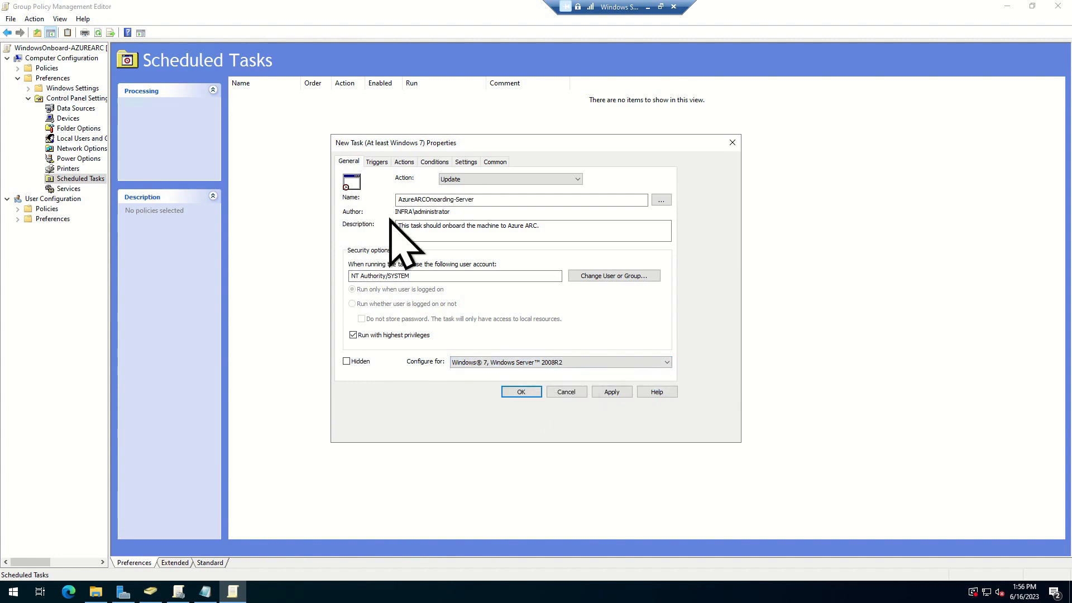
- Create a scheduled trigger that runs the task daily from 6/16/2023 at 2:15:00 PM, recurring every 1 day
click(375, 163)
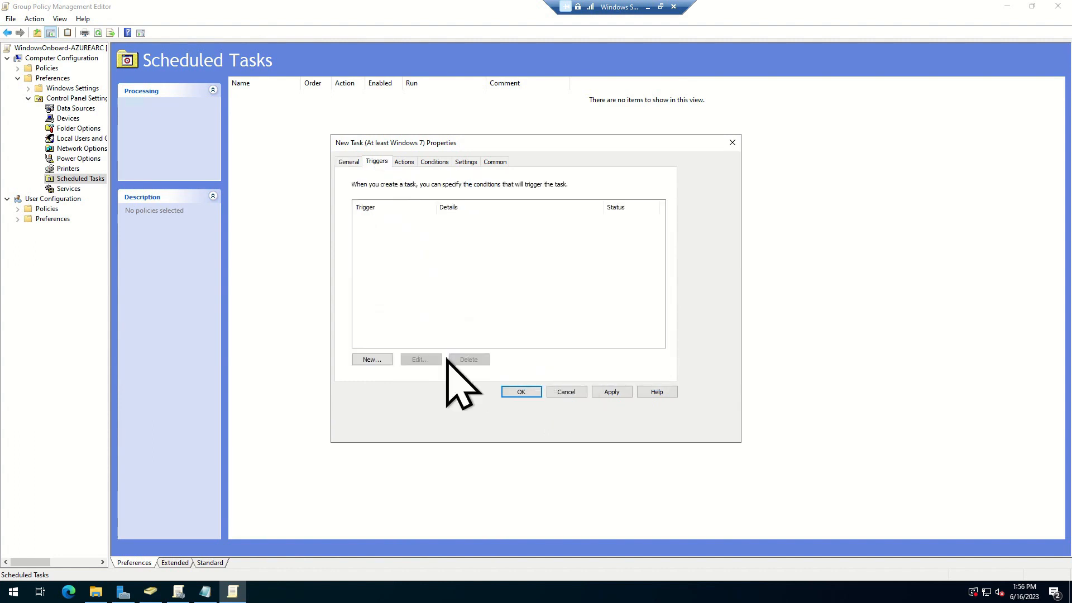
click(371, 359)
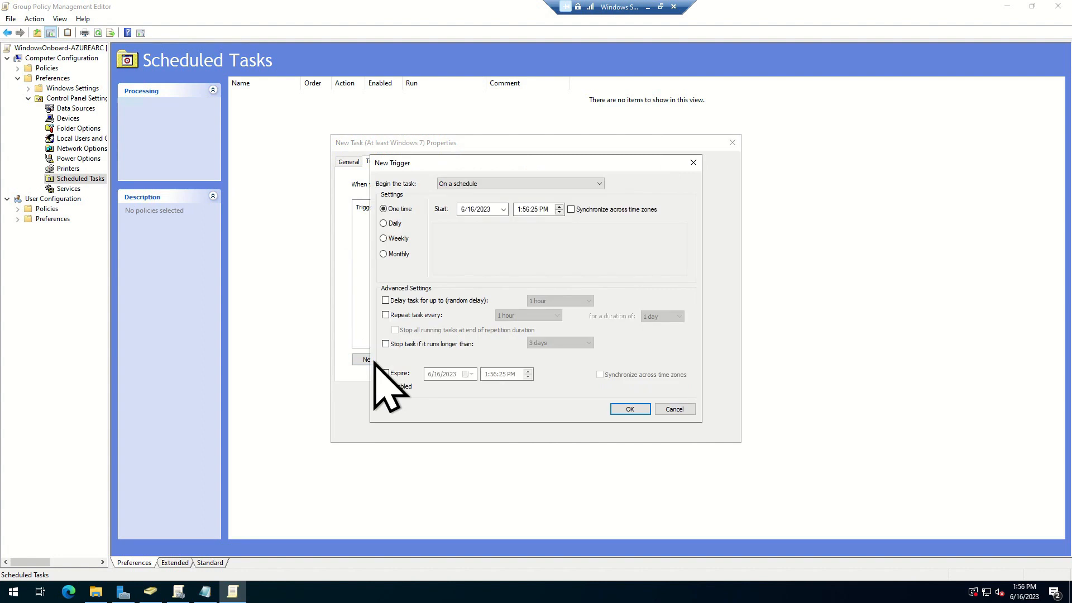
click(398, 223)
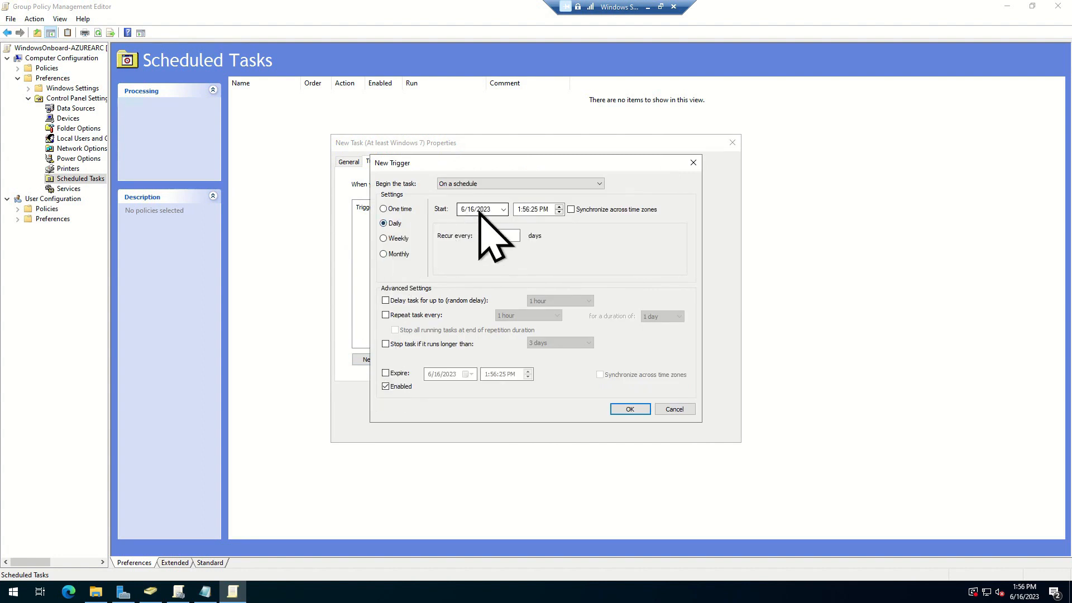
click(526, 209)
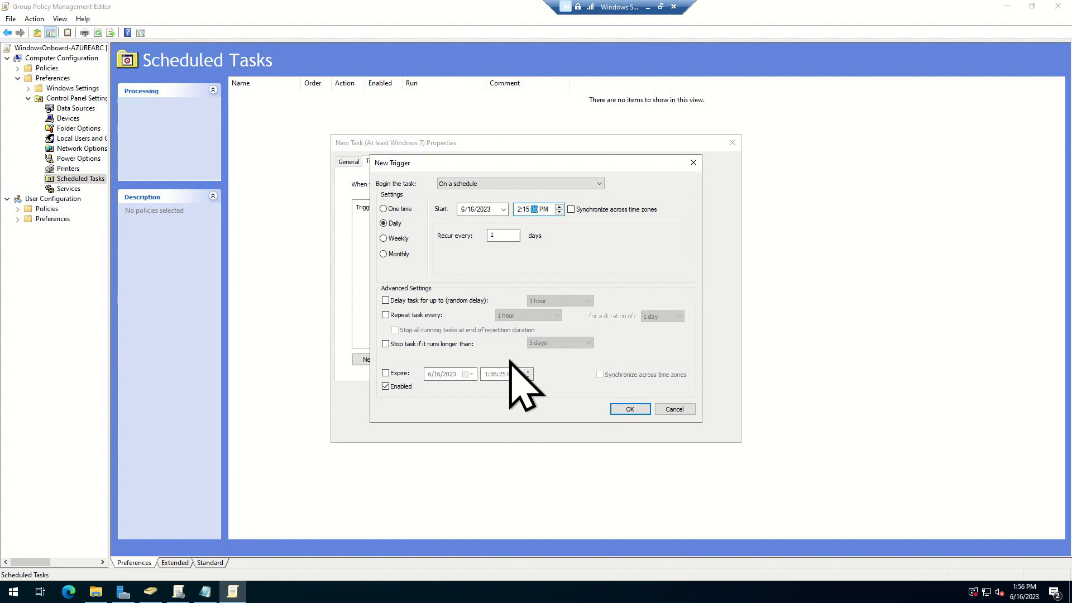
click(493, 235)
key(BackSpace)
text(2)
key(BackSpace)
text(1)
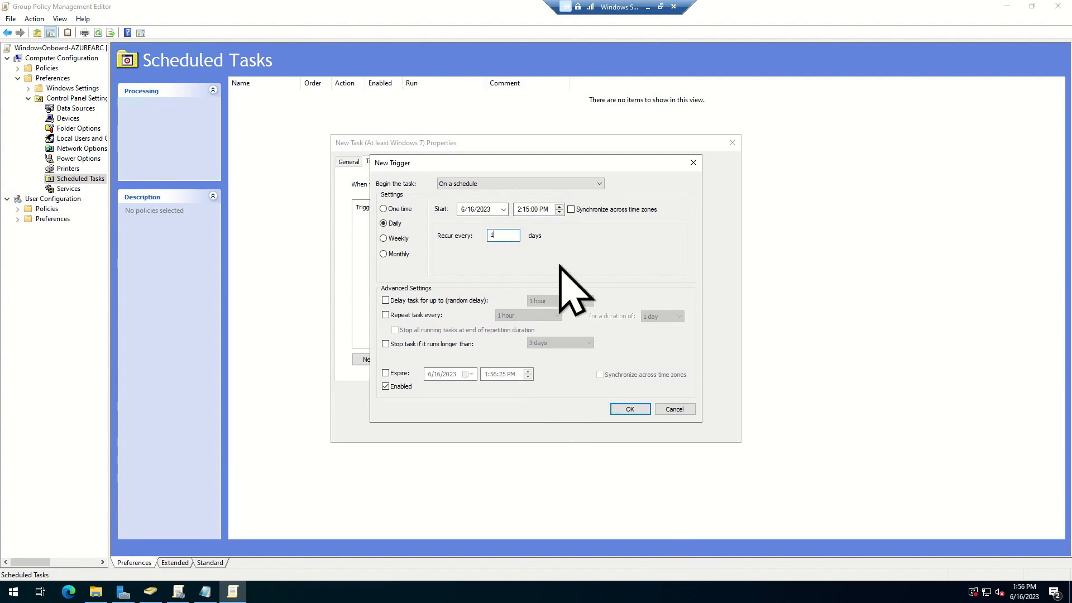
- Make the daily trigger repeat every 30 minutes for a duration of 12 hours and save it
click(384, 314)
click(557, 316)
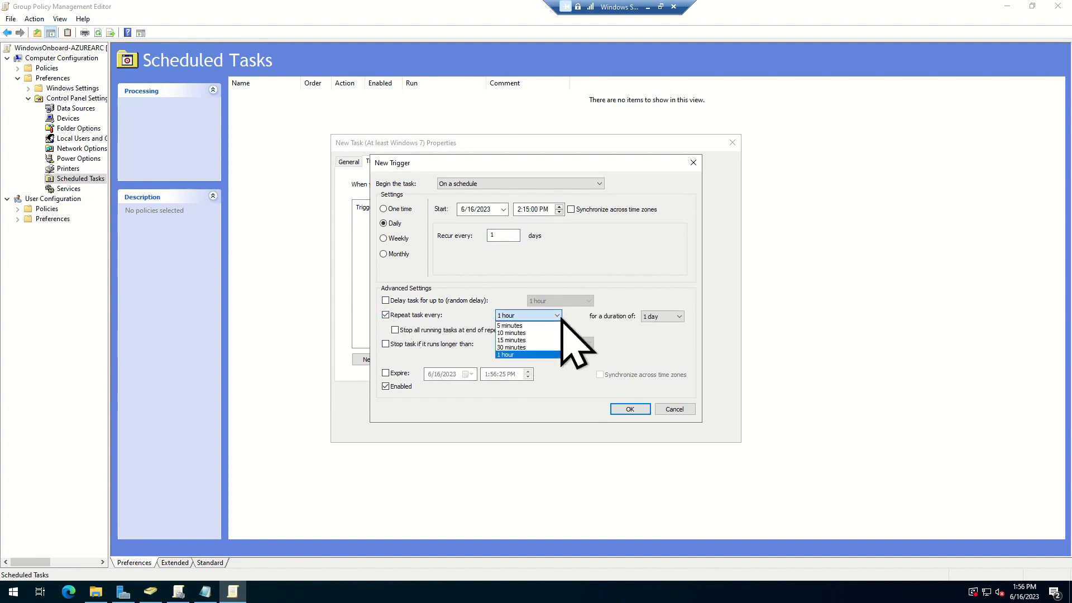
click(514, 348)
click(658, 320)
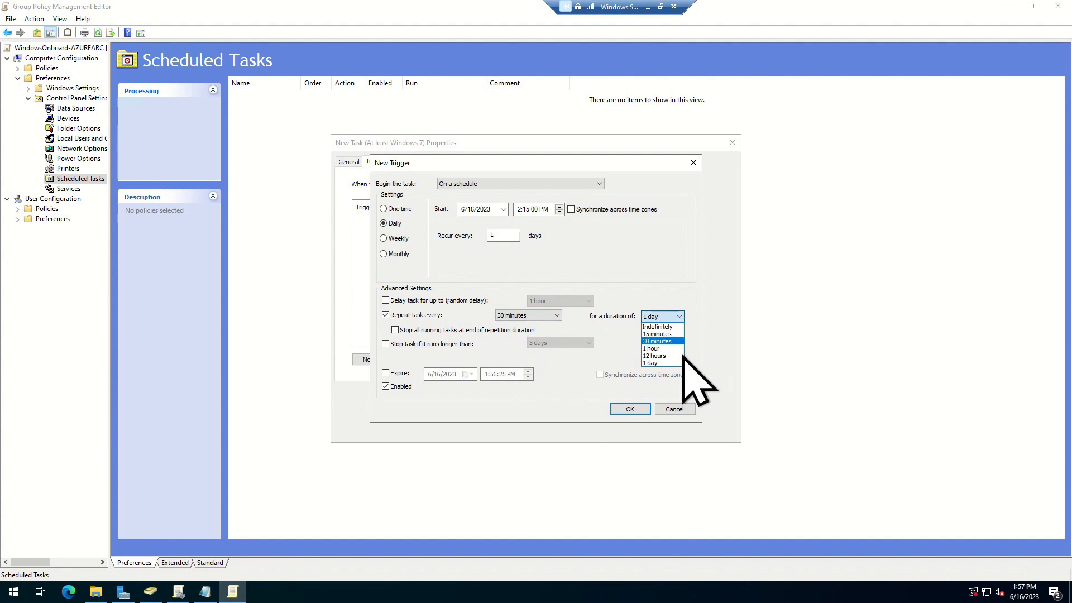
click(663, 361)
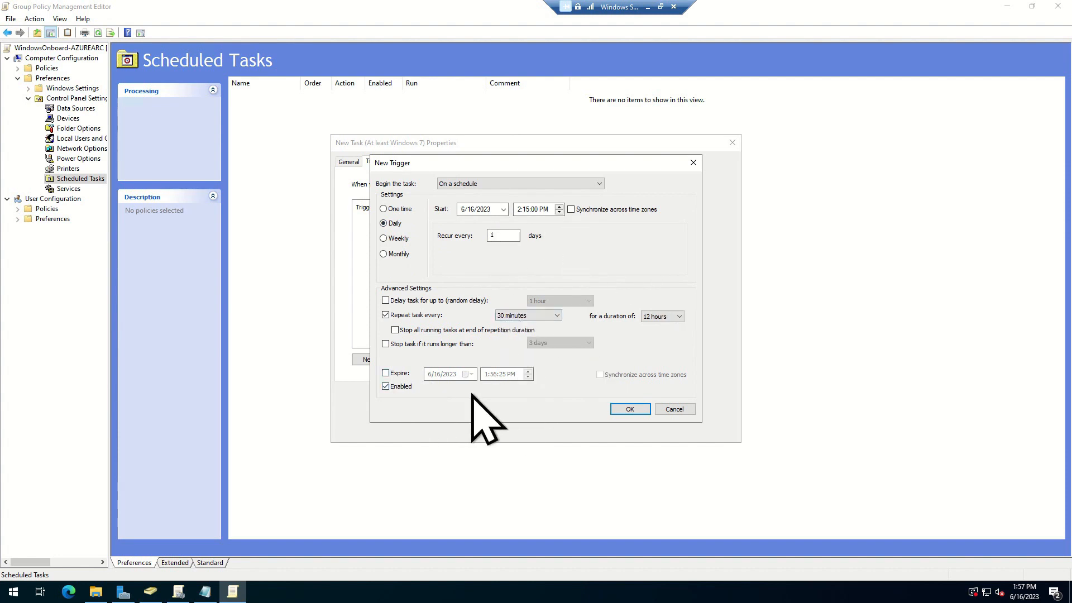
click(629, 409)
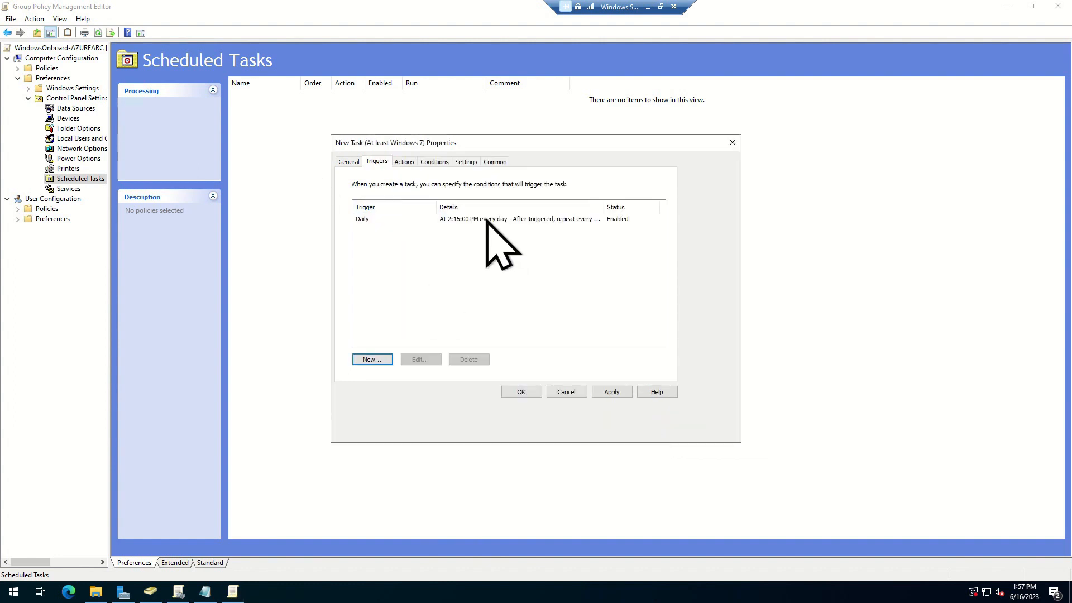
click(569, 327)
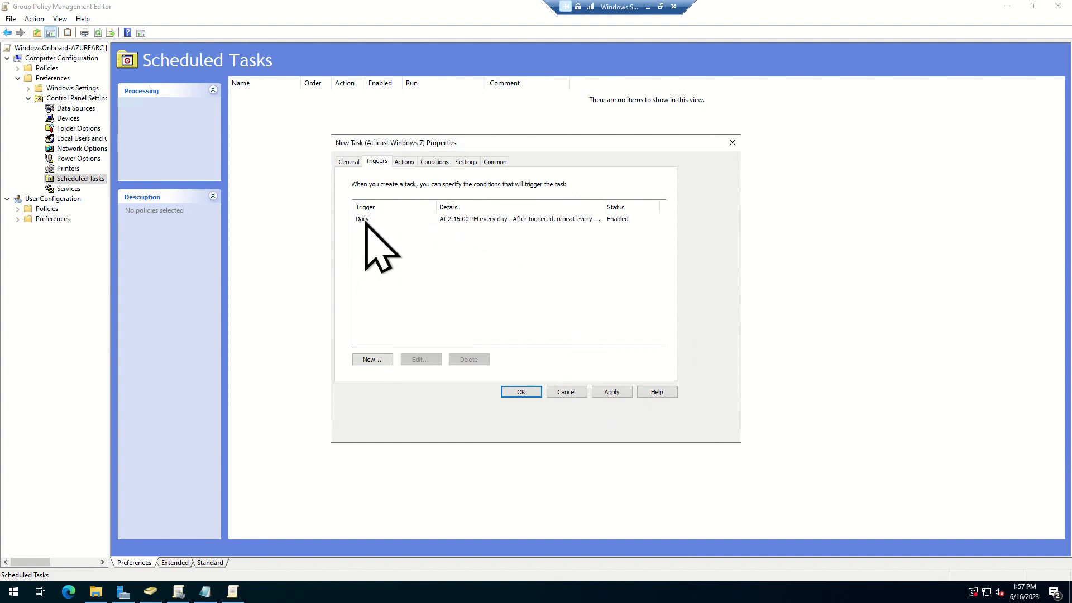
- Add a Start a program action that runs powershell.exe from the C:\Windows\System32\WindowsPowerShell\v1.0 folder
click(399, 160)
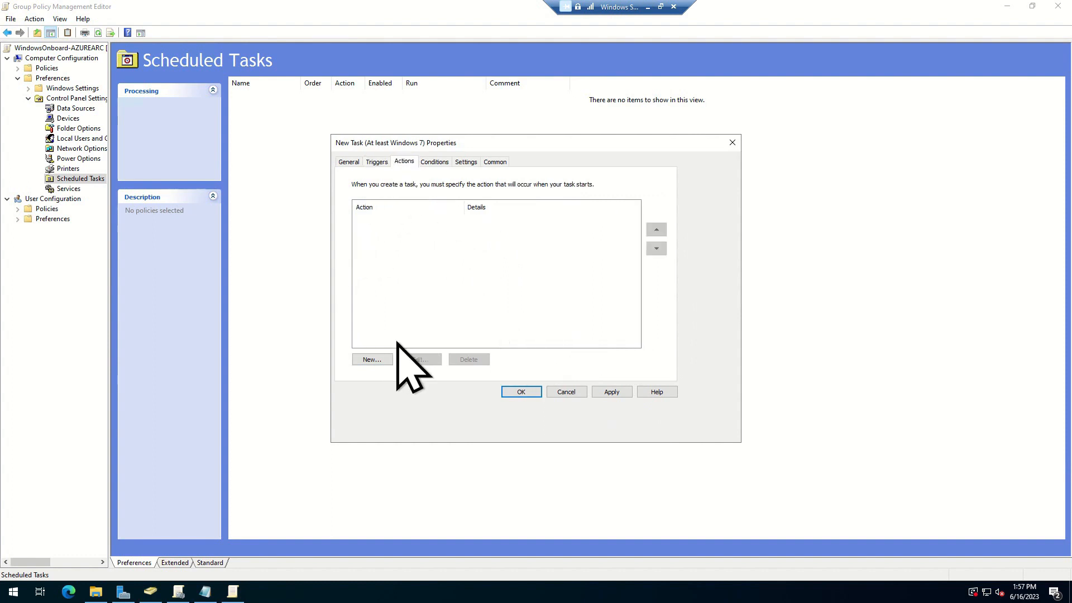
click(379, 359)
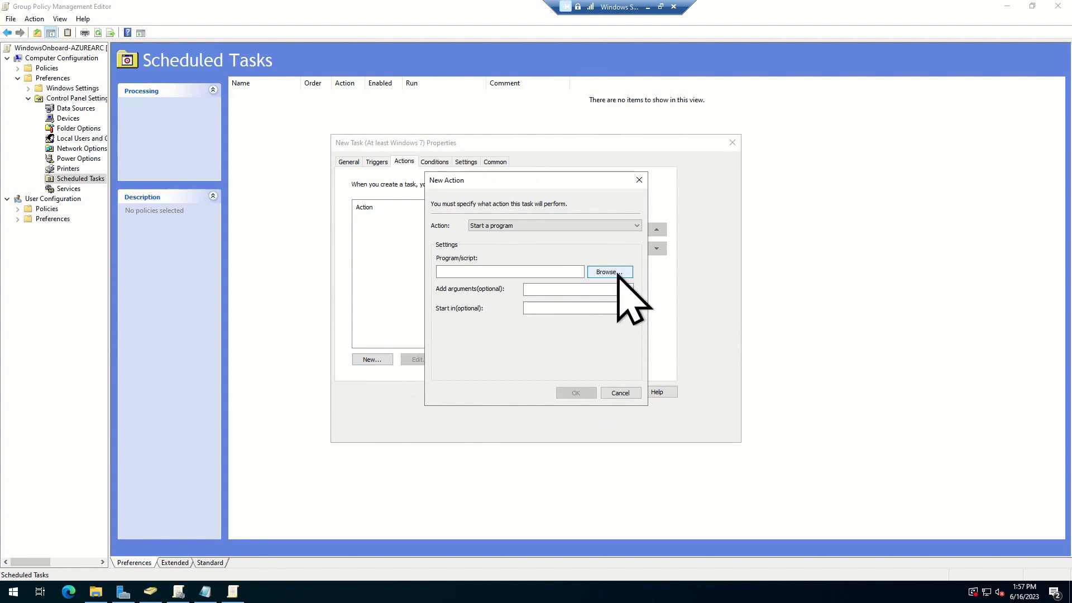
click(614, 273)
scroll(536, 282, down, 5)
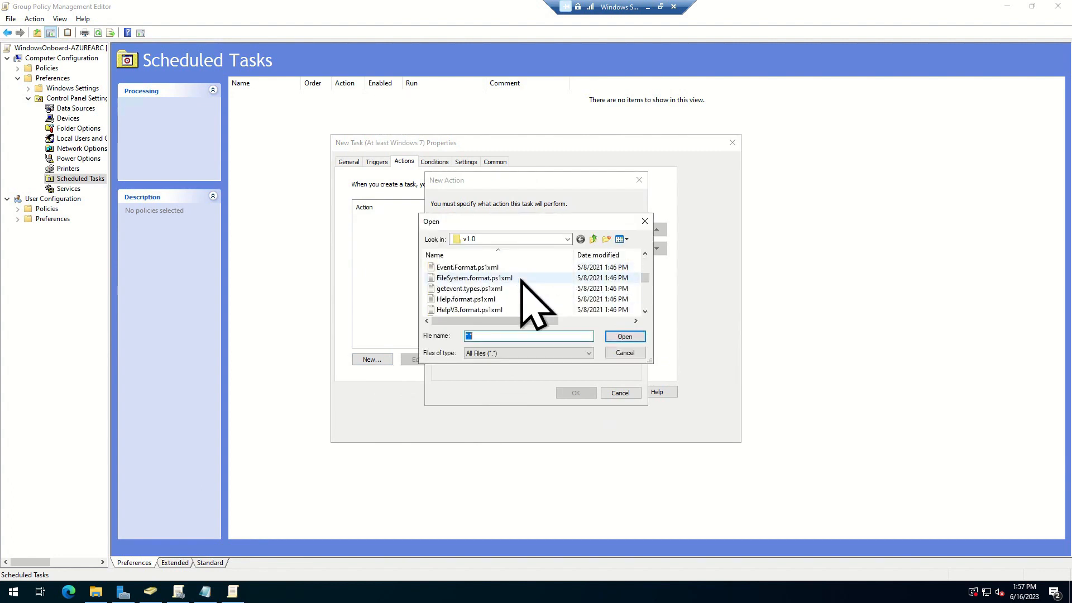
scroll(524, 282, up, 1)
click(469, 288)
click(627, 339)
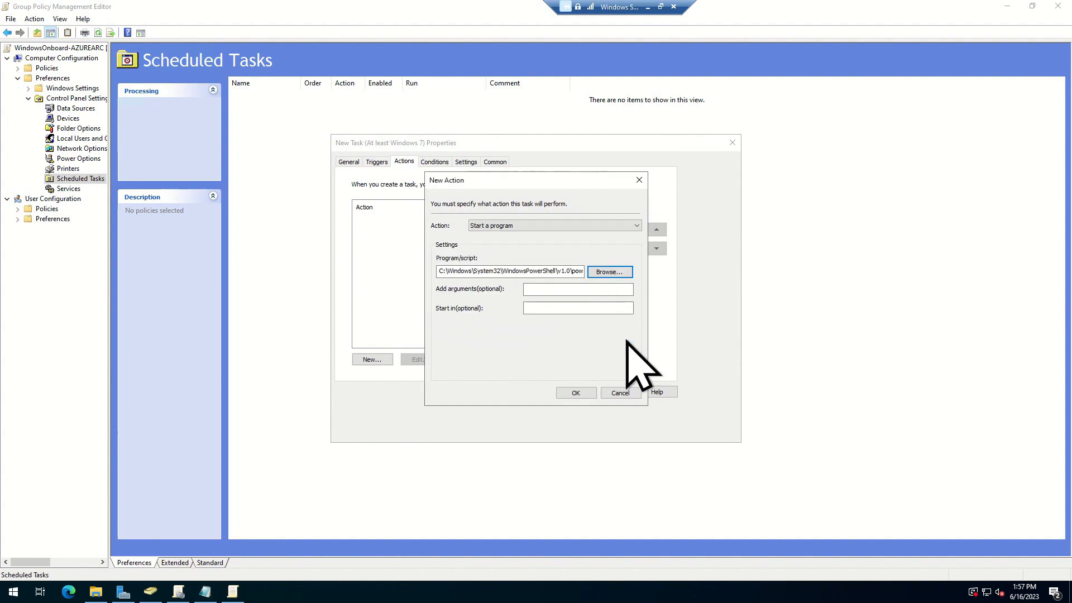
- Copy the action's program path C:\Windows\System32\WindowsPowerShell\v1.0\powershell.exe into the Notepad note, two lines above the -ExecutionPolicy arguments
click(550, 271)
key(ctrl+a)
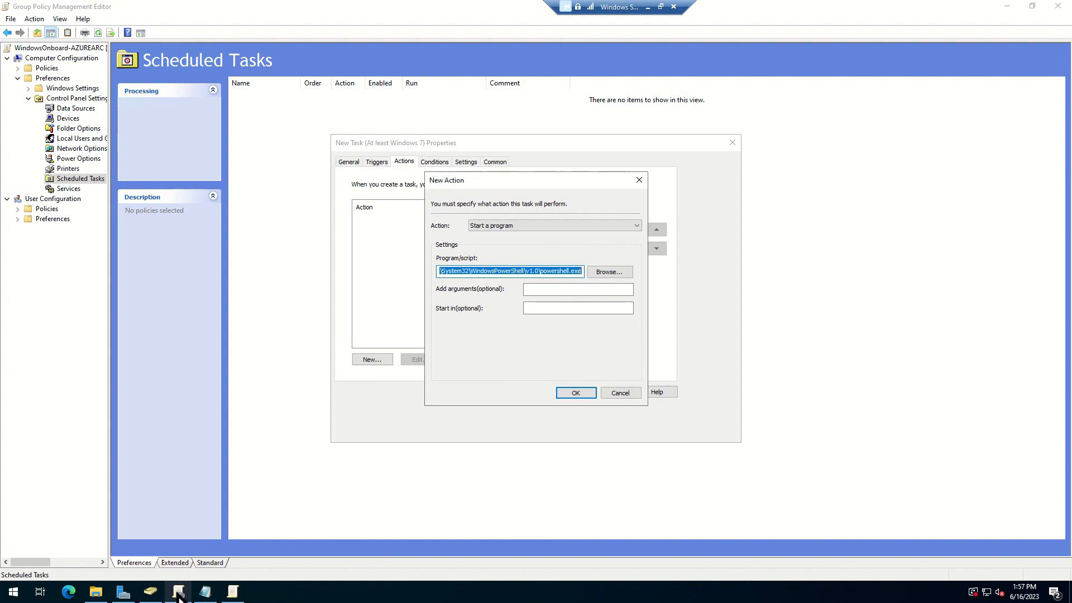
click(205, 592)
click(412, 368)
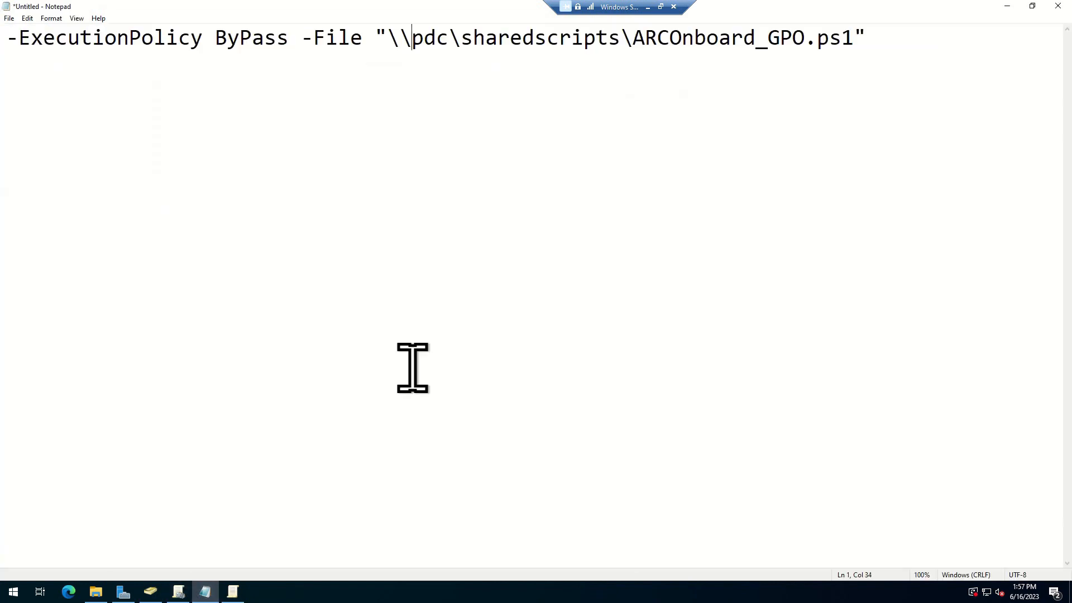
key(Return)
key(Return)
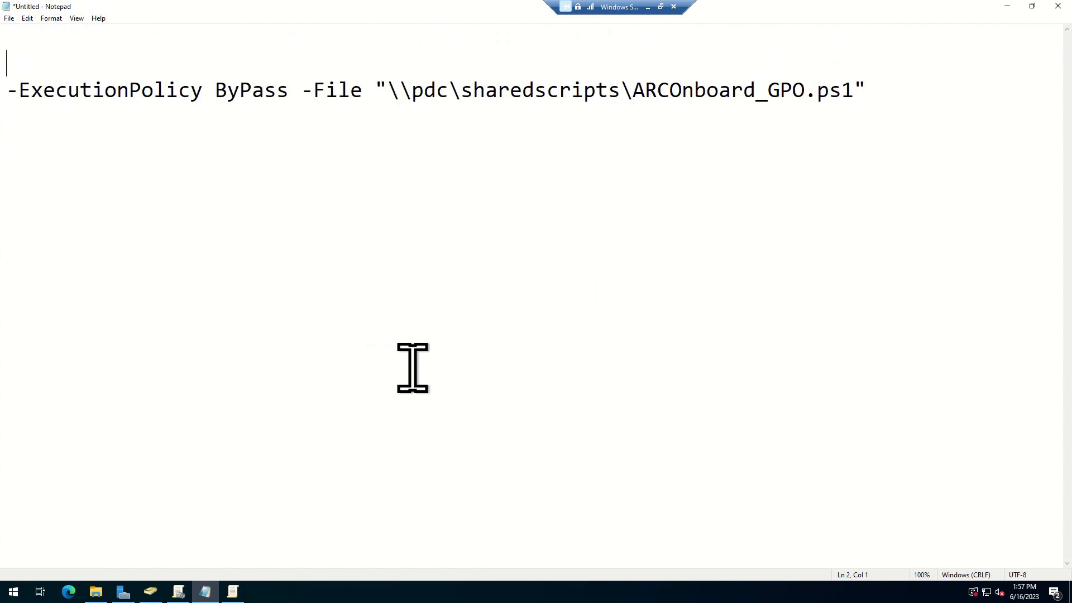
key(Up)
key(Up)
text(C:\Windows\System32\WindowsPowerShell\v1.0\powershell.exe)
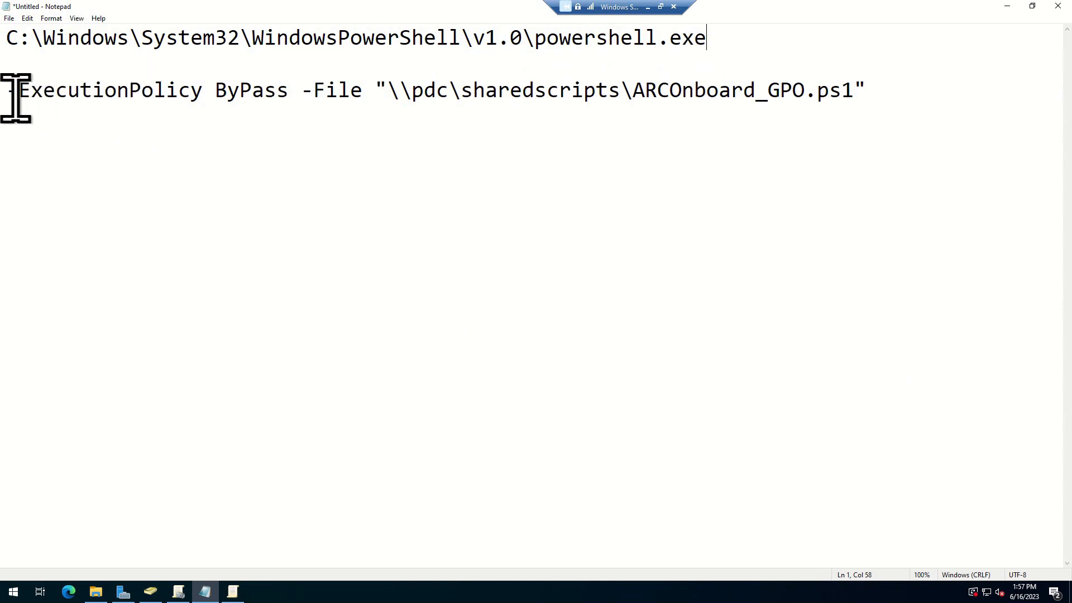
- Copy -ExecutionPolicy ByPass -File "\\pdc\sharedscripts\ARCOnboard_GPO.ps1" from the note into the action's arguments in the Group Policy Management Editor
mouse_move(17, 92)
mouse_down()
mouse_move(883, 95)
mouse_move(12, 92)
mouse_up()
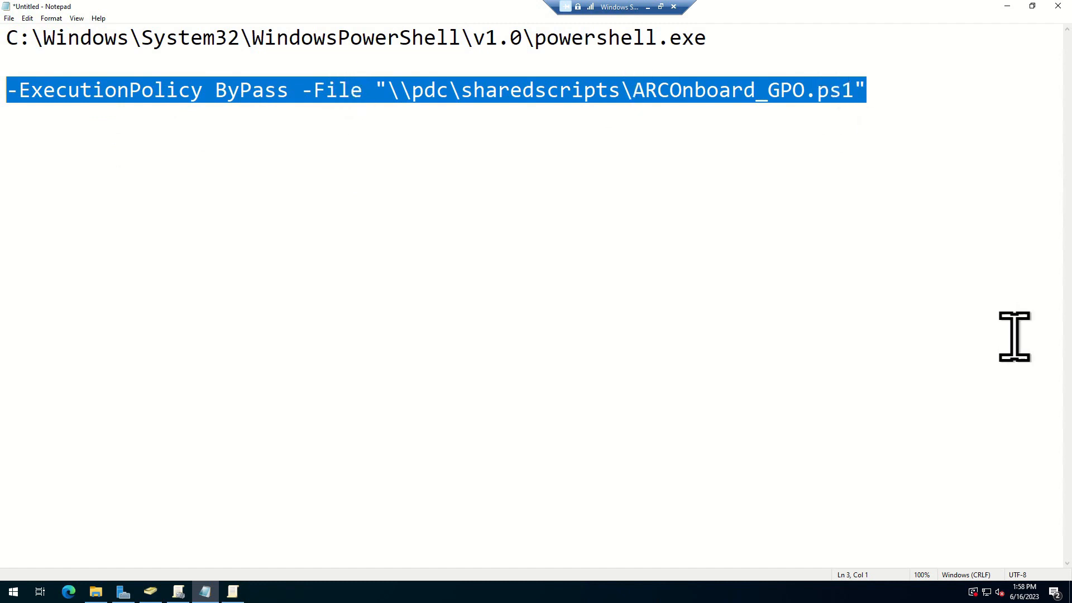
click(192, 417)
click(238, 593)
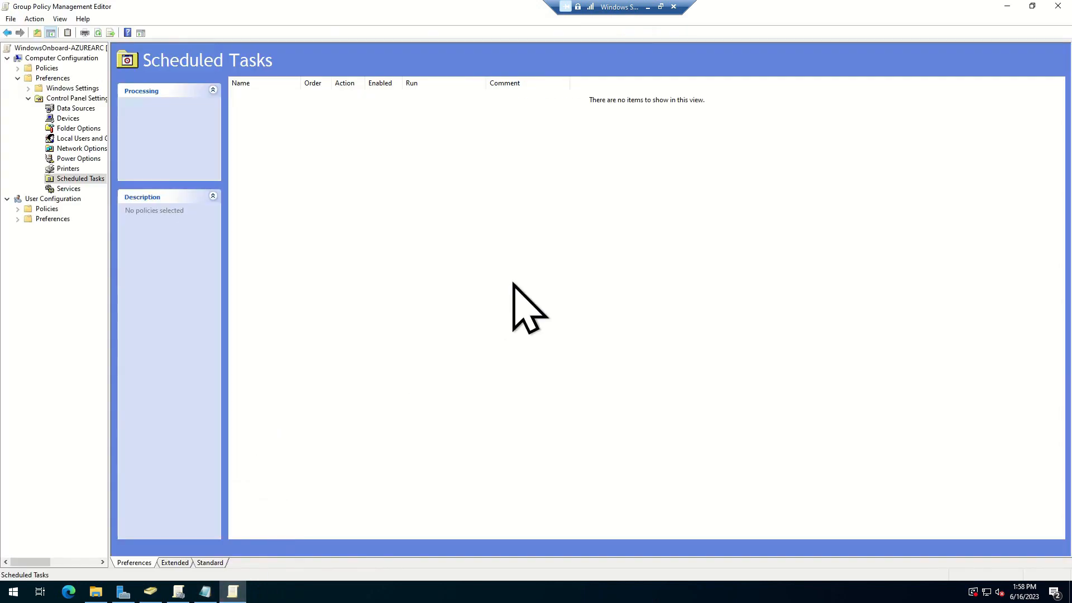
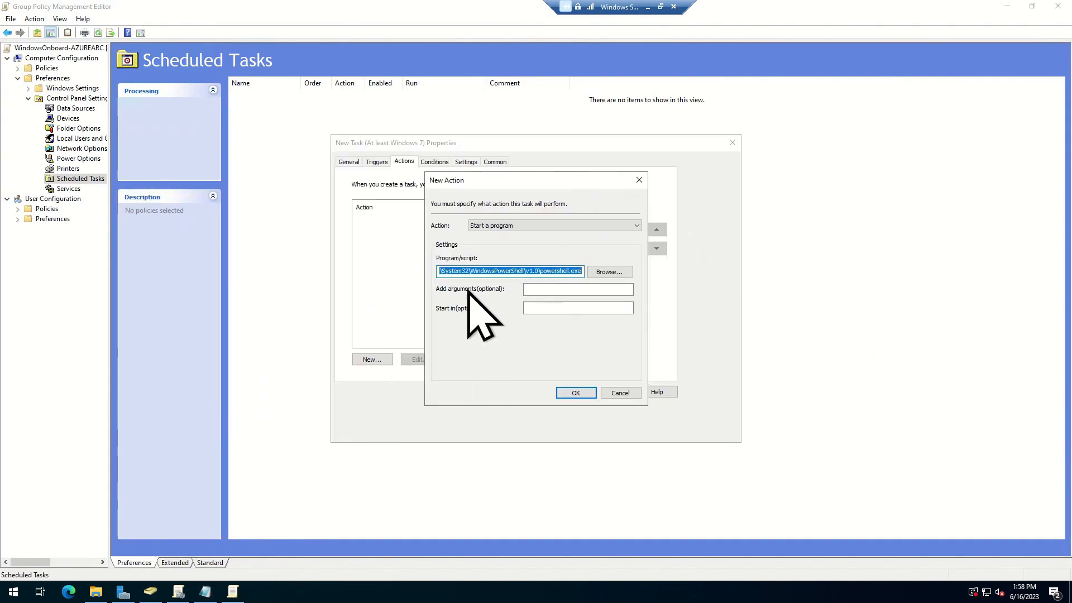
click(560, 287)
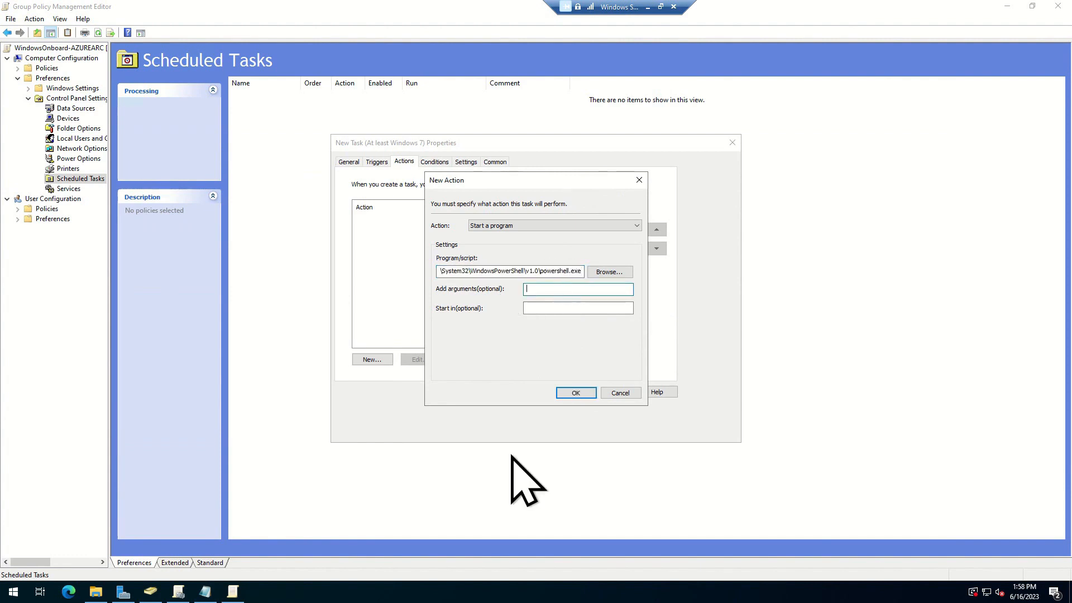
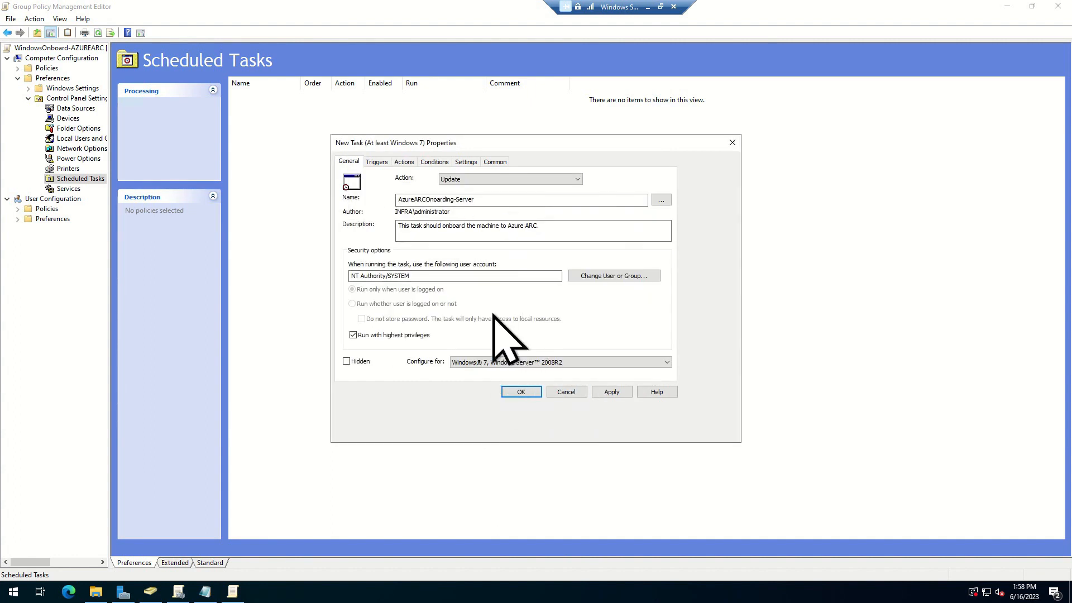
- Review the new task's triggers, actions, conditions, settings and common options, and save the task
click(378, 162)
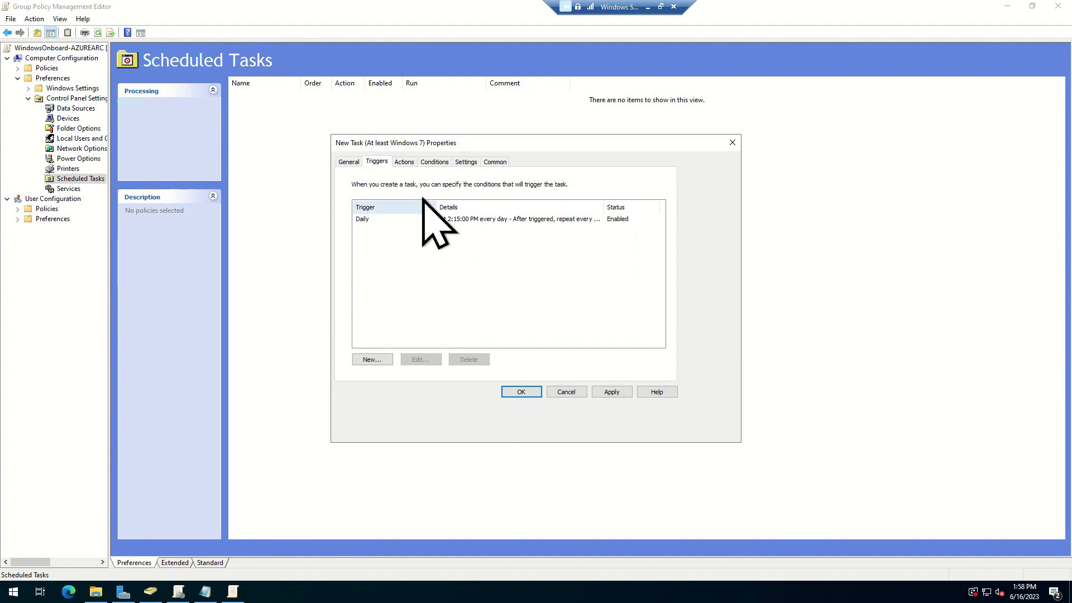
click(407, 162)
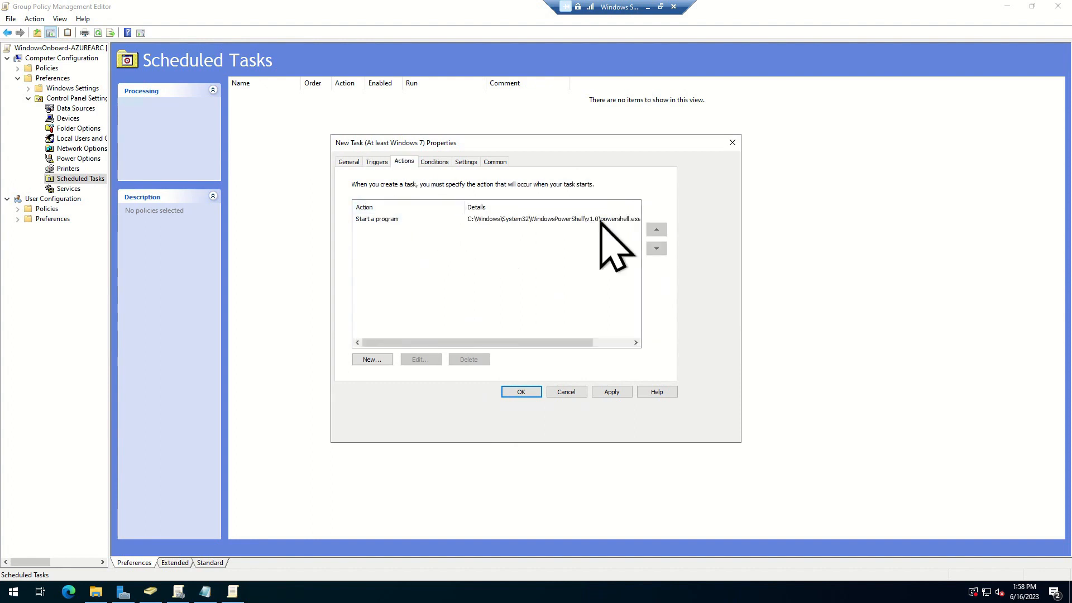
click(435, 163)
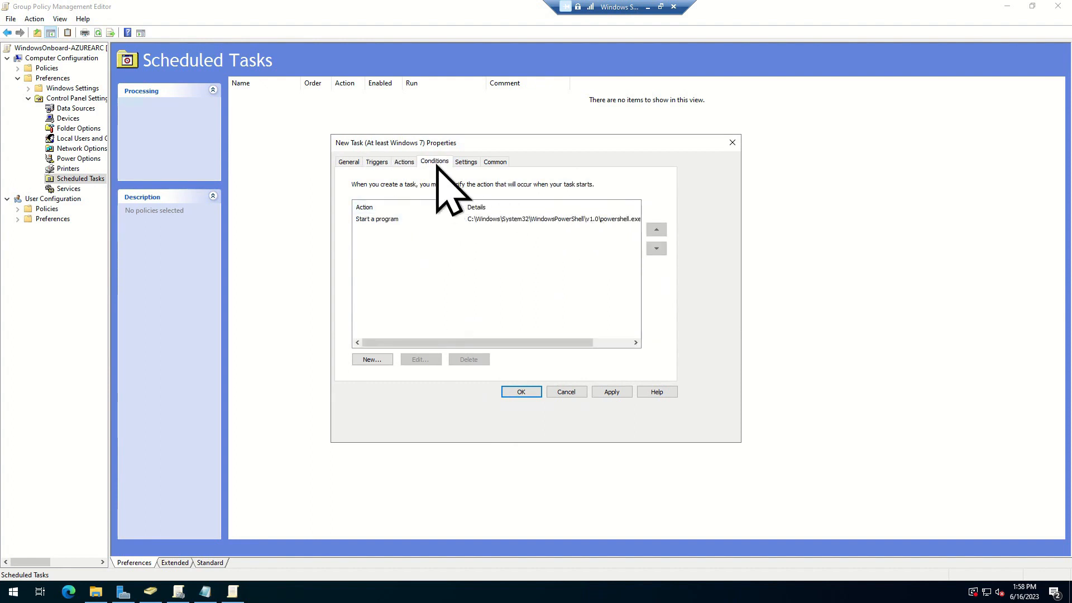
click(466, 162)
click(493, 161)
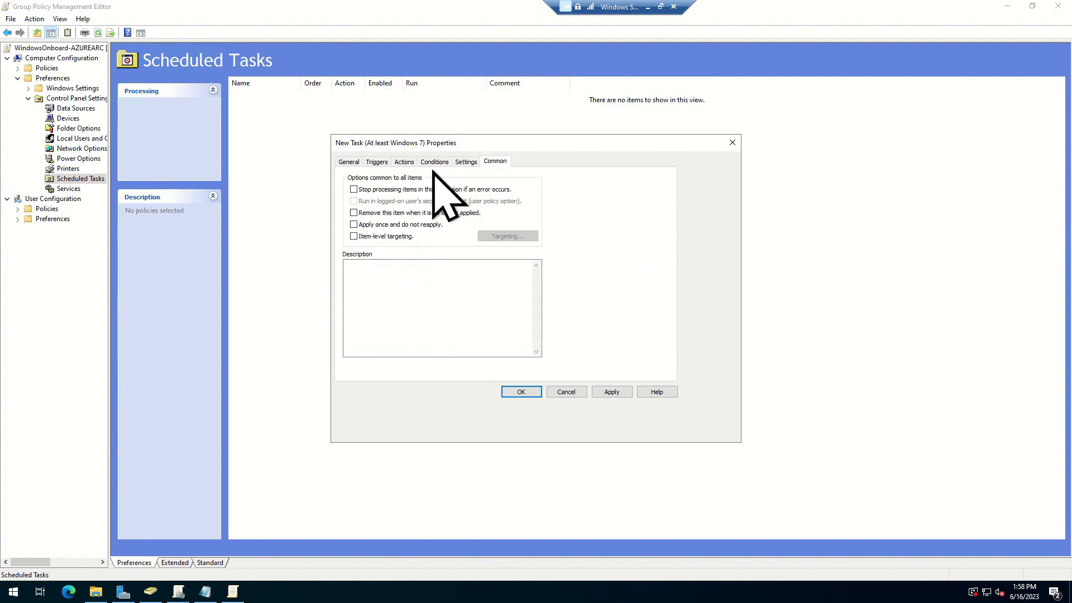
click(349, 161)
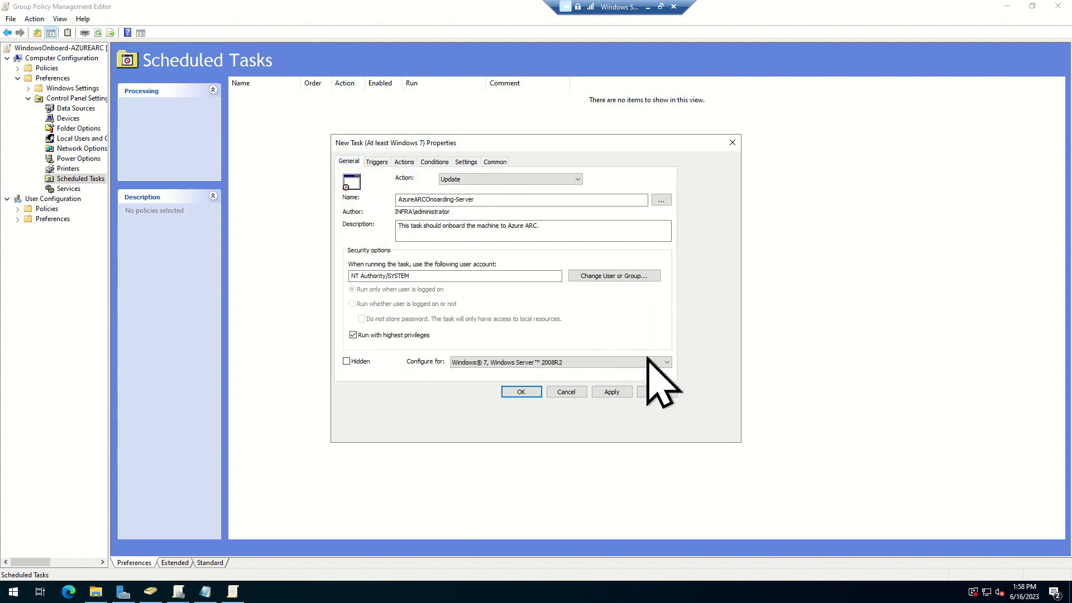
click(613, 392)
click(521, 391)
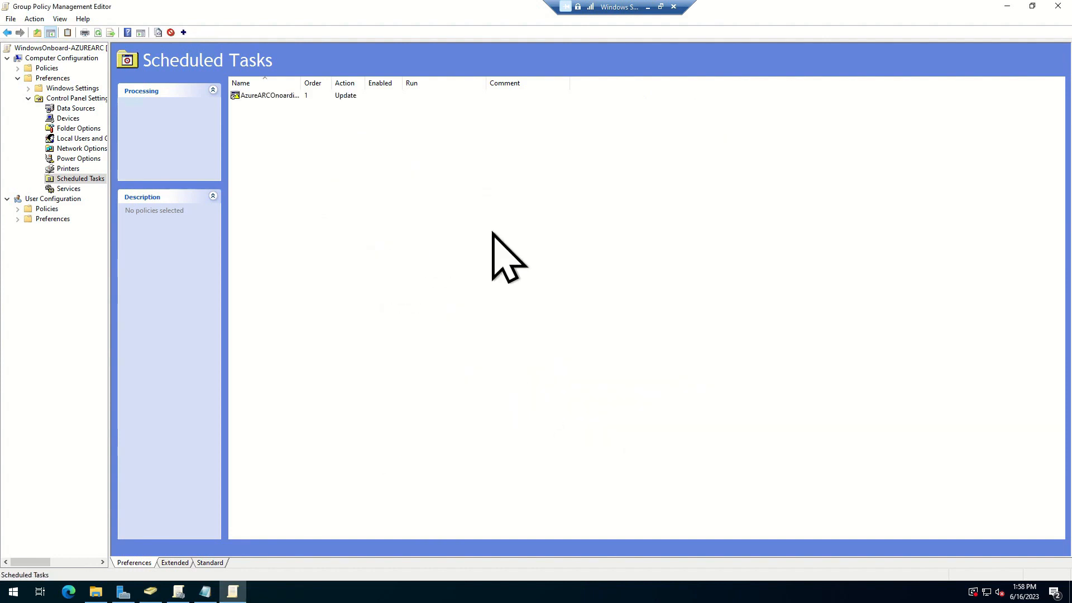
- Reopen the AzureARCOnoarding-Server task's properties and set it to run as NT Authority/SYSTEM whether the user is logged on or not
drag(307, 85, 302, 84)
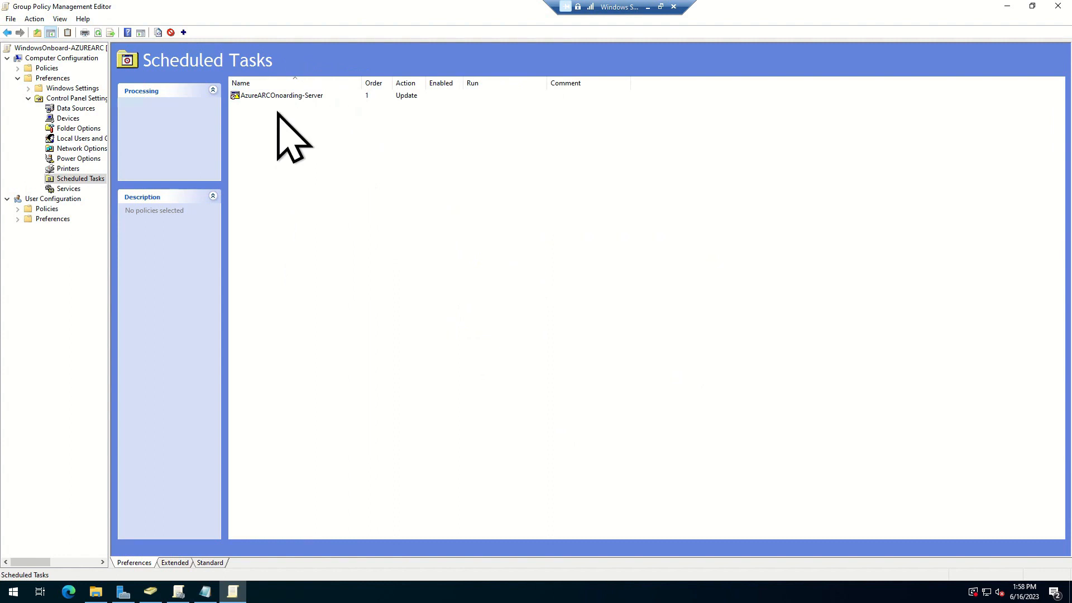
click(262, 96)
right_click(263, 96)
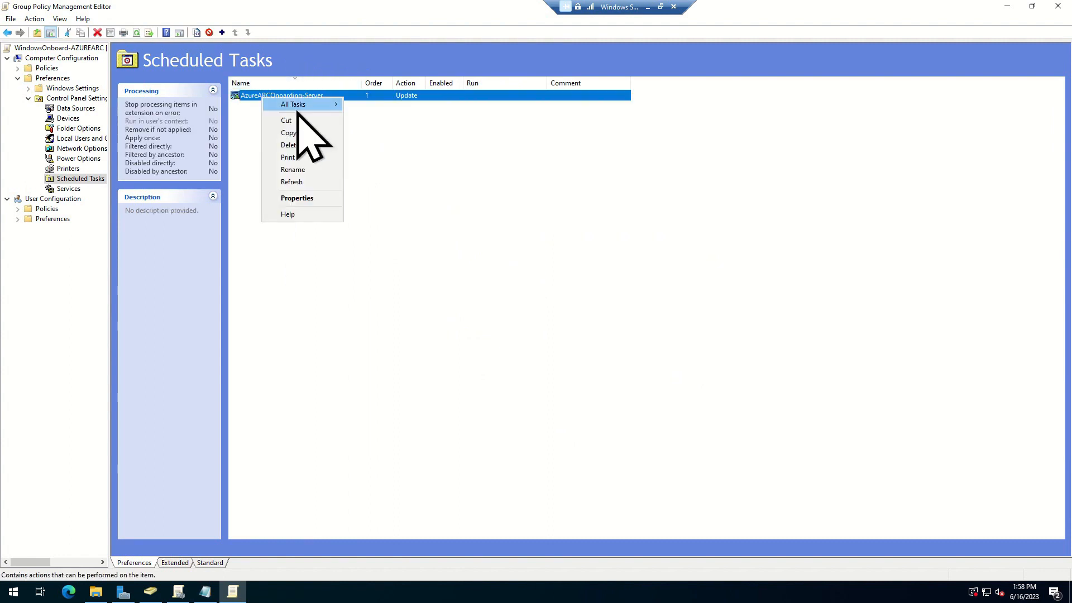
click(337, 200)
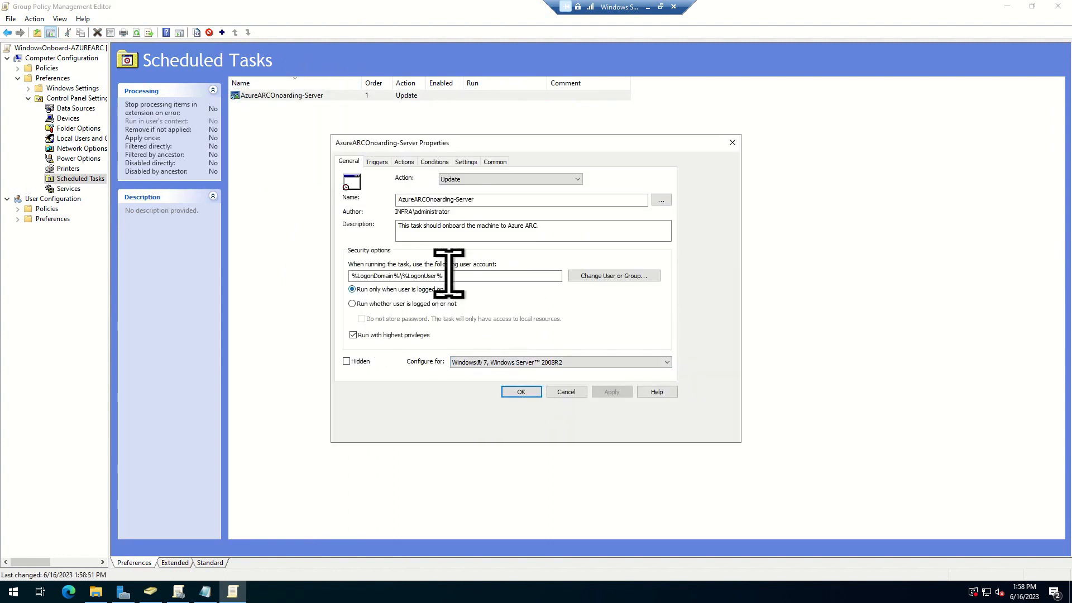
drag(455, 272, 335, 273)
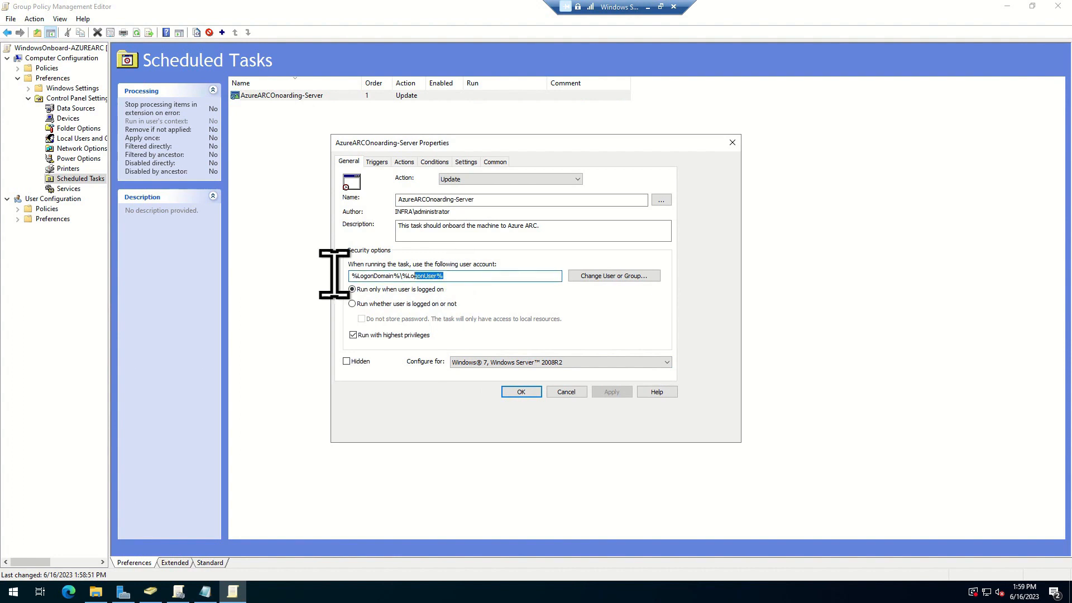
text(NU)
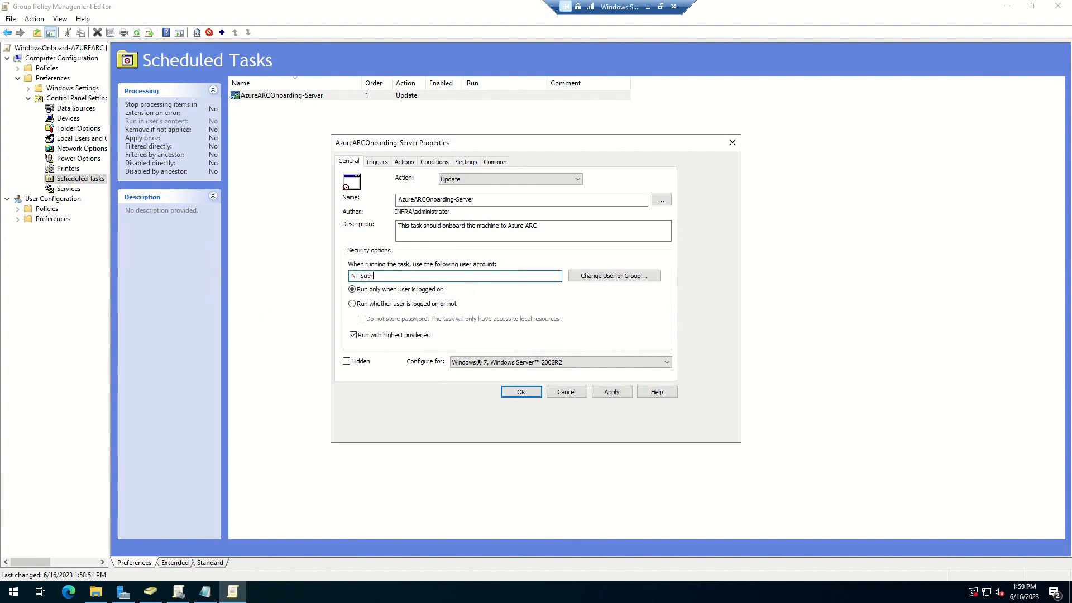
key(BackSpace)
key(BackSpace)
key(BackSpace)
click(384, 305)
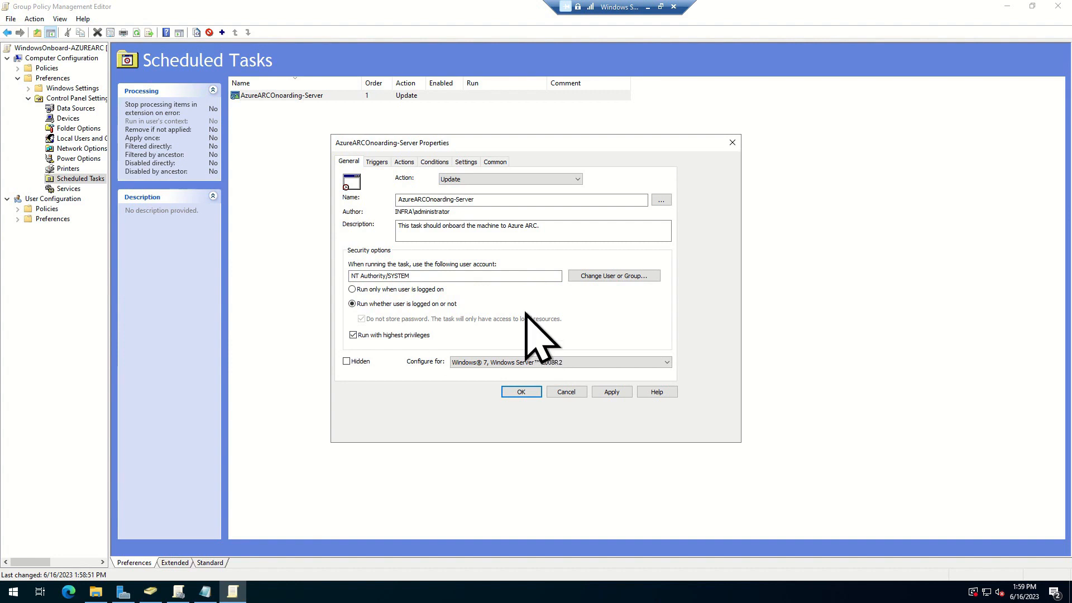
- Correct the separator in the task's run-as account so it reads NT Authority\SYSTEM
click(436, 276)
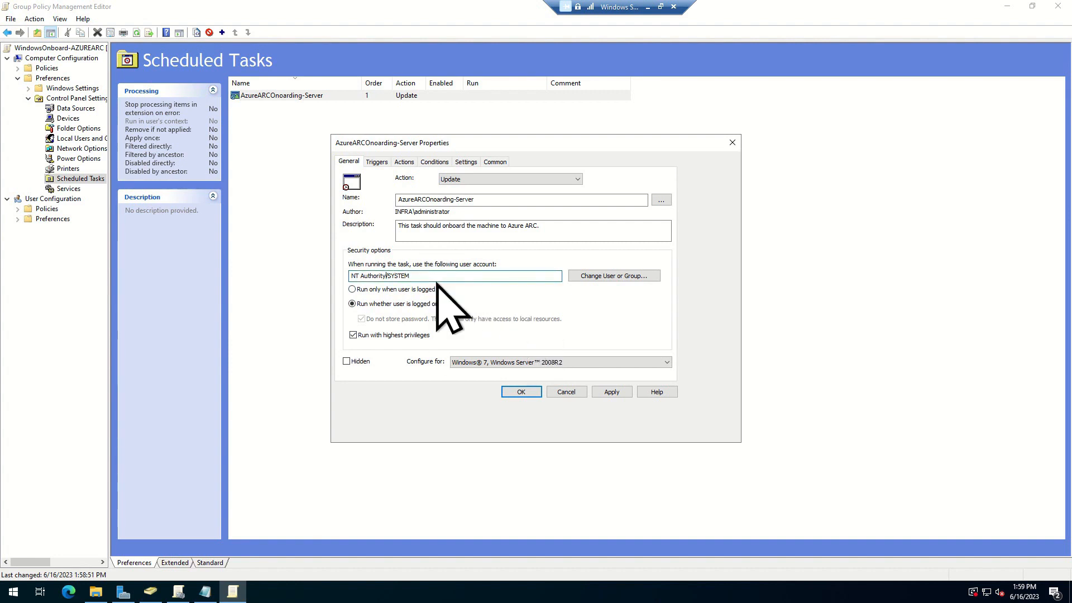
key(BackSpace)
text(\)
- Review the task's triggers, Start a program action, conditions, settings and common options, and save the task
click(375, 163)
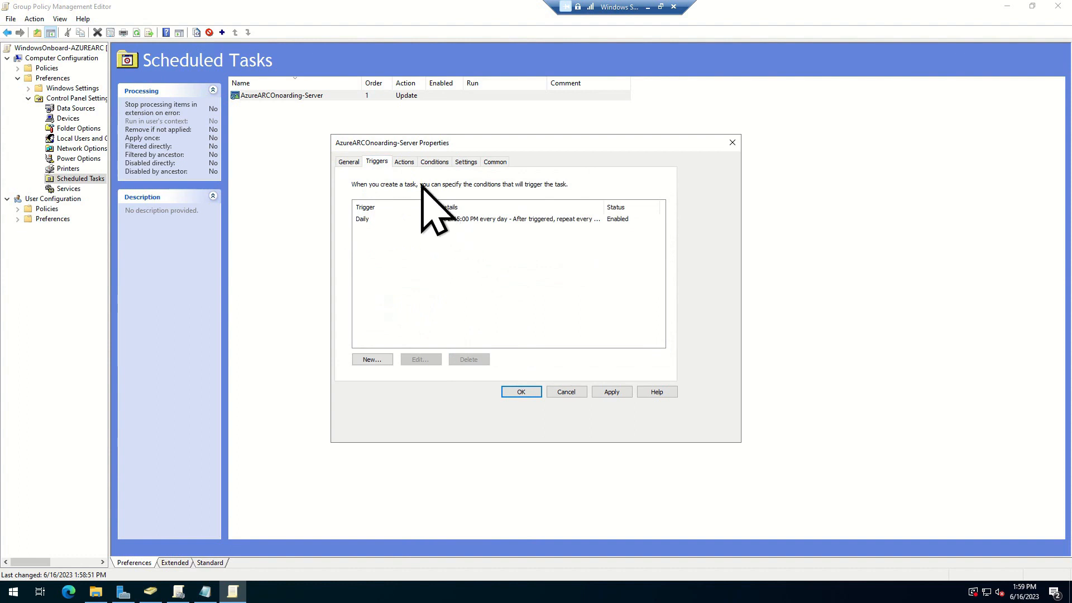
click(404, 161)
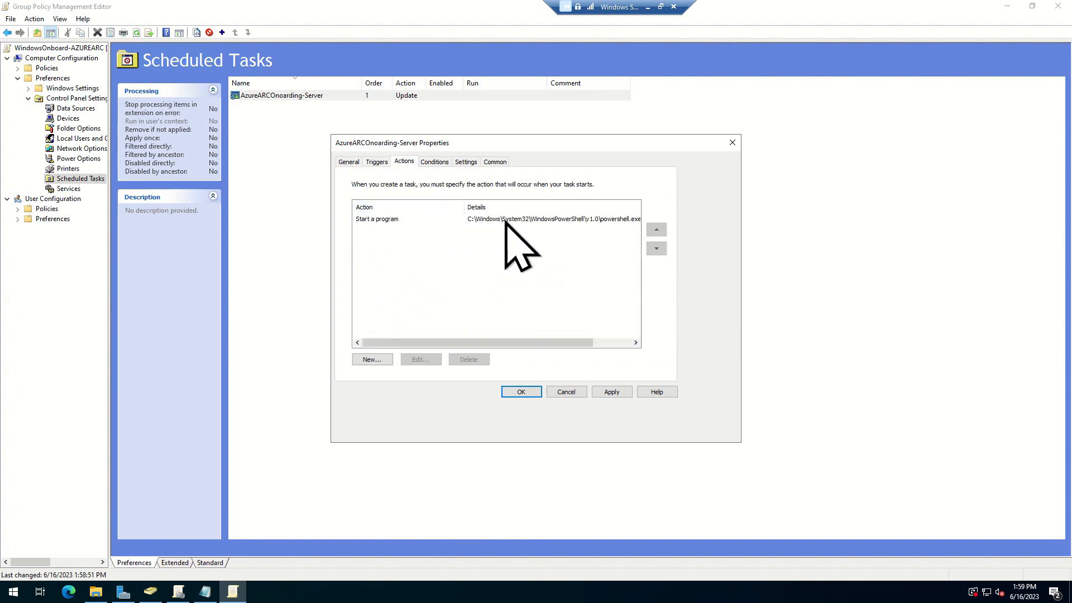
click(391, 220)
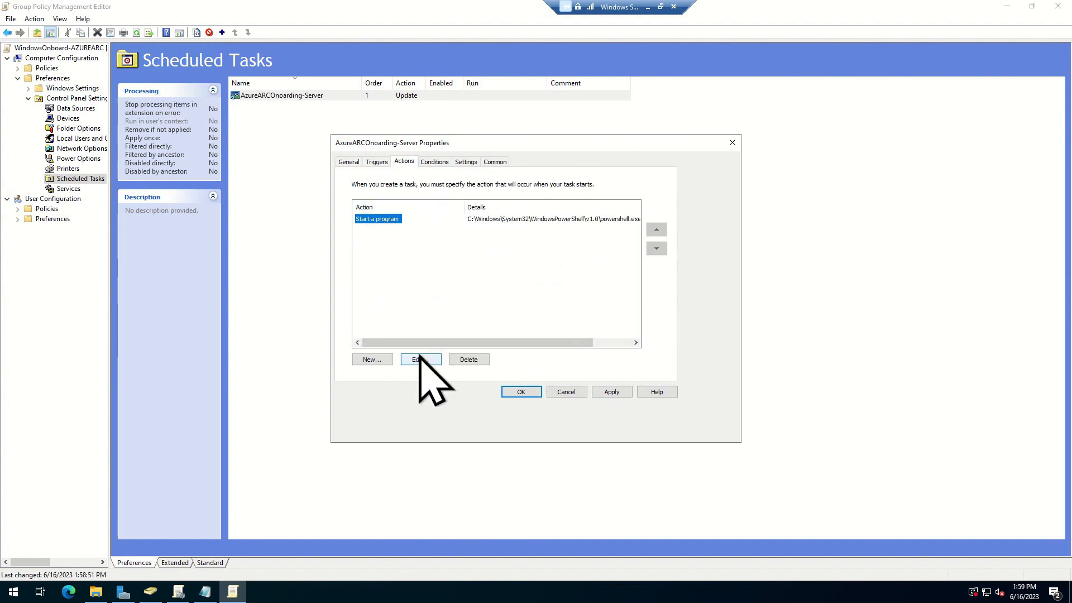
click(421, 359)
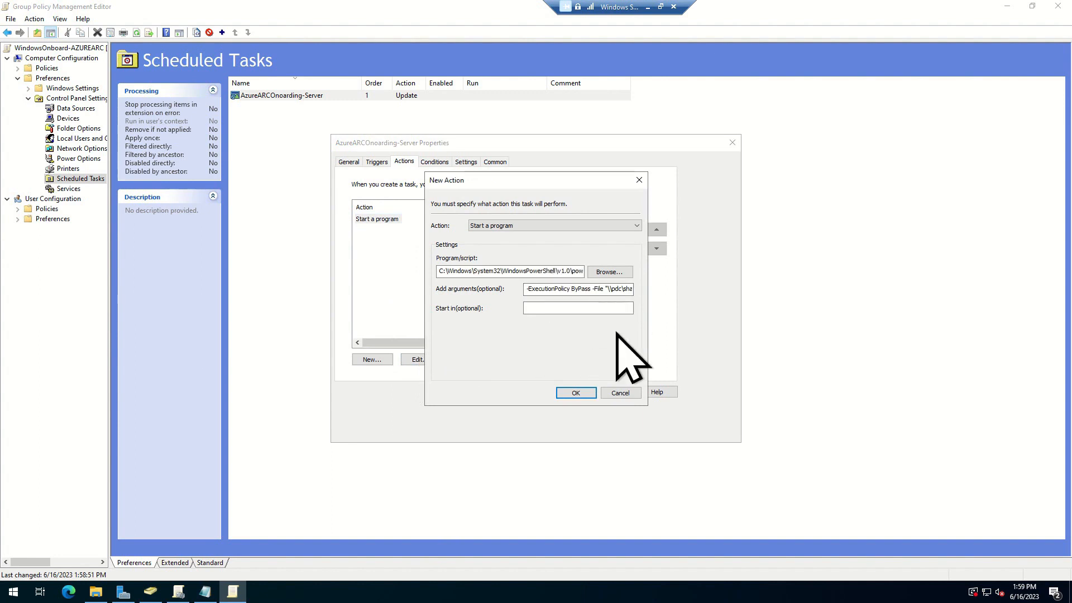
click(620, 392)
click(503, 311)
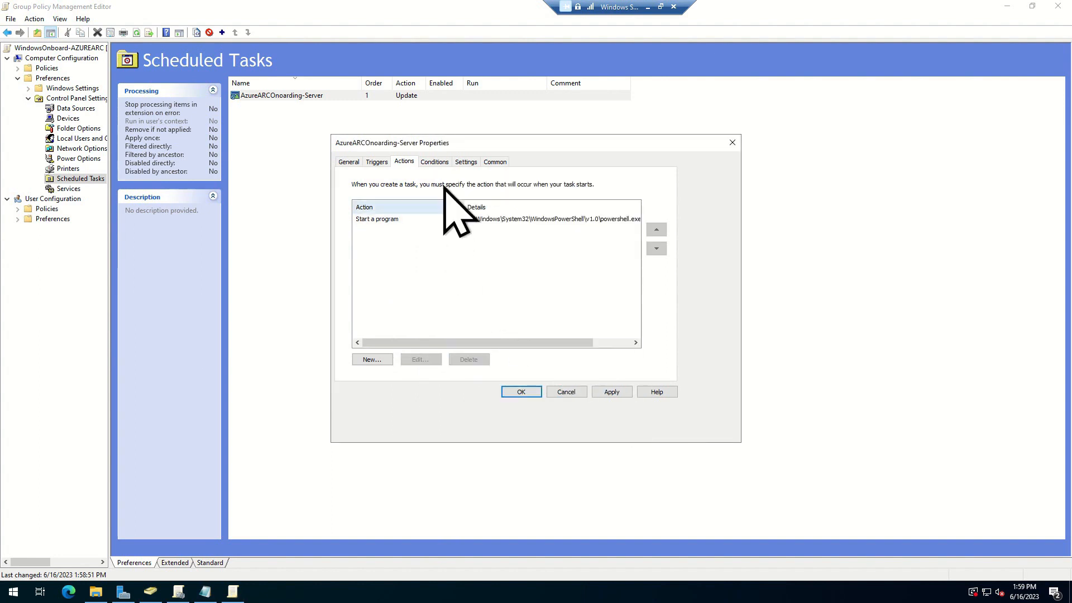
click(434, 162)
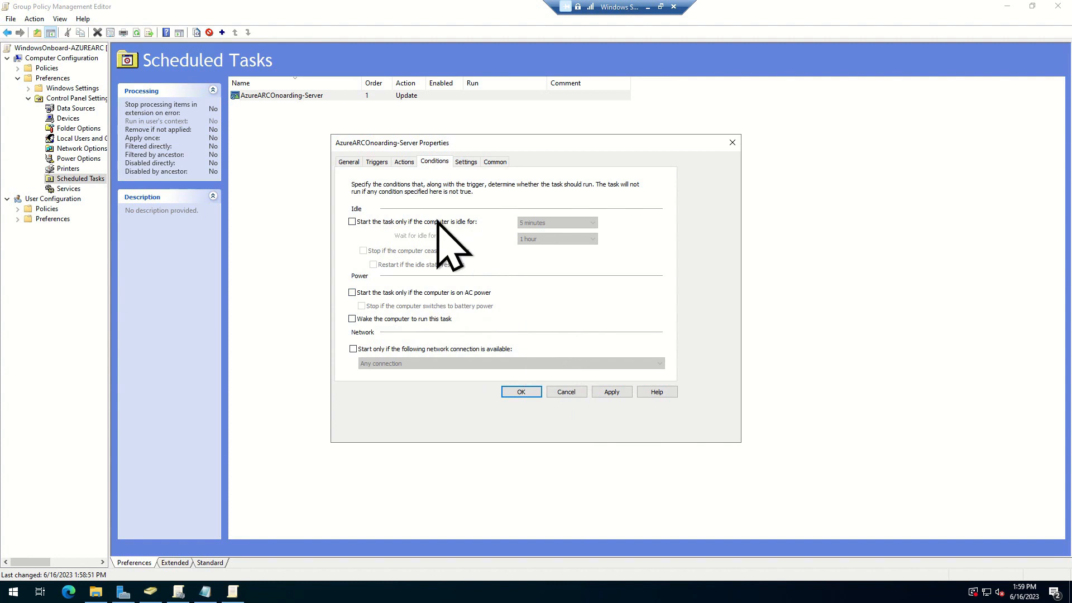
click(468, 161)
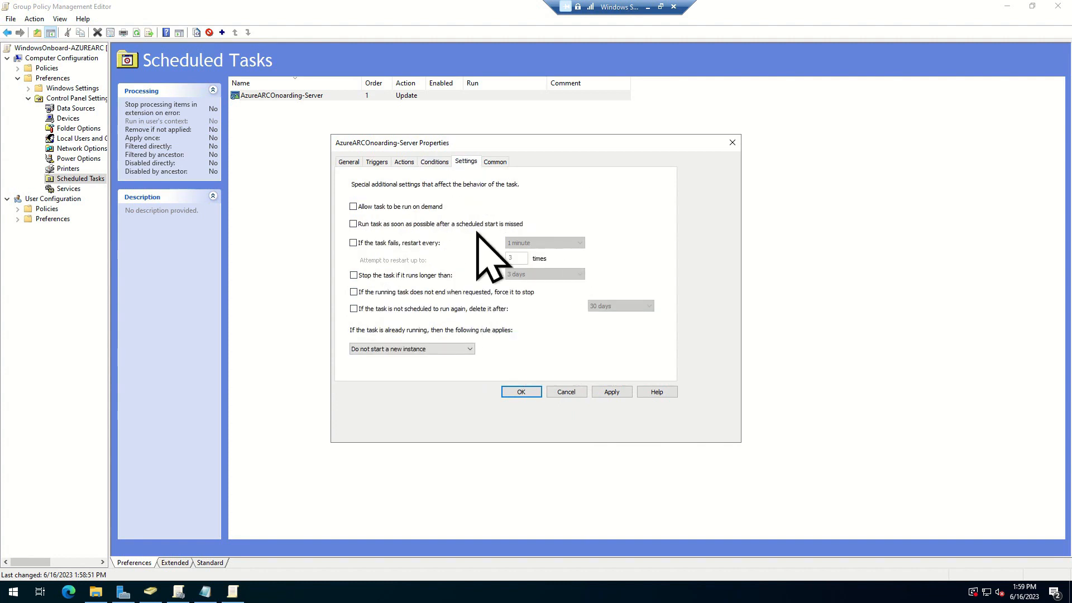
click(501, 163)
click(614, 392)
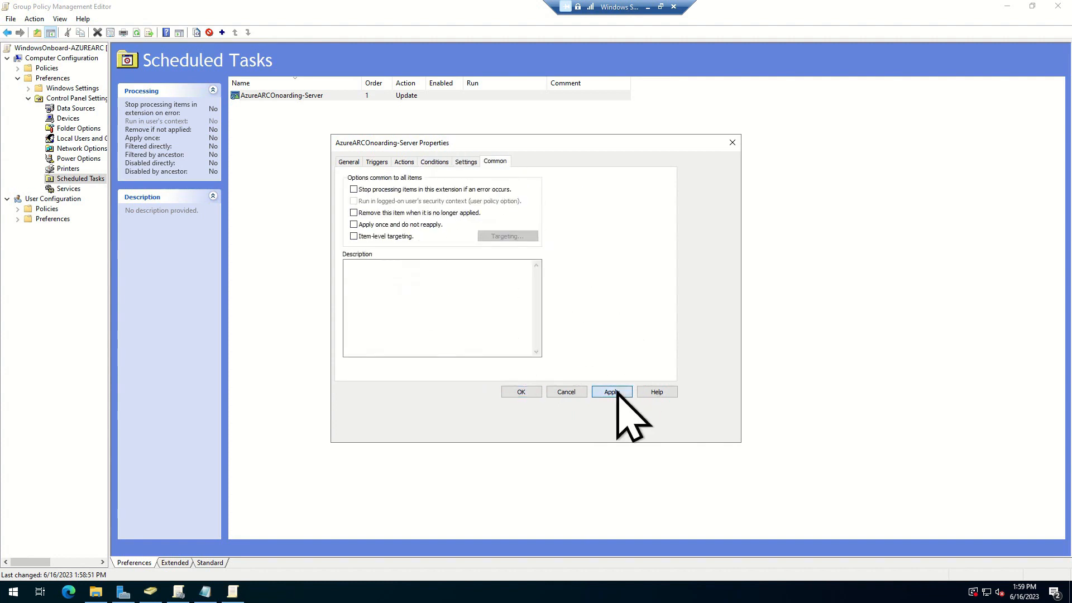
click(520, 392)
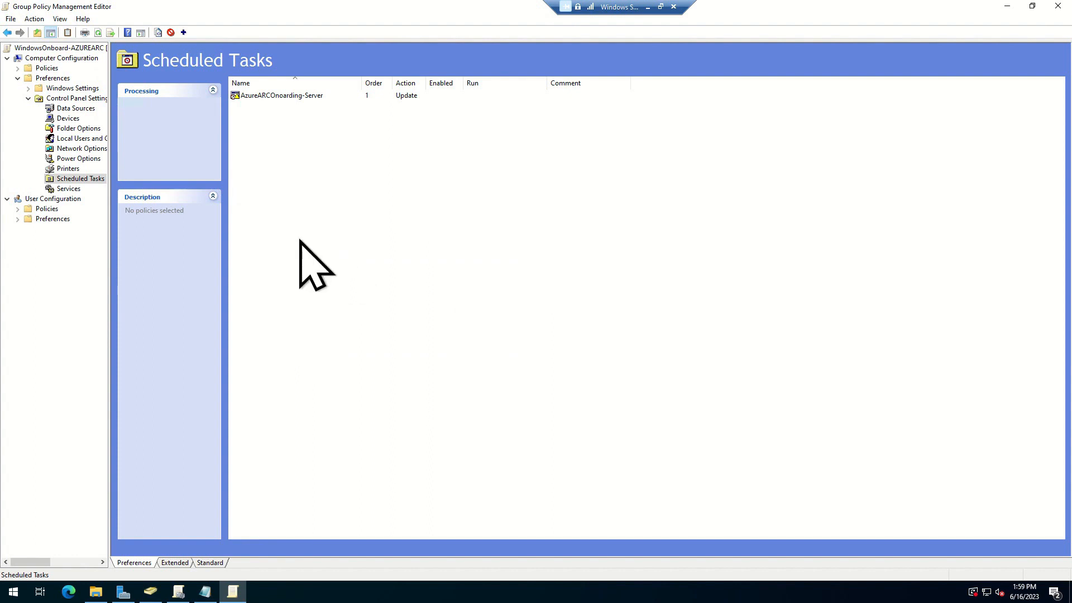
- In Group Policy Management, link the existing WindowsOnboard-AZUREARC GPO to the ARC-OnboardedServers organizational unit
click(180, 593)
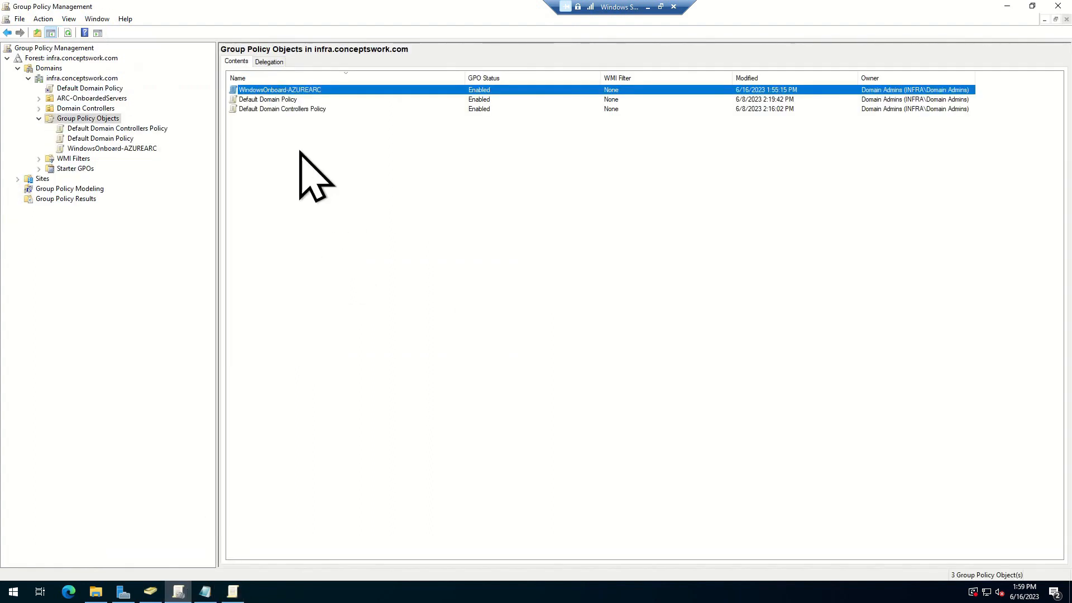
click(85, 99)
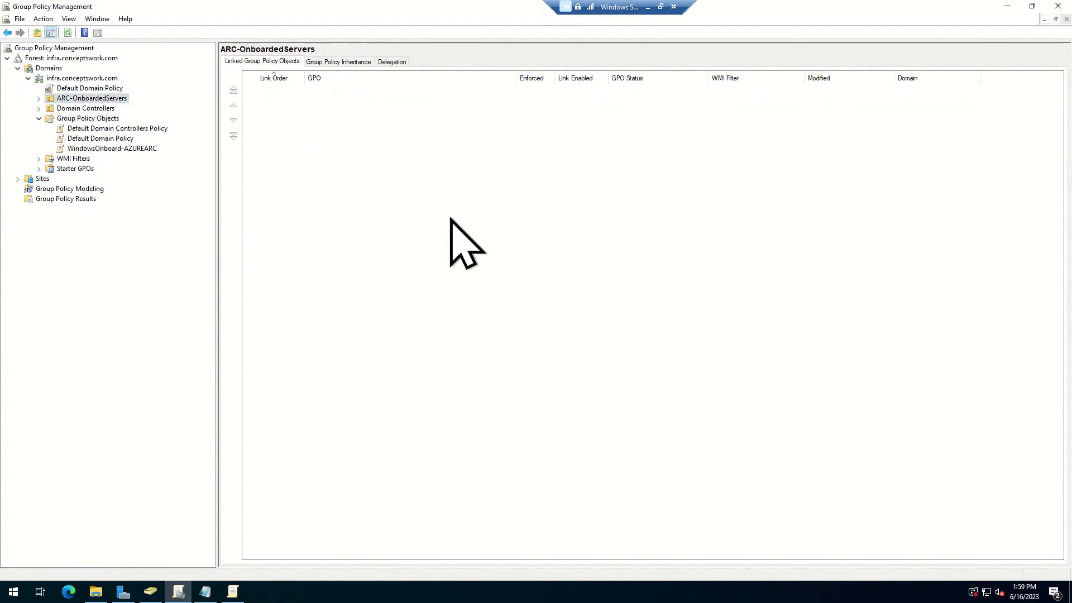
right_click(73, 98)
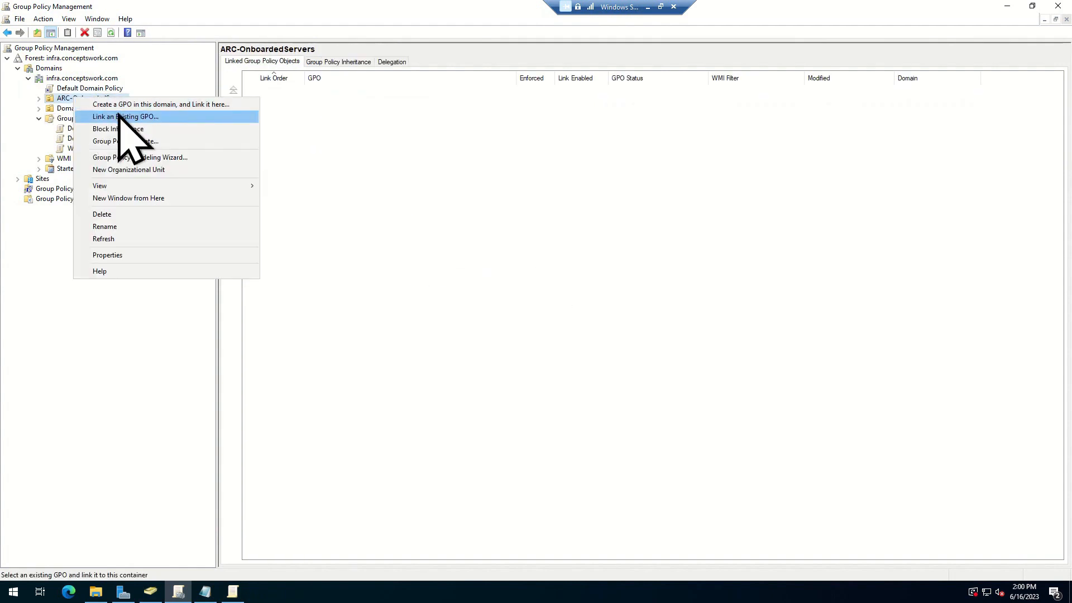
click(118, 117)
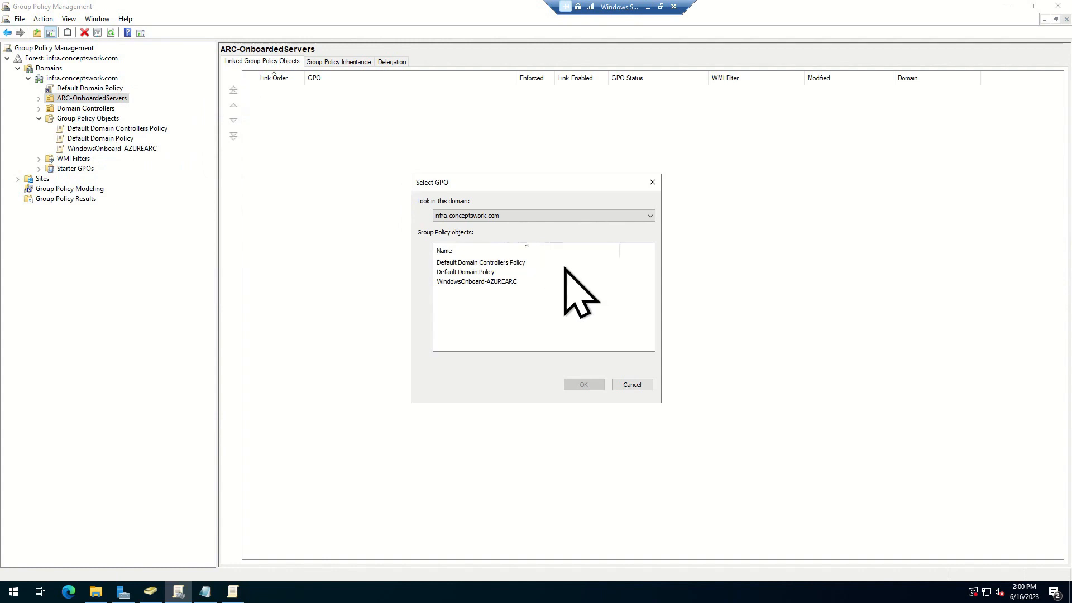
click(503, 282)
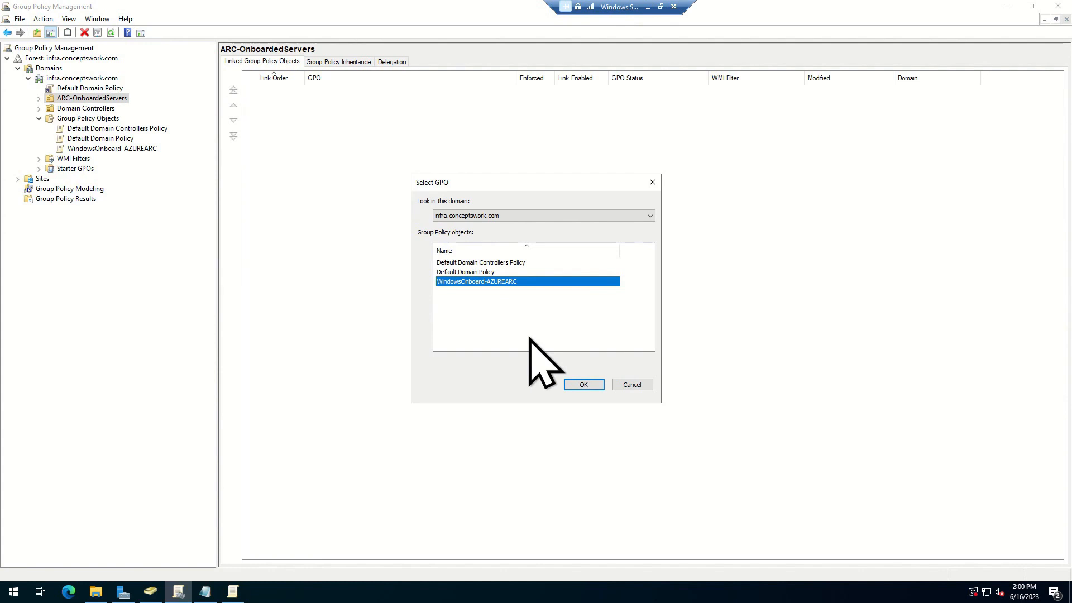
click(583, 384)
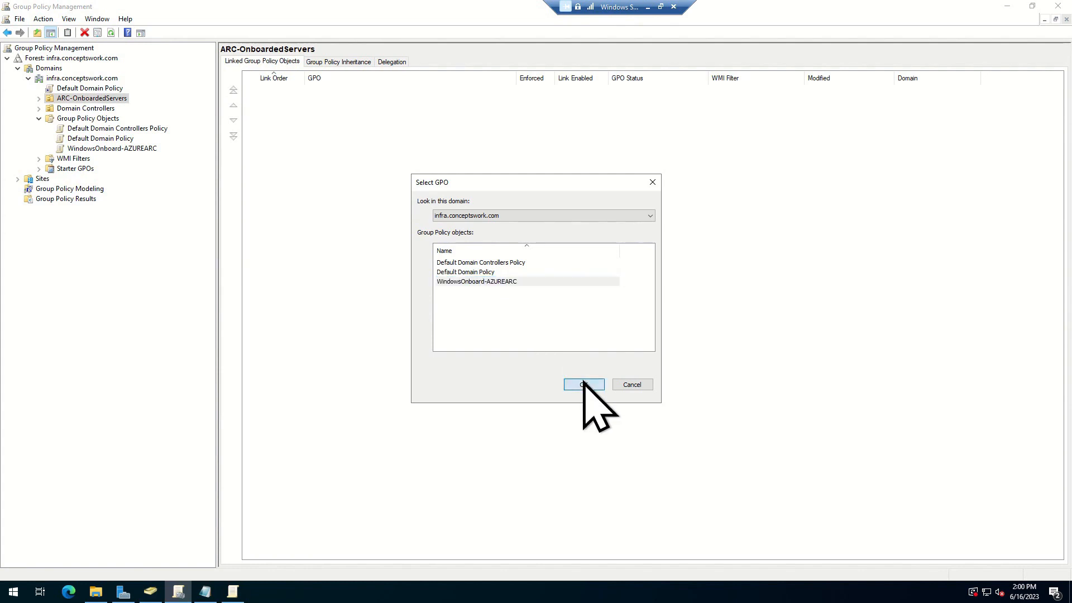
click(583, 381)
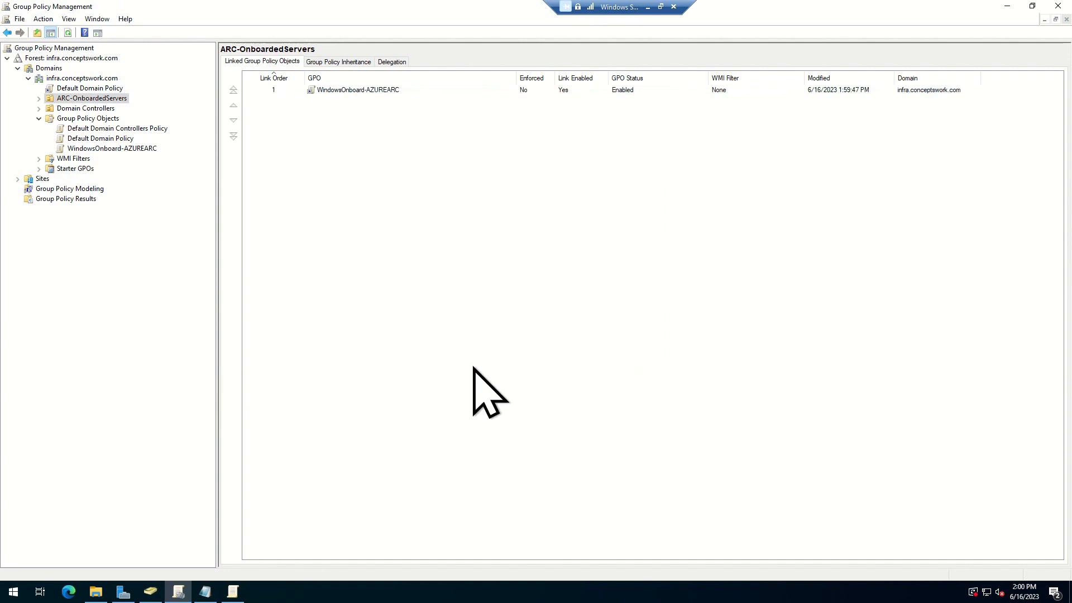
- Refresh Group Policy on the domain controller by running gpupdate
key(super+r)
text(gpupda)
key(Down)
key(Return)
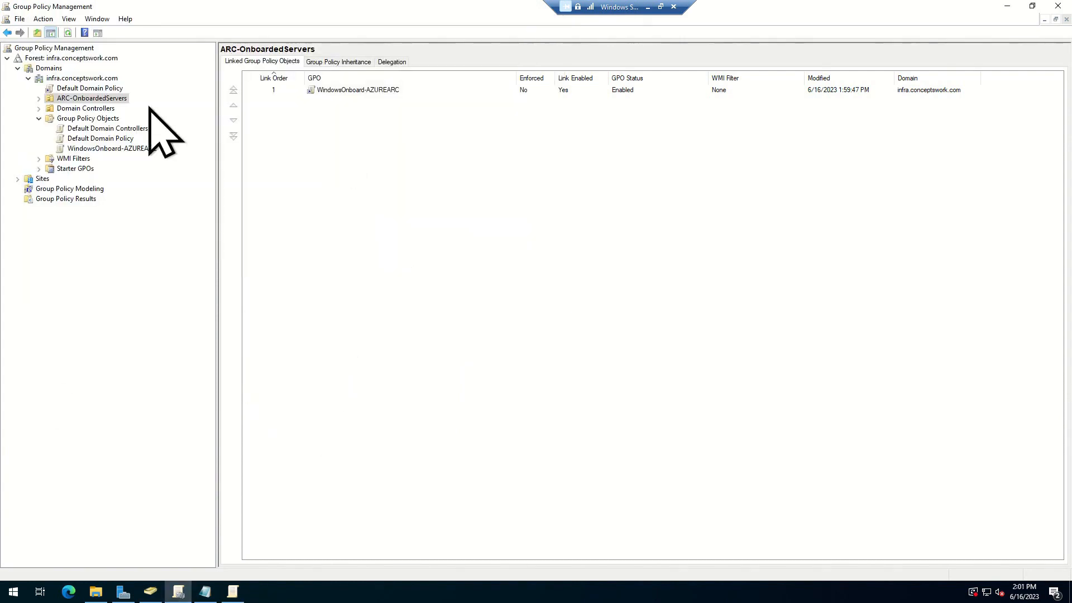
- In Active Directory Users and Computers, move EXCHANGE and ITSMTOOL from Computers to ARC-OnboardedServers and open that organizational unit
click(150, 591)
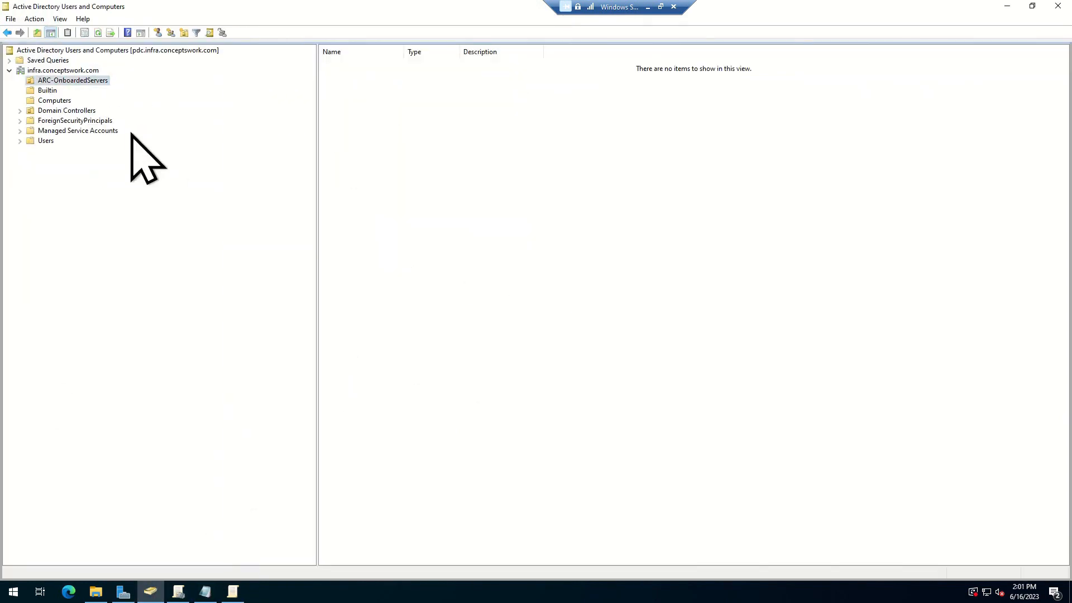
click(56, 101)
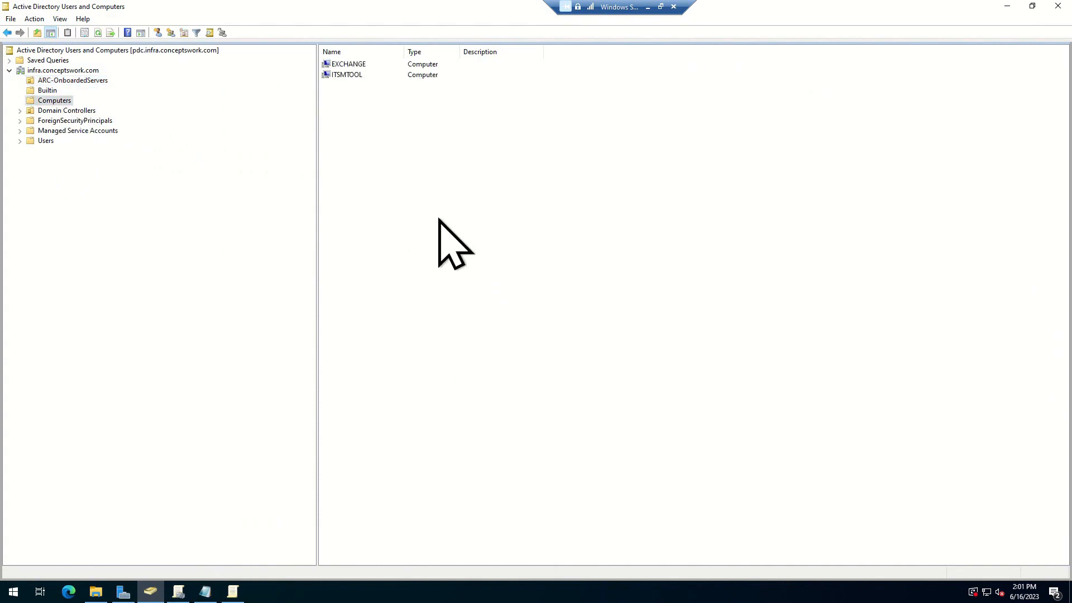
key(ctrl+a)
drag(378, 79, 92, 84)
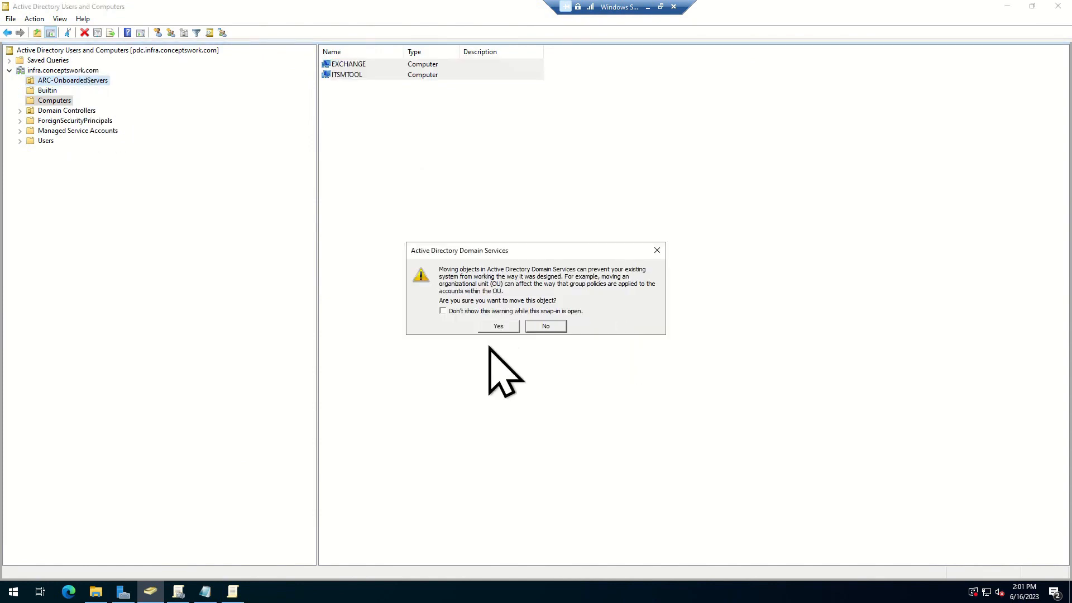
click(489, 312)
click(489, 324)
click(56, 81)
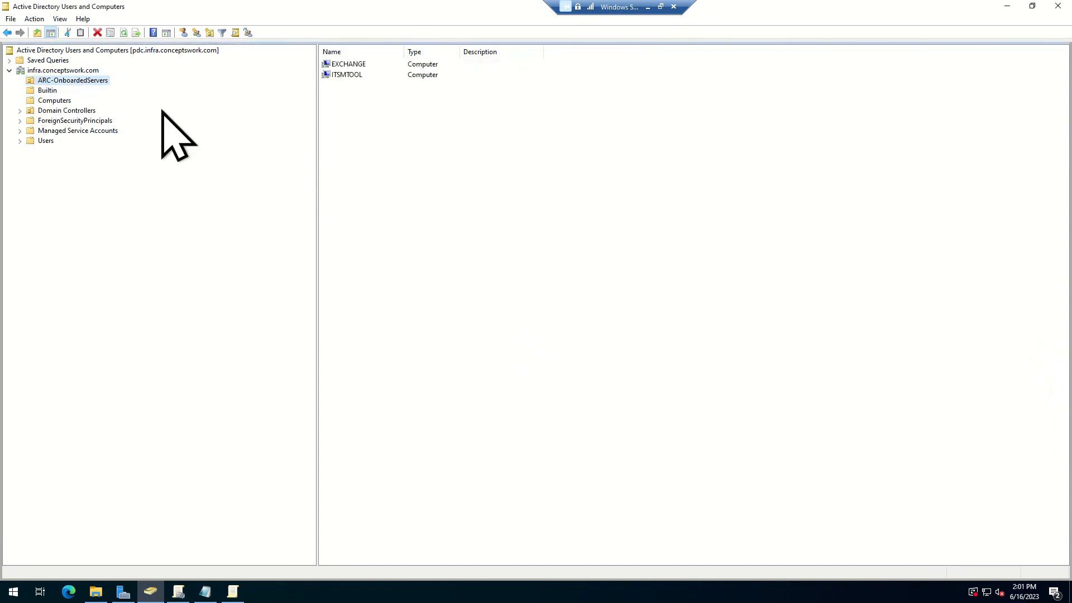
click(389, 175)
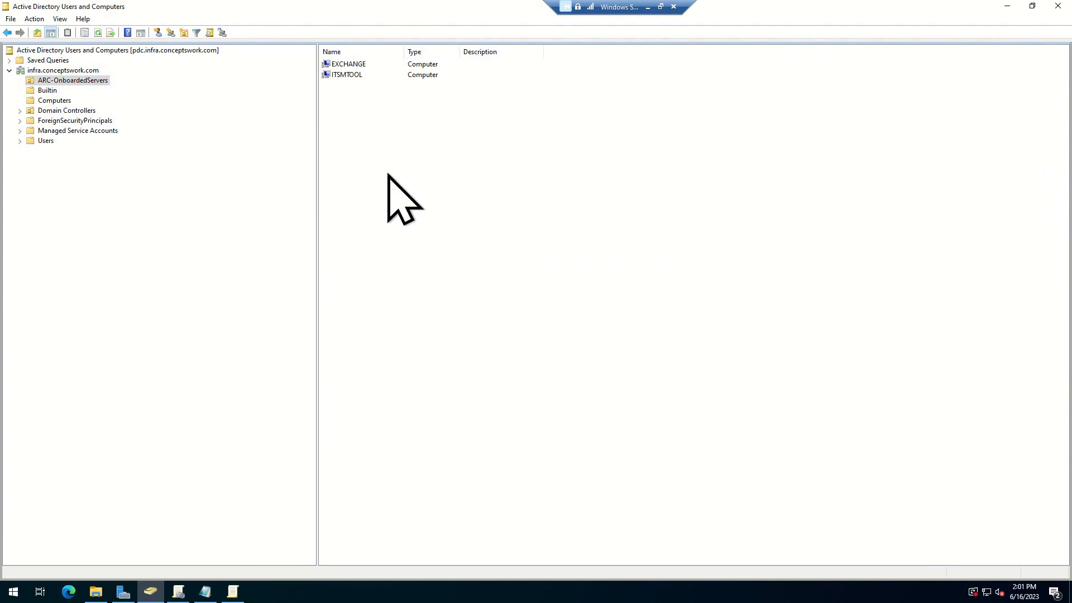
- Run gpupdate again on the domain controller with the computers in their new organizational unit
key(super+r)
key(Return)
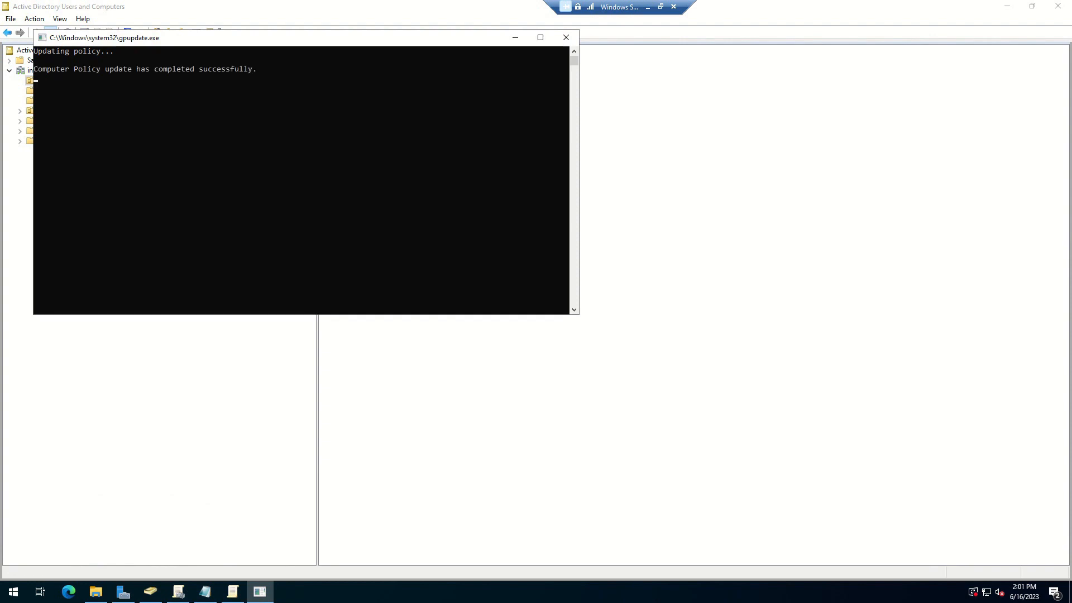
click(296, 98)
click(310, 105)
key(Return)
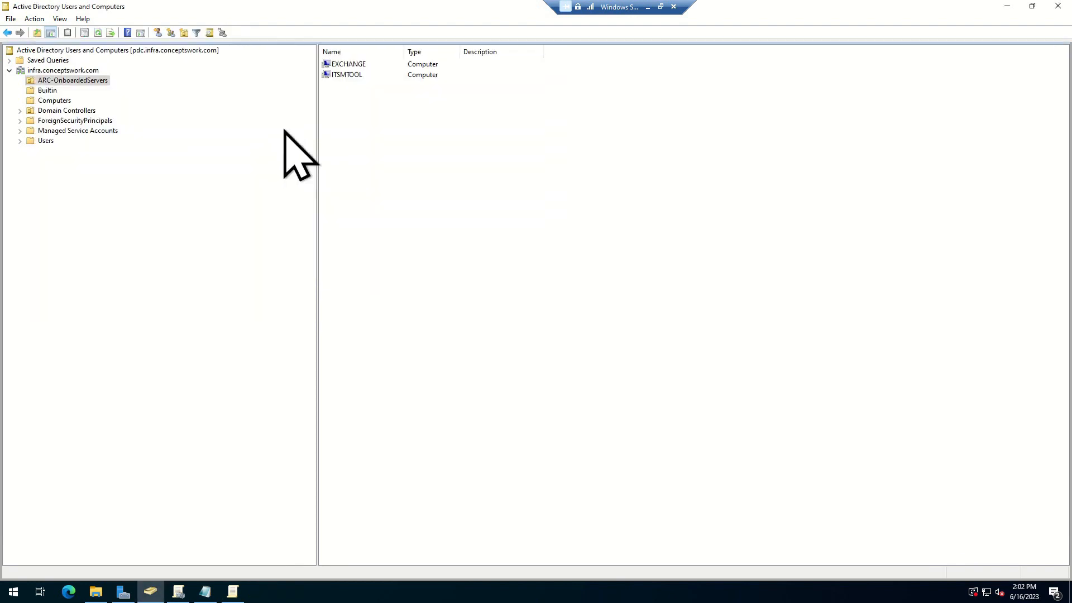
- Switch to the ITSMTOOL server's Command Prompt and clear the earlier output with cls
click(284, 414)
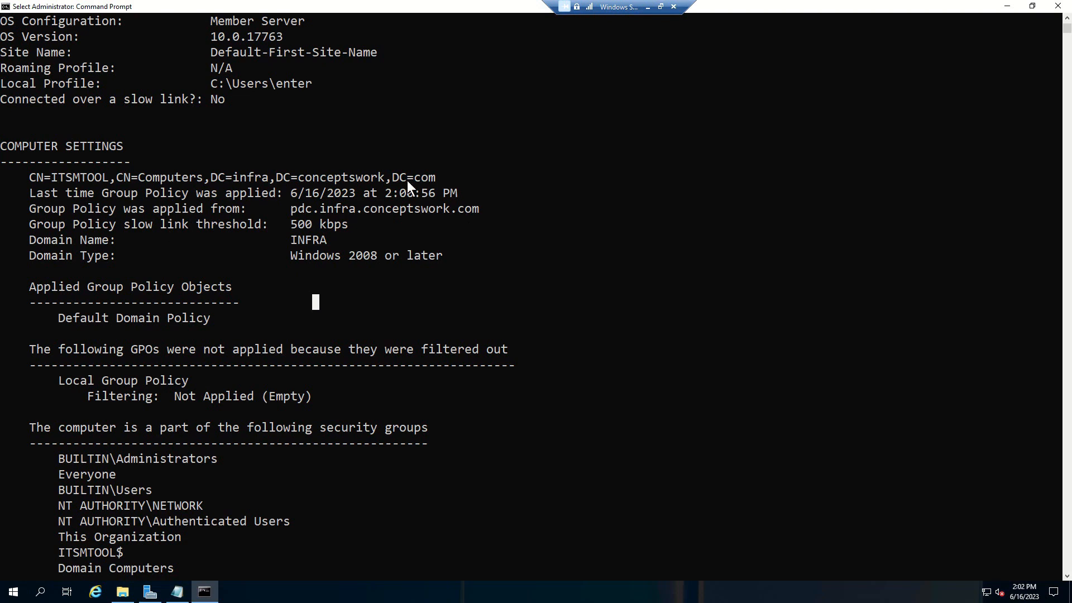
click(699, 375)
key(Escape)
text(cls)
key(Return)
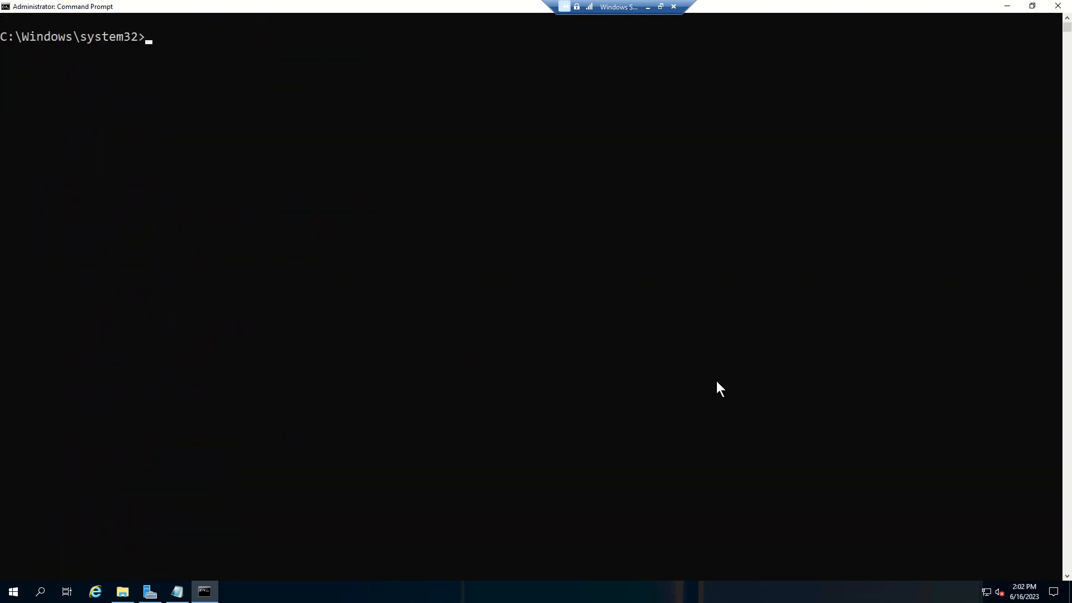
- Run gpresult /v and examine the computer's organizational unit and its applied Group Policy Objects
text(gpreu)
key(BackSpace)
text(sult /v)
key(Return)
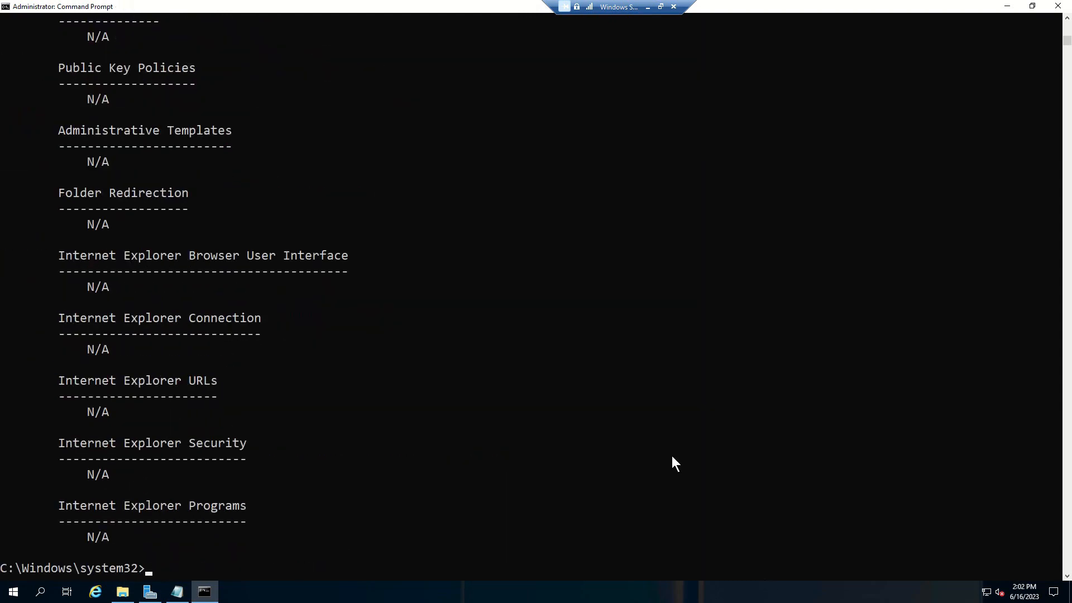
click(233, 377)
scroll(234, 375, up, 20)
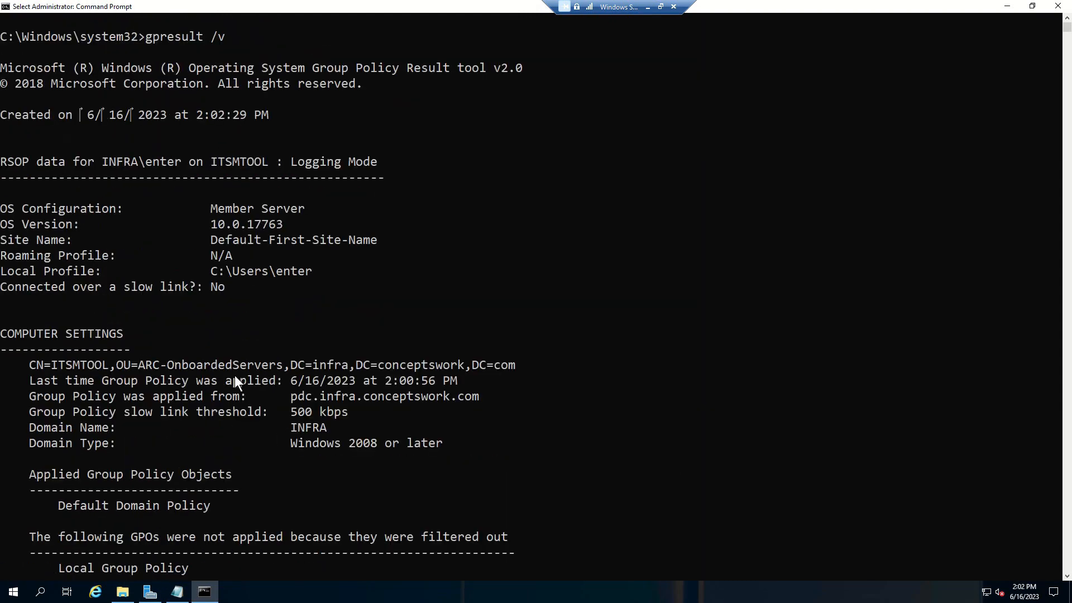
scroll(311, 337, down, 3)
drag(62, 307, 269, 279)
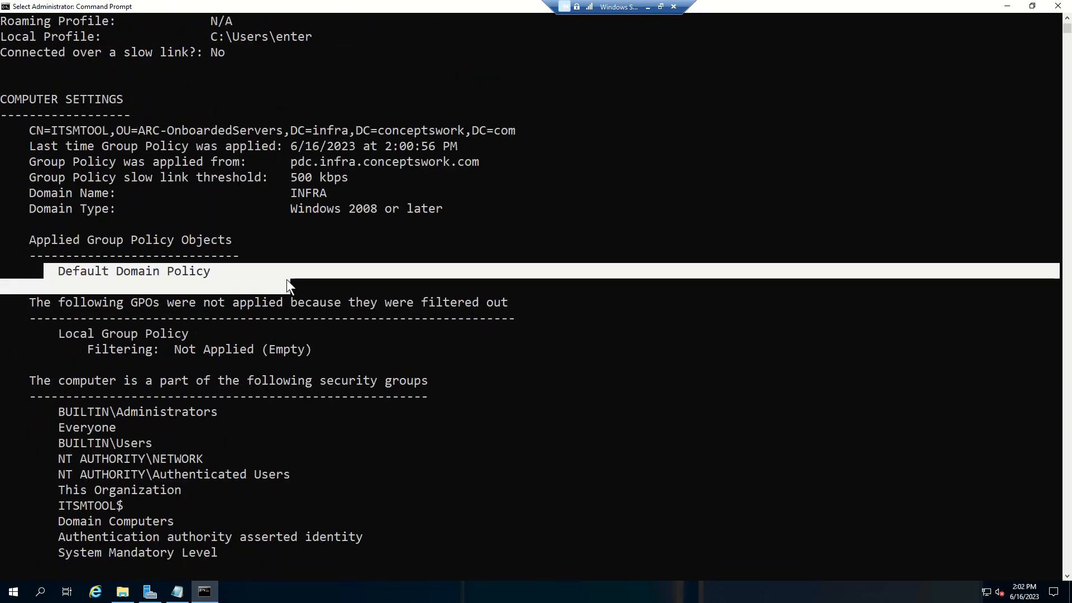
- Check which server the session is on with the hostname command
text(hostna,e)
key(Return)
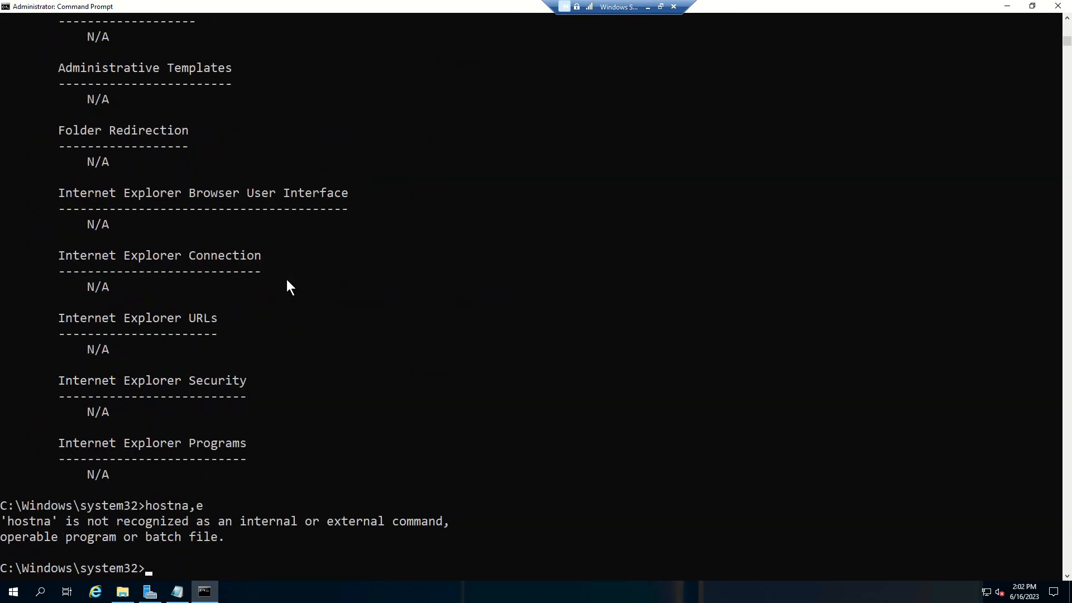
text(hostname)
key(Return)
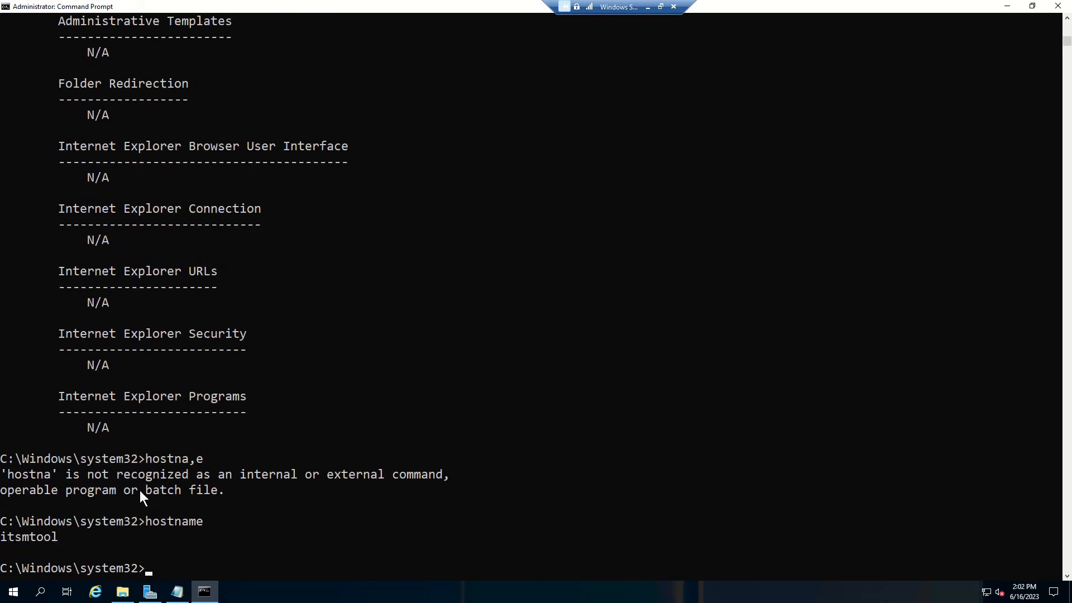
drag(6, 547, 72, 511)
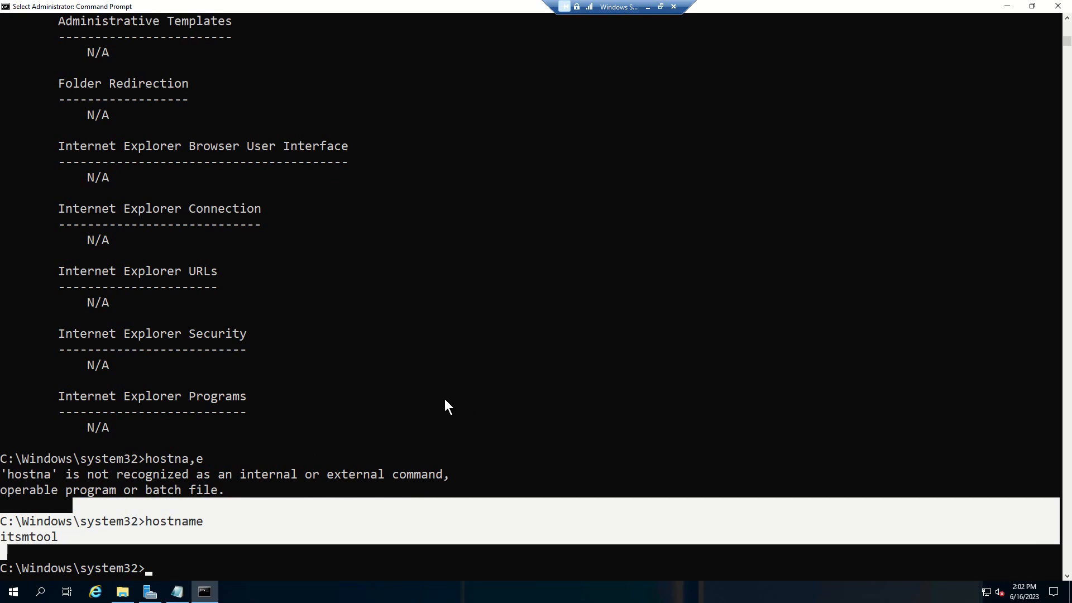
- Clear the Command Prompt output and run hostname once more
text(cls)
key(Return)
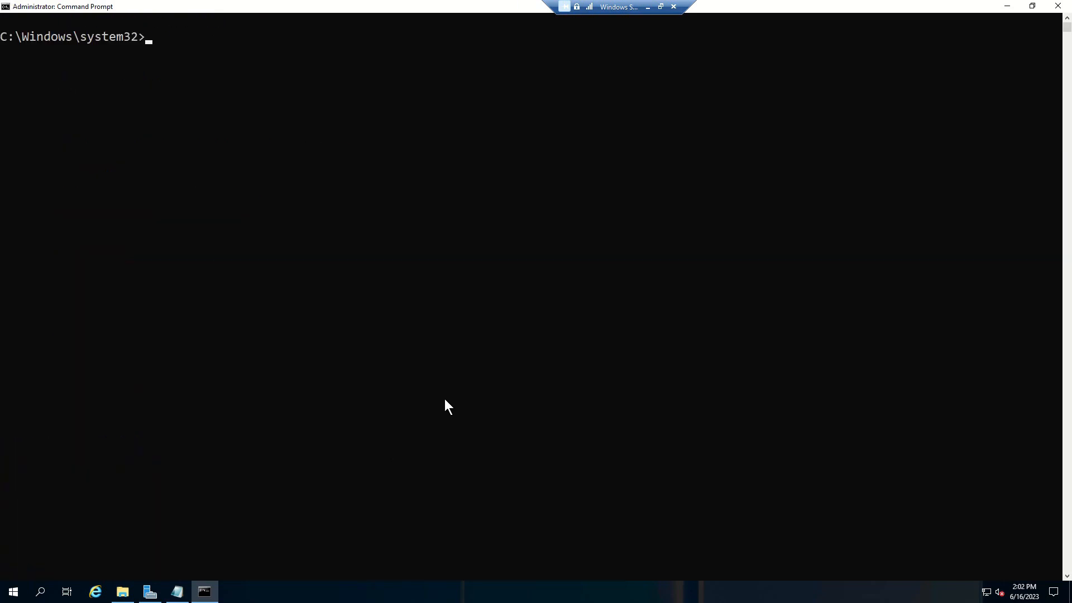
text(hostname)
key(Return)
text(ITSM)
key(BackSpace)
key(BackSpace)
key(BackSpace)
key(BackSpace)
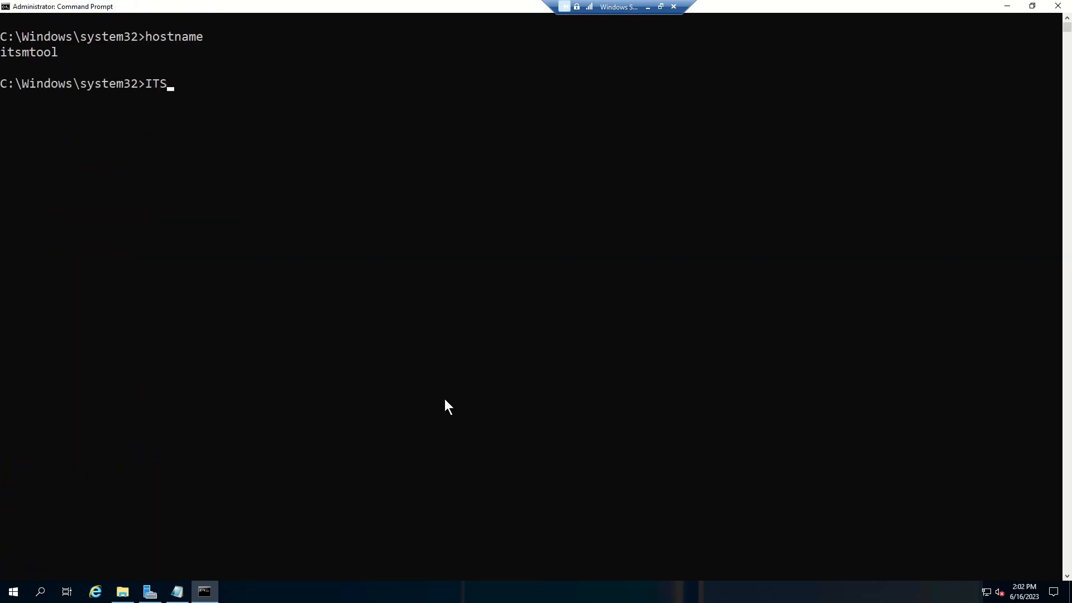
- Force a Group Policy update on the ITSMTOOL server with gpupdate /force
text(gpupdate /force)
key(Return)
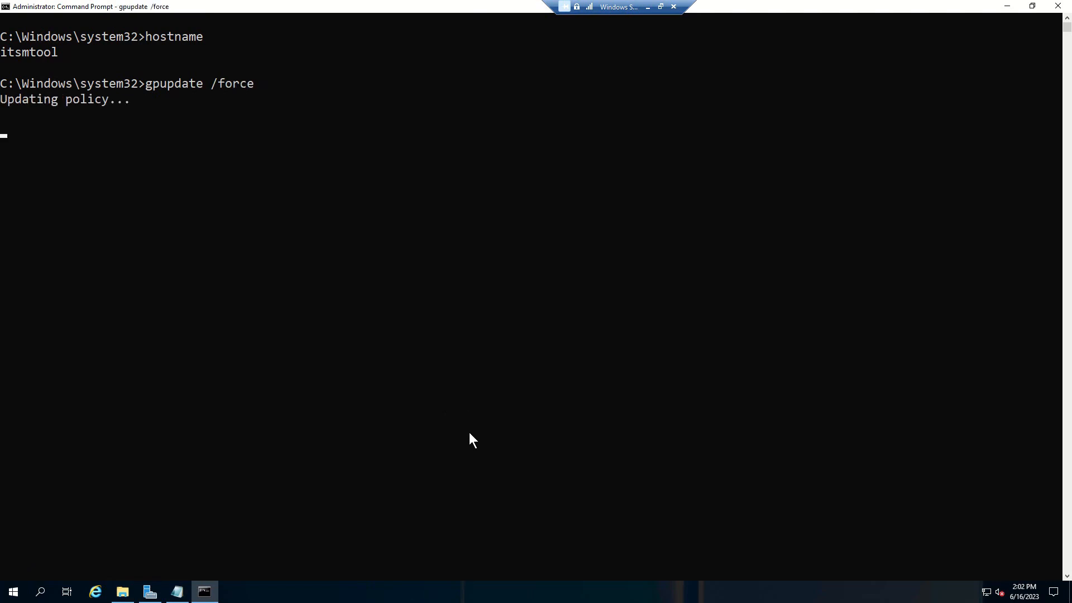
click(367, 304)
right_click(366, 302)
click(209, 188)
right_click(209, 188)
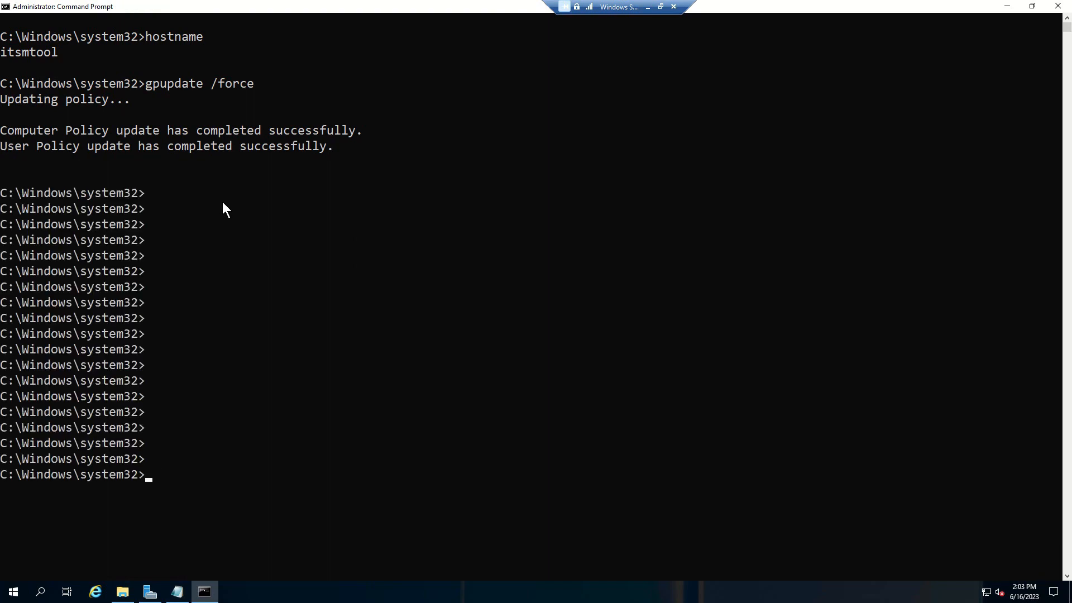
- Clear the Command Prompt and run gpresult /v to check ITSMTOOL's applied Group Policy Objects for WindowsOnboard-AZUREARC
text(cls)
key(Return)
text(g)
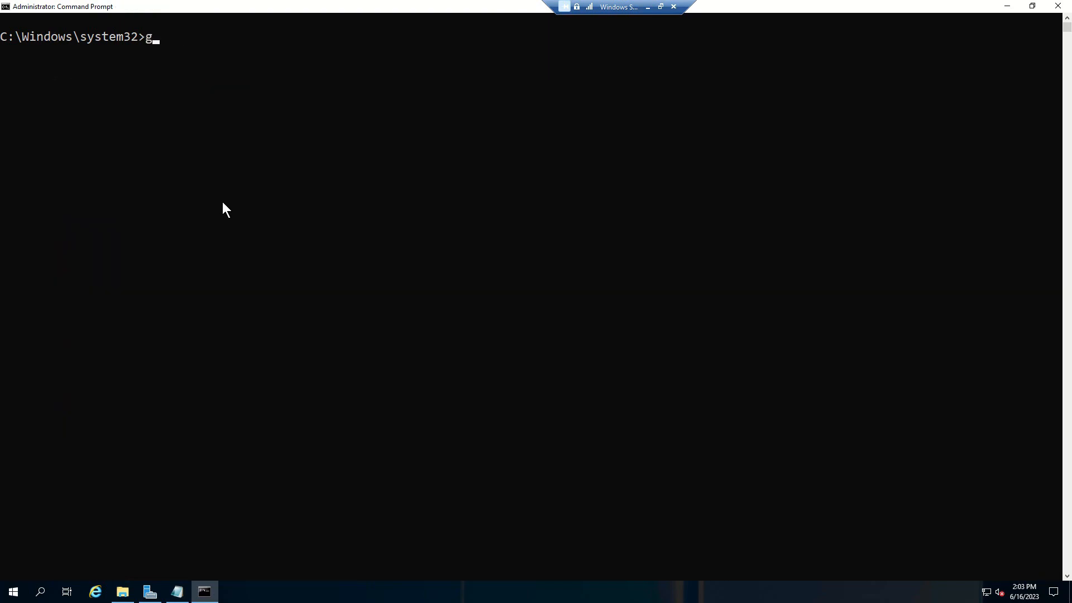
text(presult /v)
key(Return)
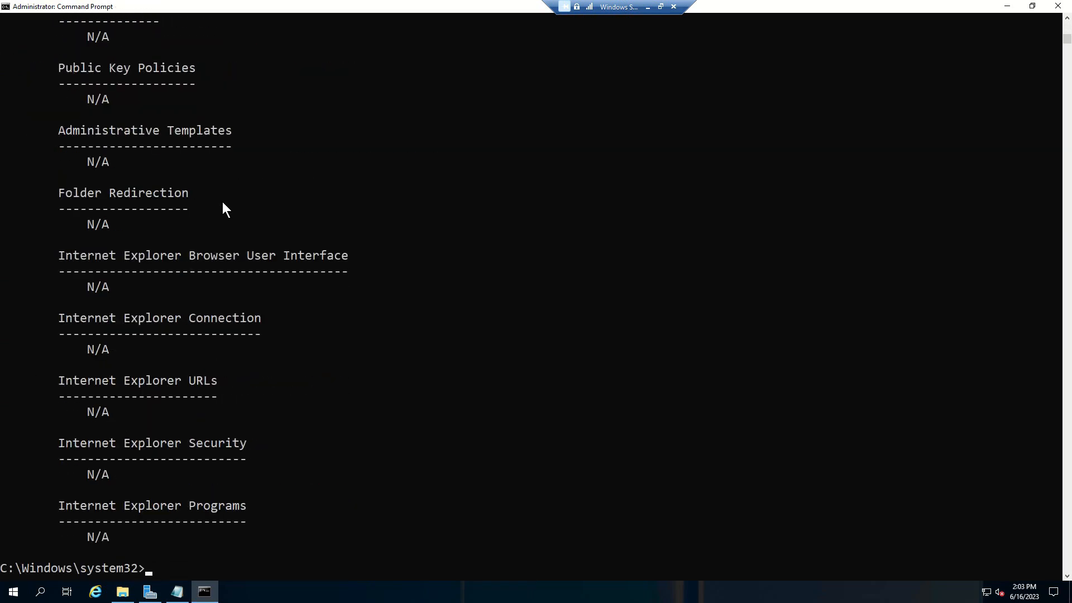
scroll(223, 202, up, 20)
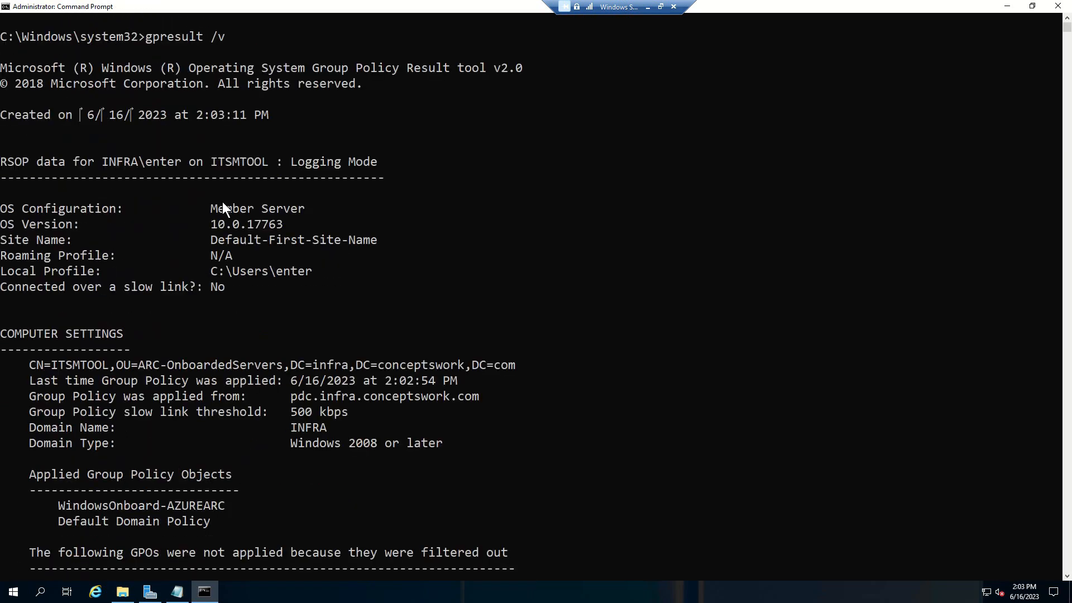
scroll(163, 382, down, 4)
drag(63, 311, 268, 323)
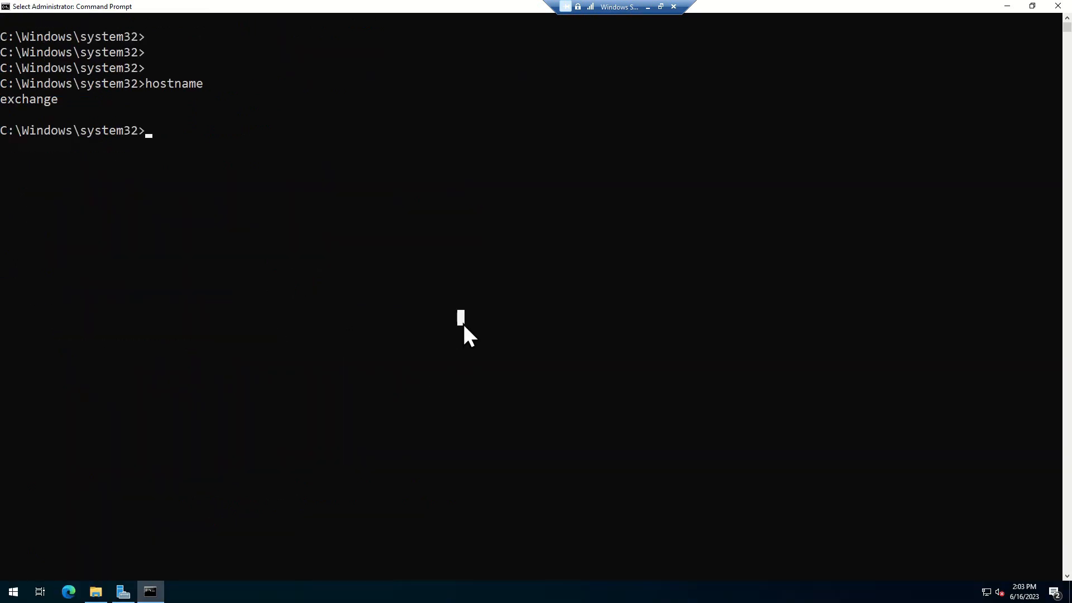
- Switch to the Exchange server's Command Prompt and force a Group Policy update with gpupdate /force
text(gpupdate /force)
key(Return)
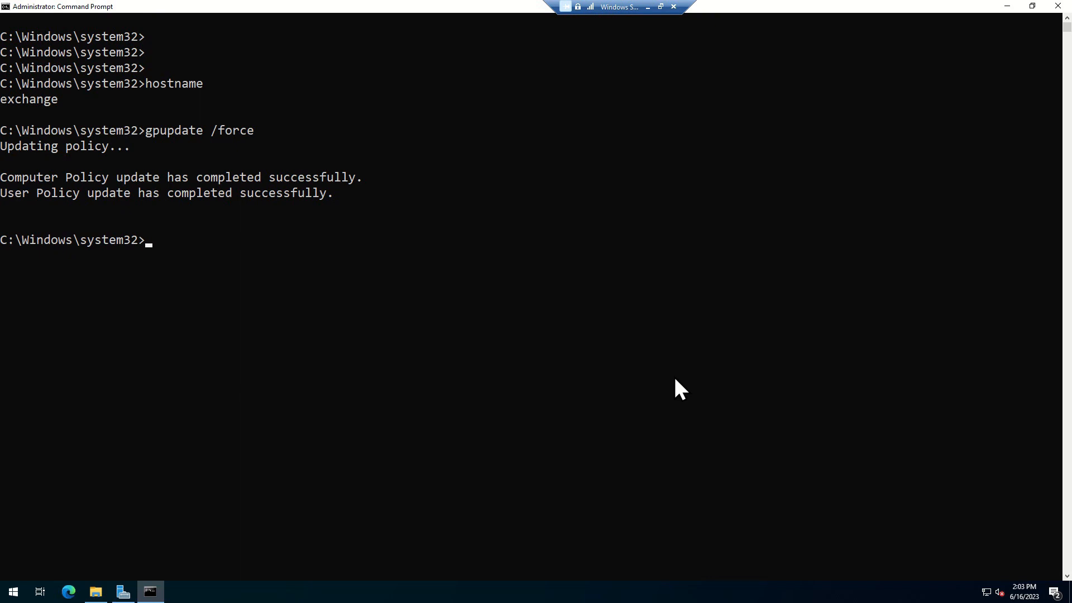
drag(21, 178, 348, 184)
drag(48, 191, 289, 194)
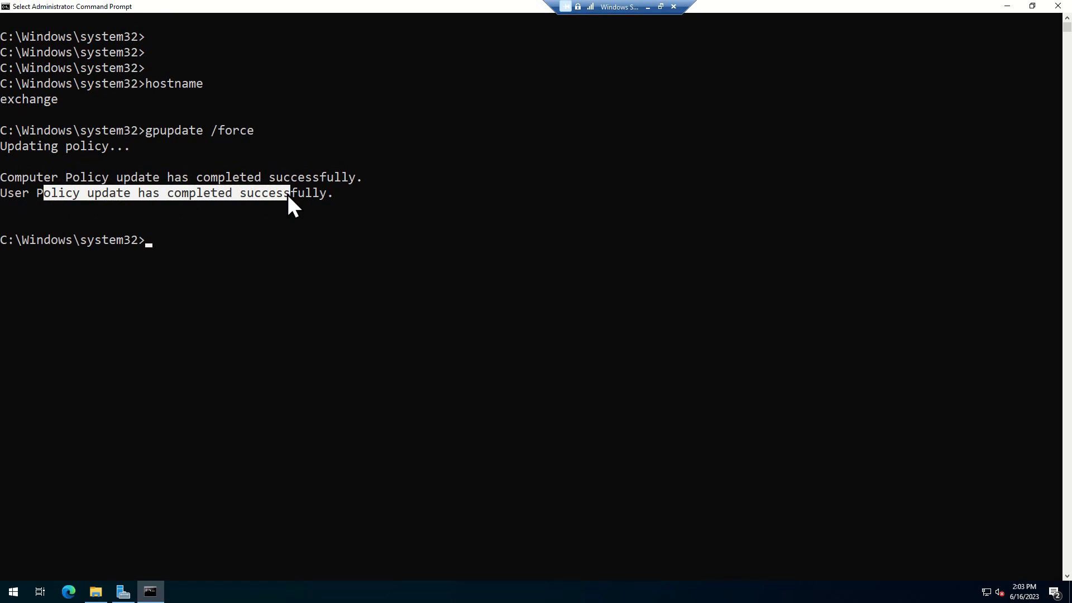
click(287, 304)
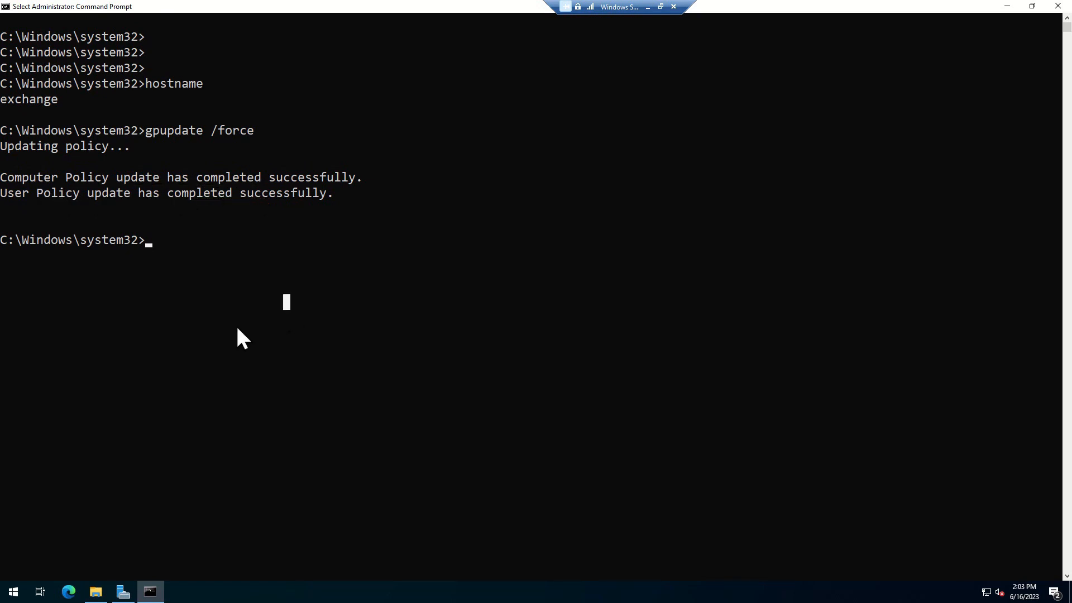
- Run gpresult /v on the Exchange server and examine its applied Group Policy Objects
text(gpresul)
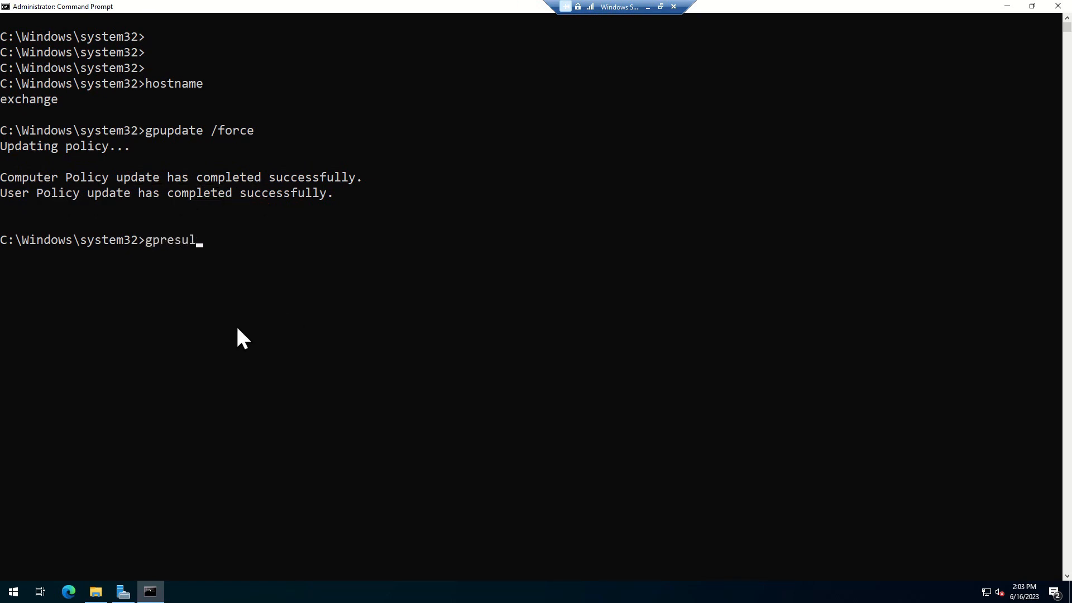
text(t /v)
key(Return)
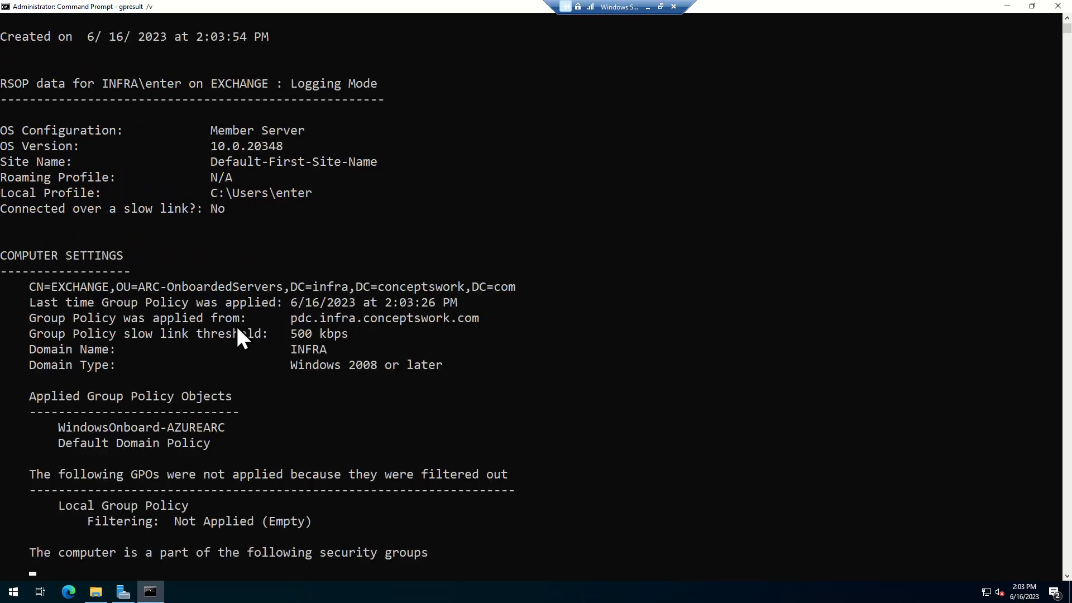
scroll(287, 342, up, 20)
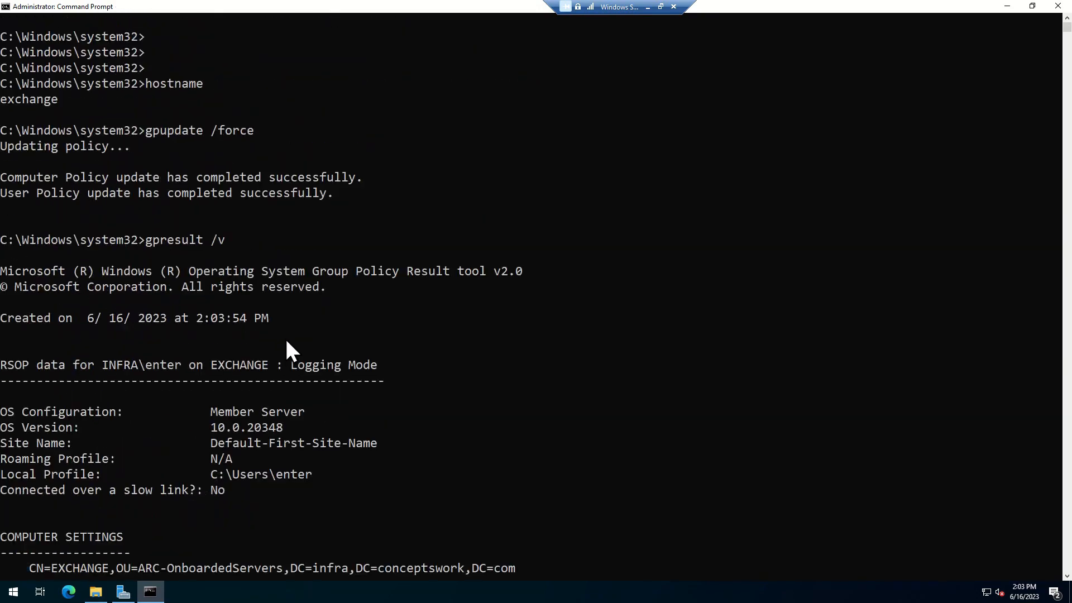
scroll(460, 311, down, 7)
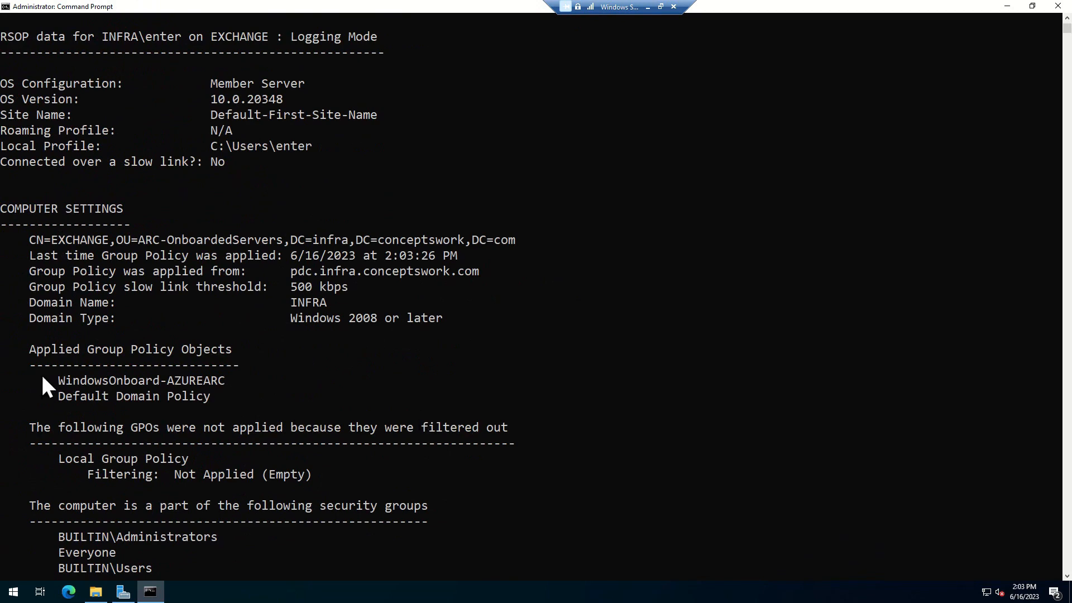
drag(42, 377, 344, 397)
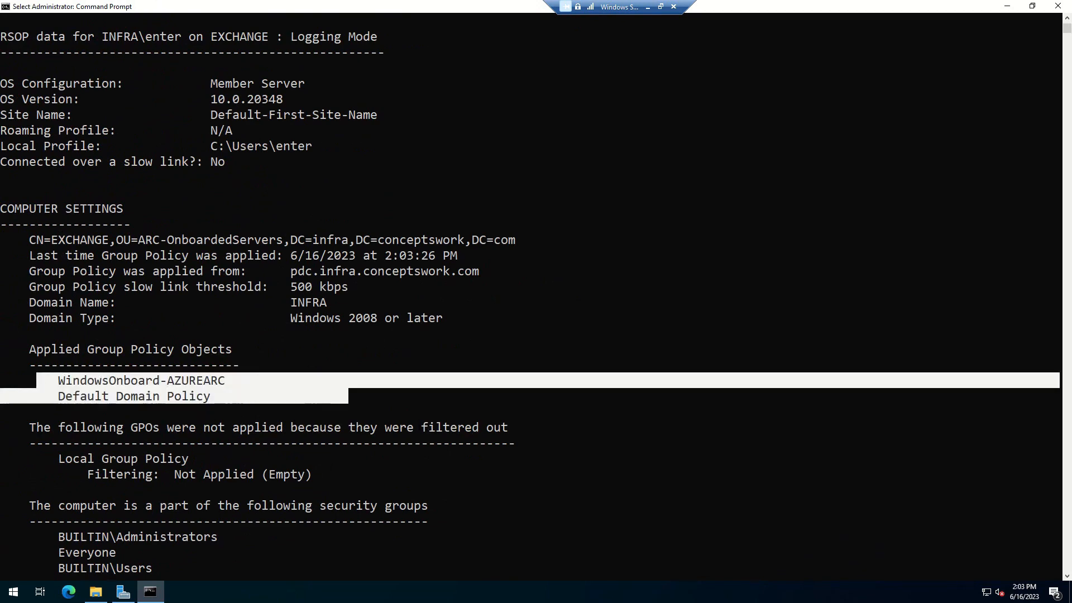
click(345, 373)
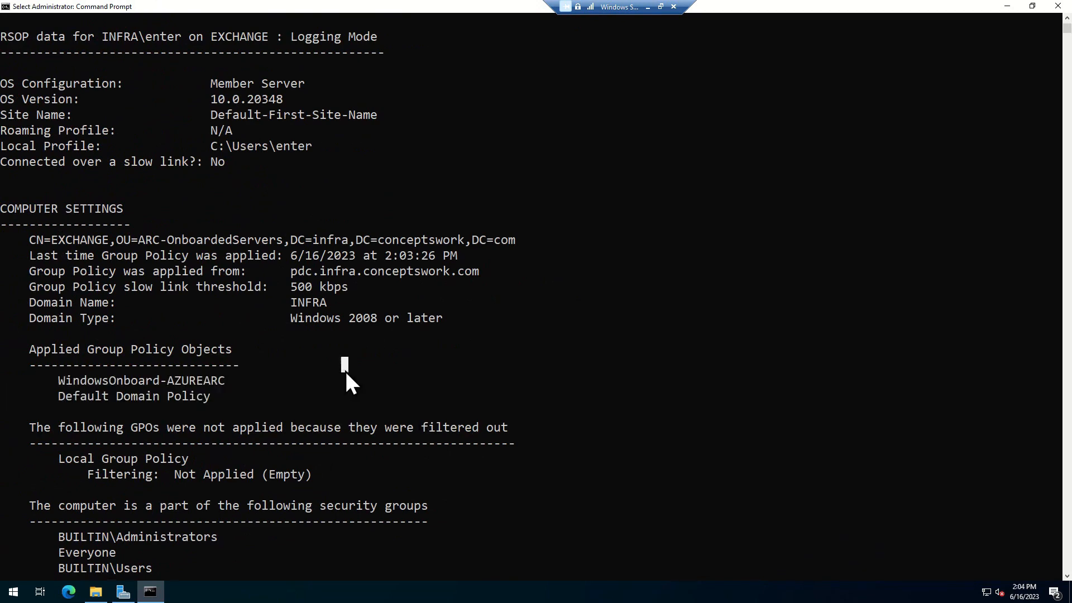
- Open Task Scheduler maximized on the Exchange server, show the Task Scheduler Library, and widen the Name column to read full task names
key(super)
text(task)
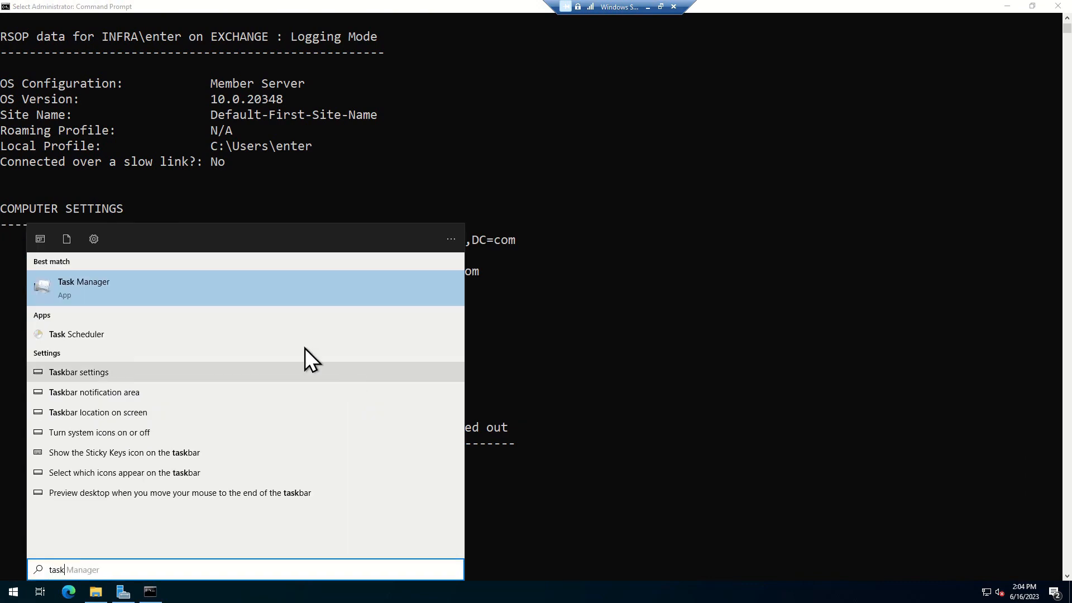
click(234, 335)
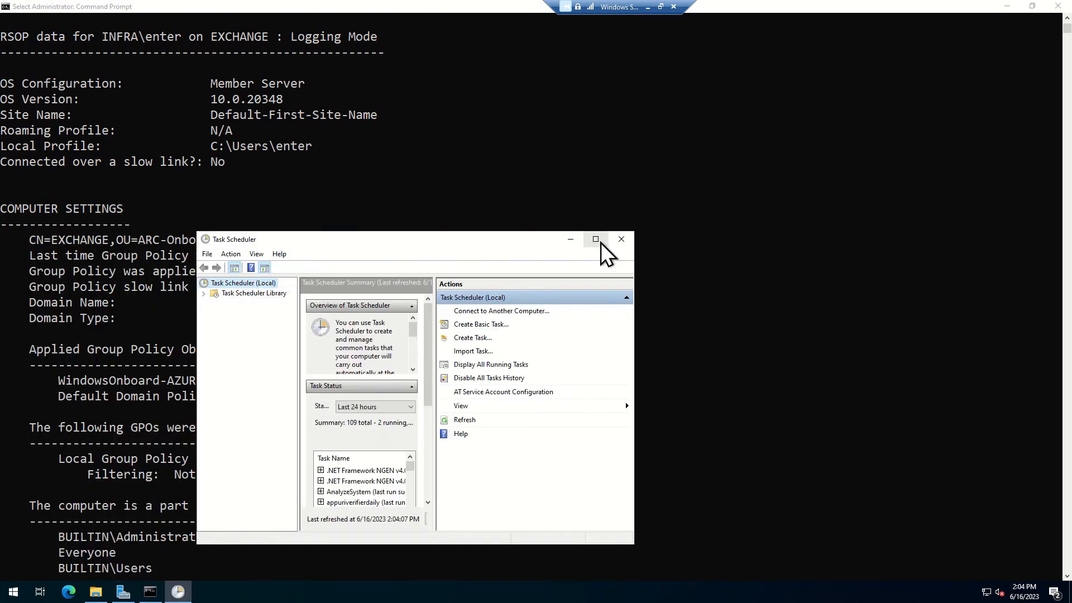
click(596, 240)
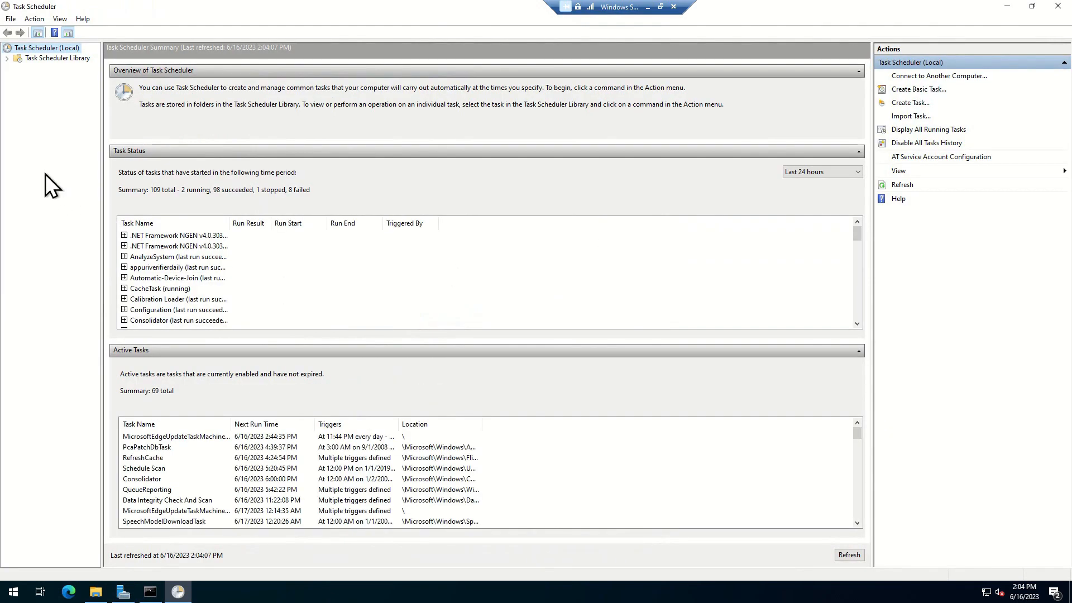
click(33, 62)
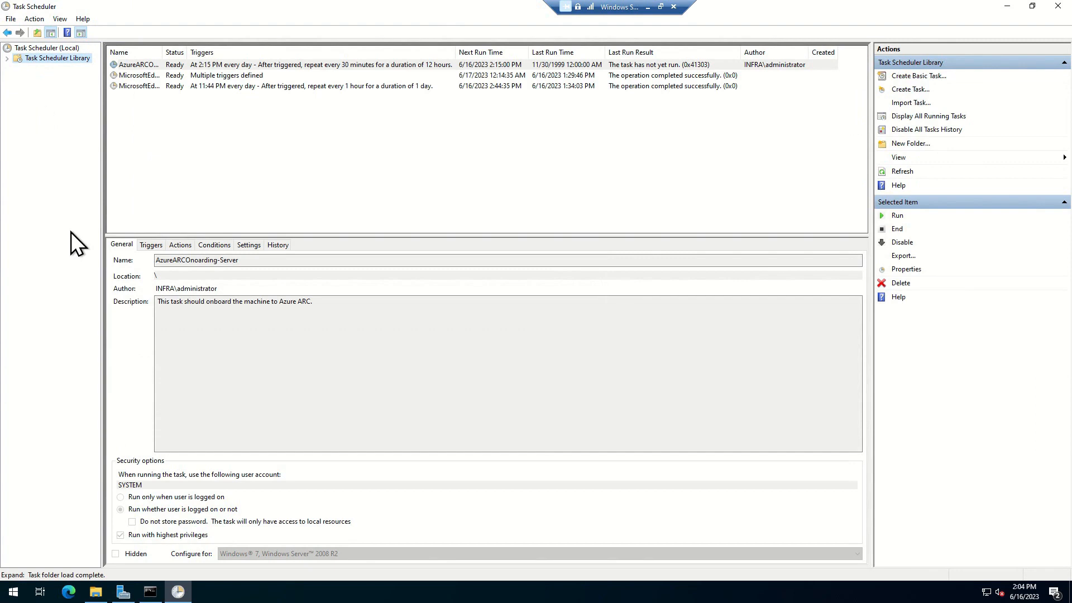
drag(162, 52, 312, 53)
click(219, 188)
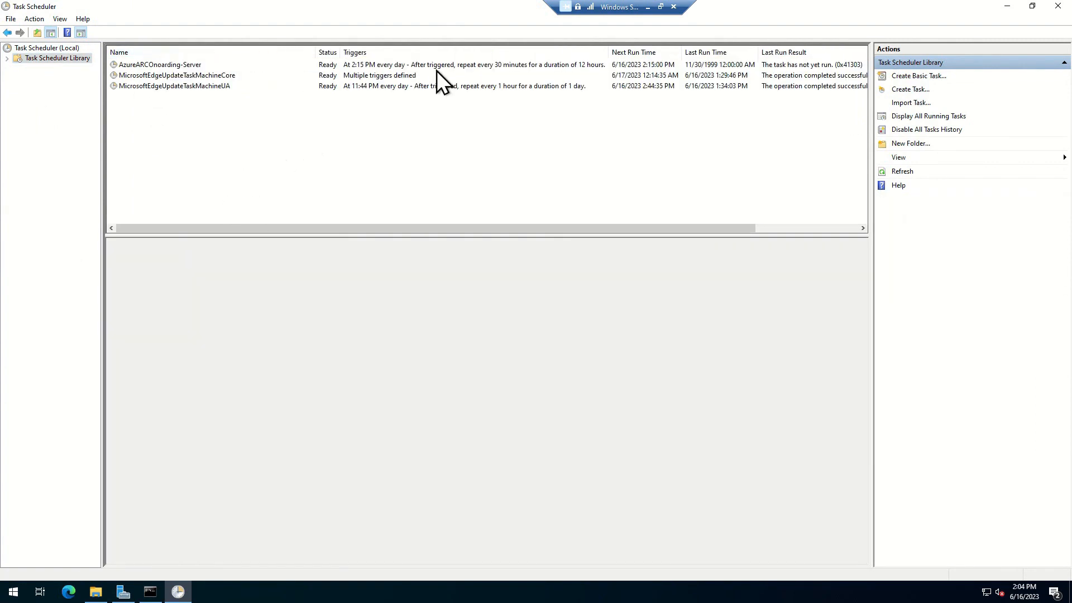
- Examine the AzureARCOnoarding-Server task's trigger schedule, conditions and action on the Exchange server
click(436, 66)
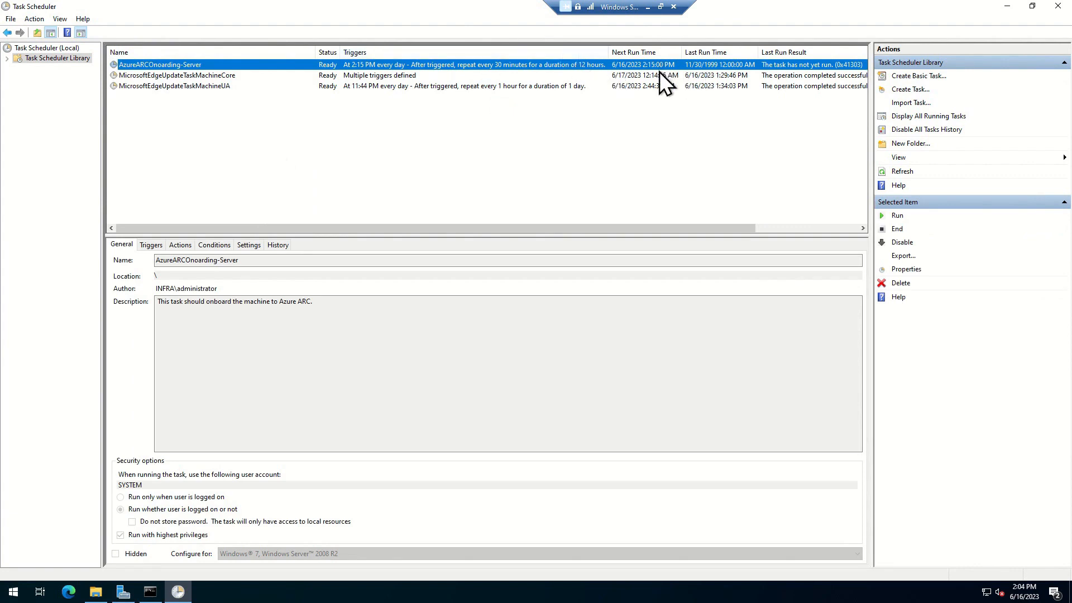
click(208, 247)
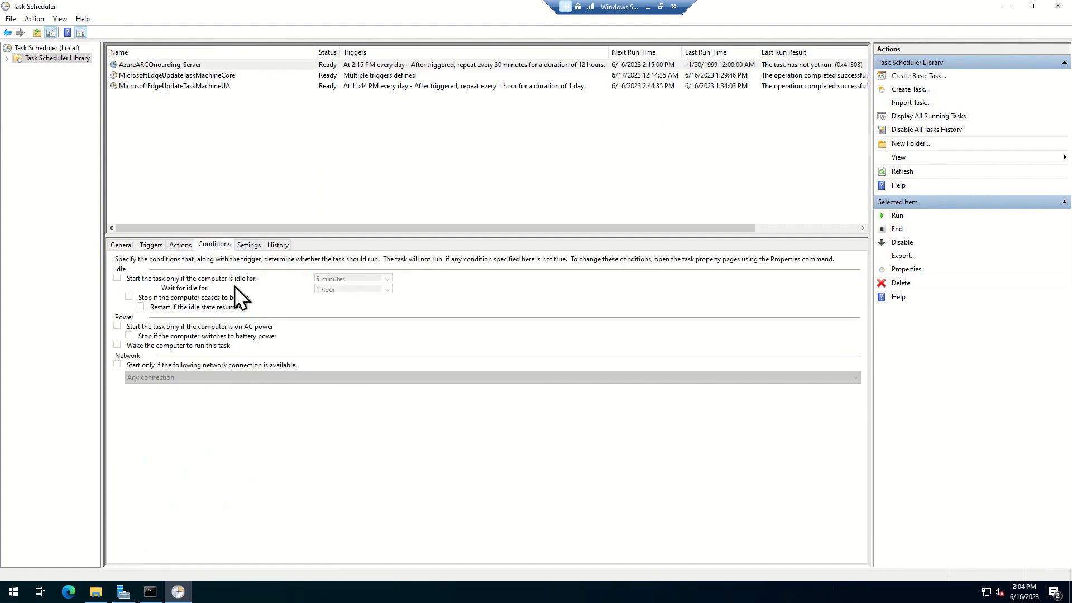
click(180, 247)
drag(415, 291, 568, 294)
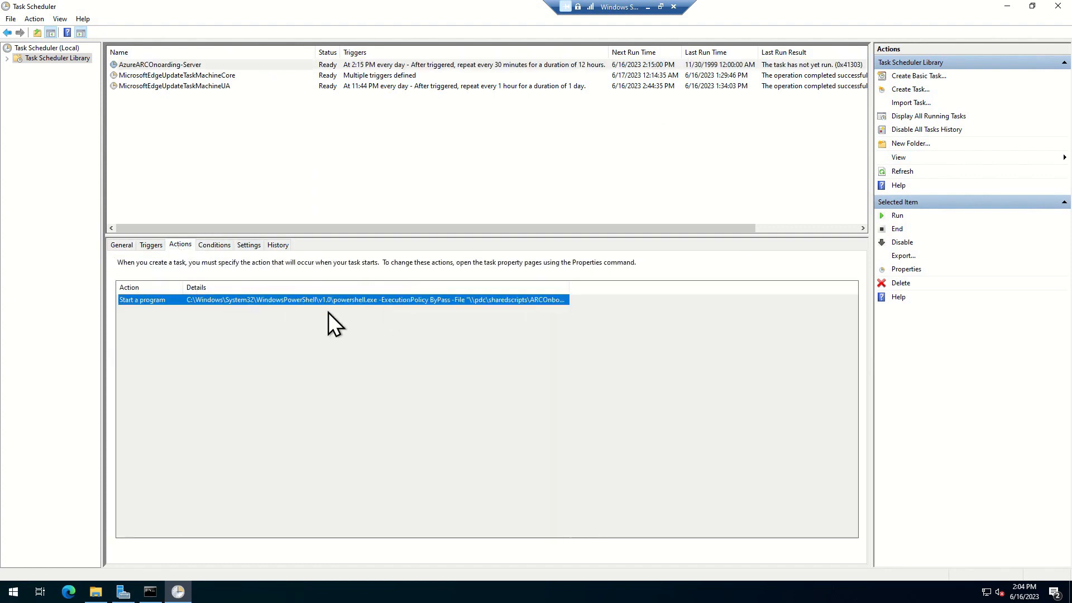
click(316, 425)
- Return to the Exchange server's Command Prompt, clear its output with cls, and run hostname
click(144, 593)
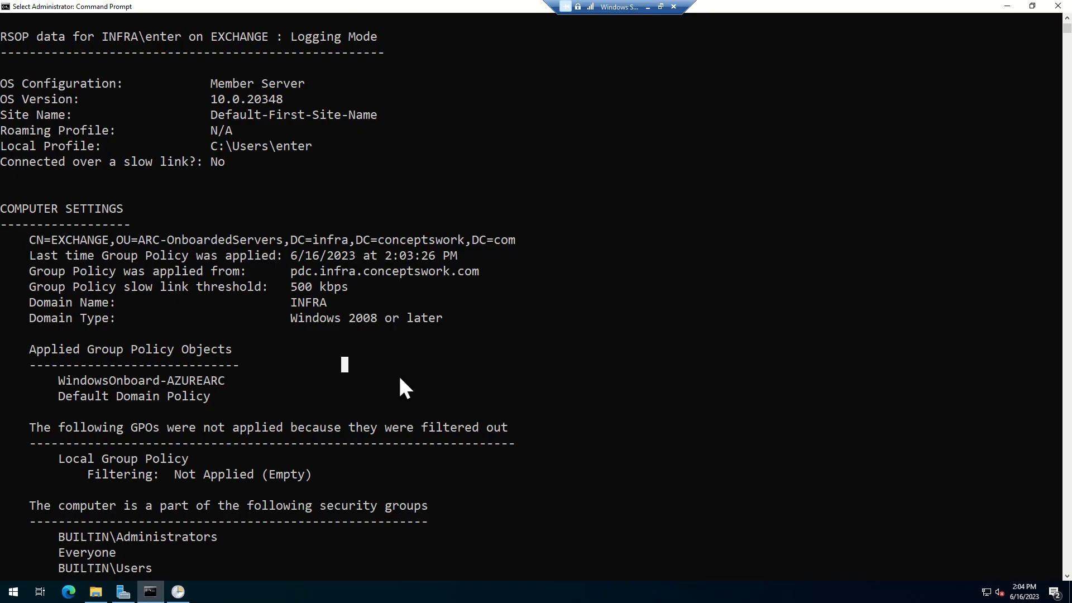
text(cls)
key(Return)
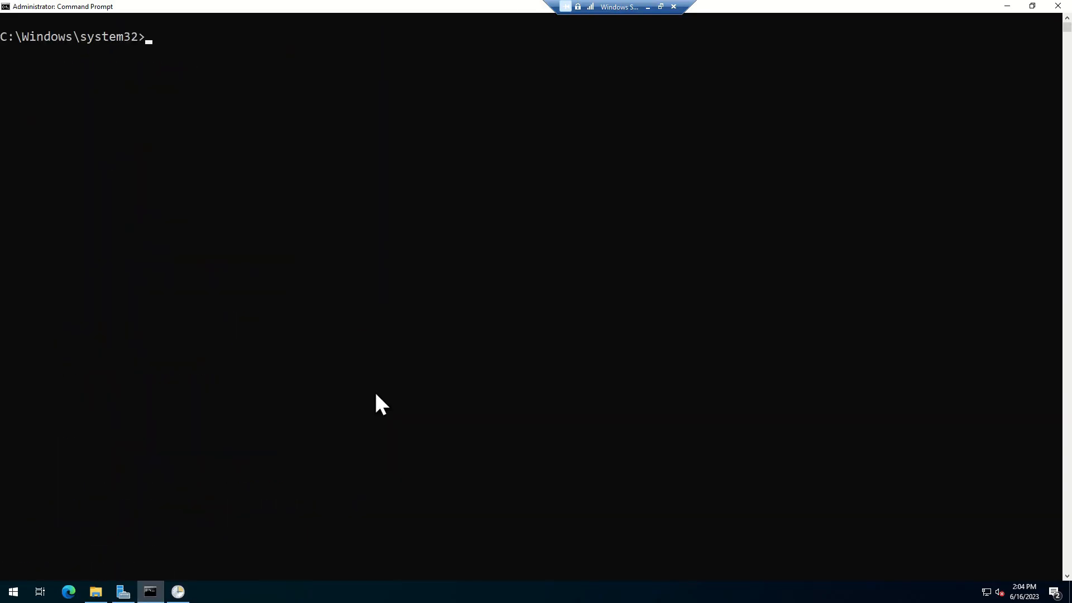
text(hostnma)
key(BackSpace)
key(BackSpace)
text(ame)
key(Return)
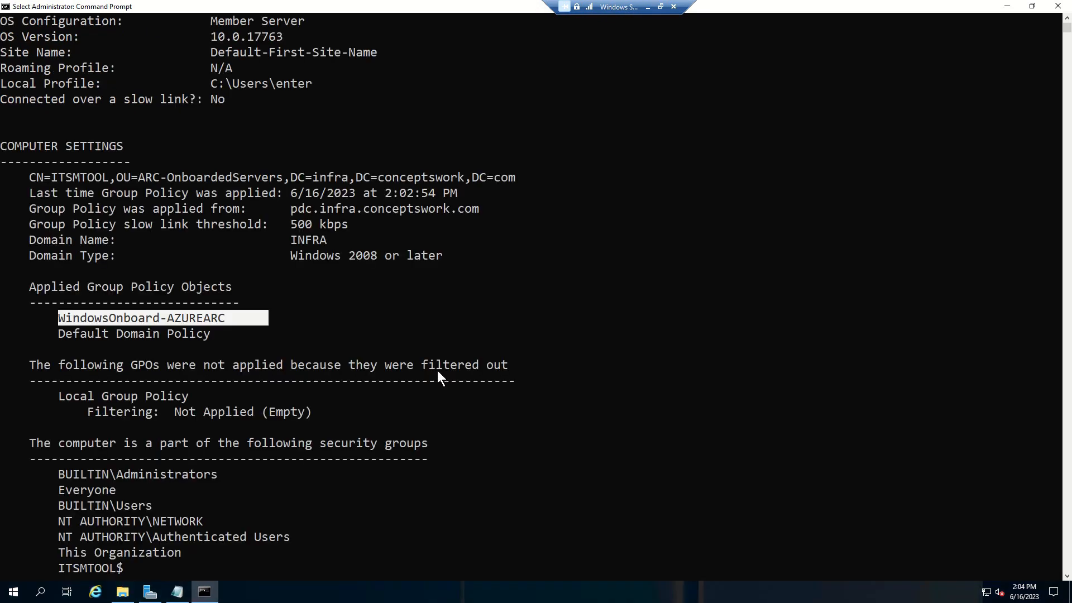
- Switch to the ITSMTOOL server's Command Prompt, clear the gpresult output with cls, and run hostname
click(438, 369)
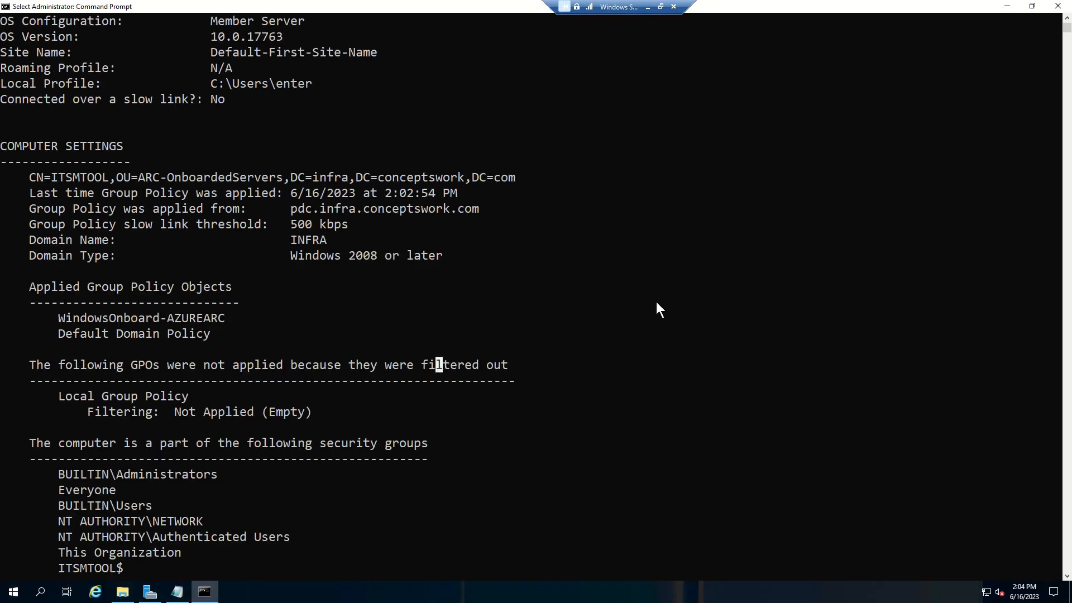
scroll(581, 290, up, 4)
click(484, 299)
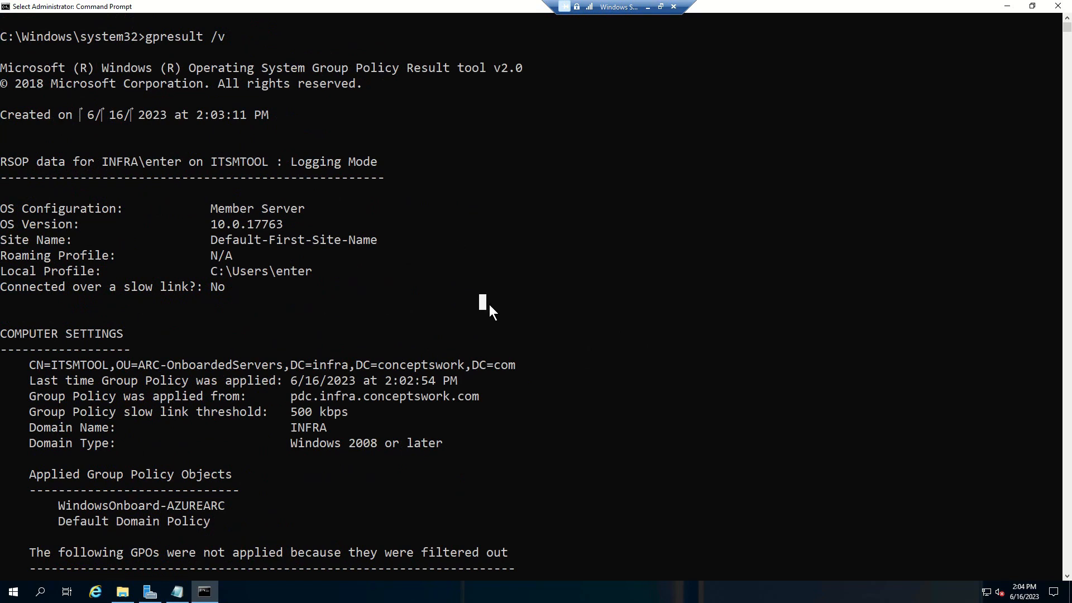
text(cla)
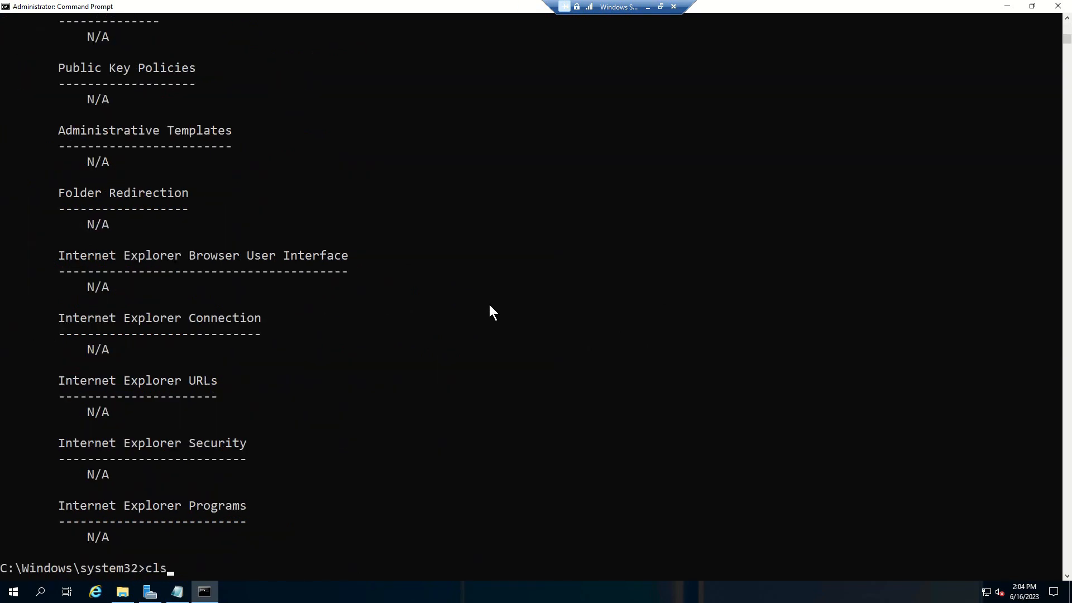
key(Return)
text(hostname)
key(Return)
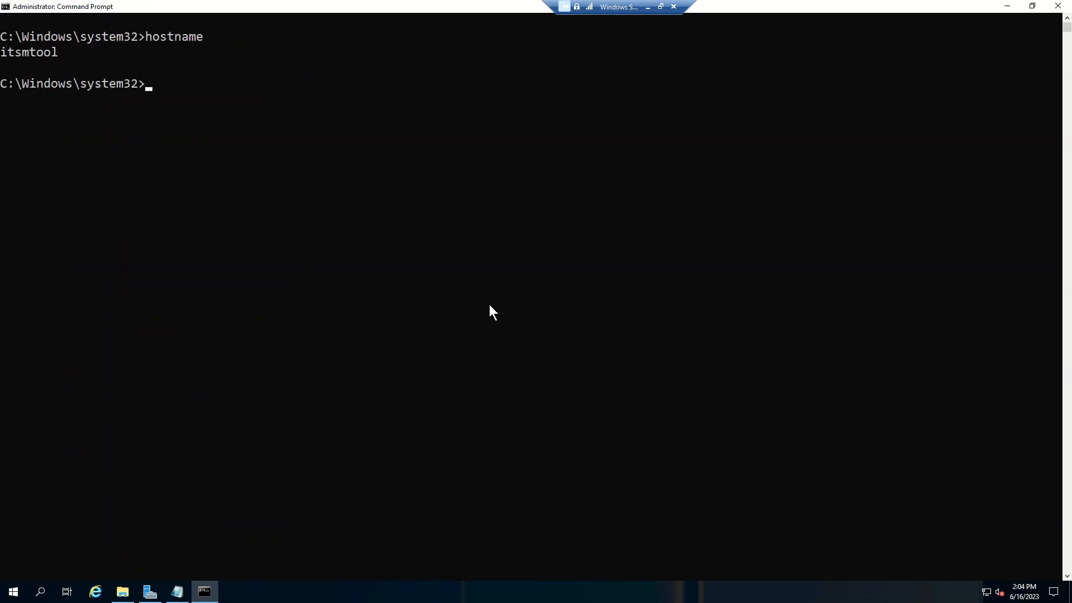
- Open Task Scheduler on the ITSMTOOL server, show the Task Scheduler Library, and widen the Name column to read the task's full name
click(526, 258)
key(super)
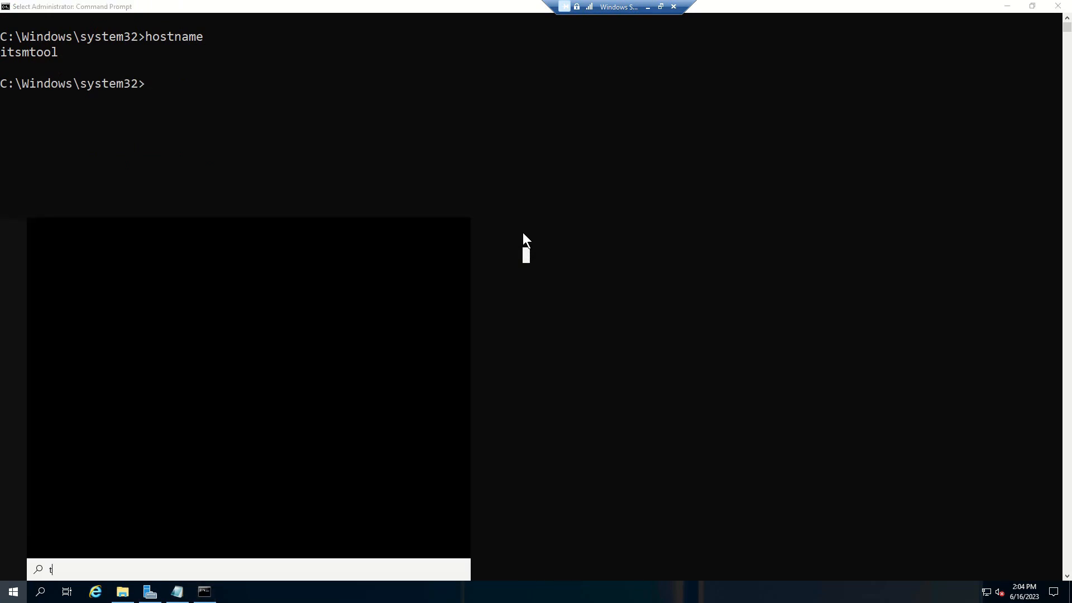
text(task)
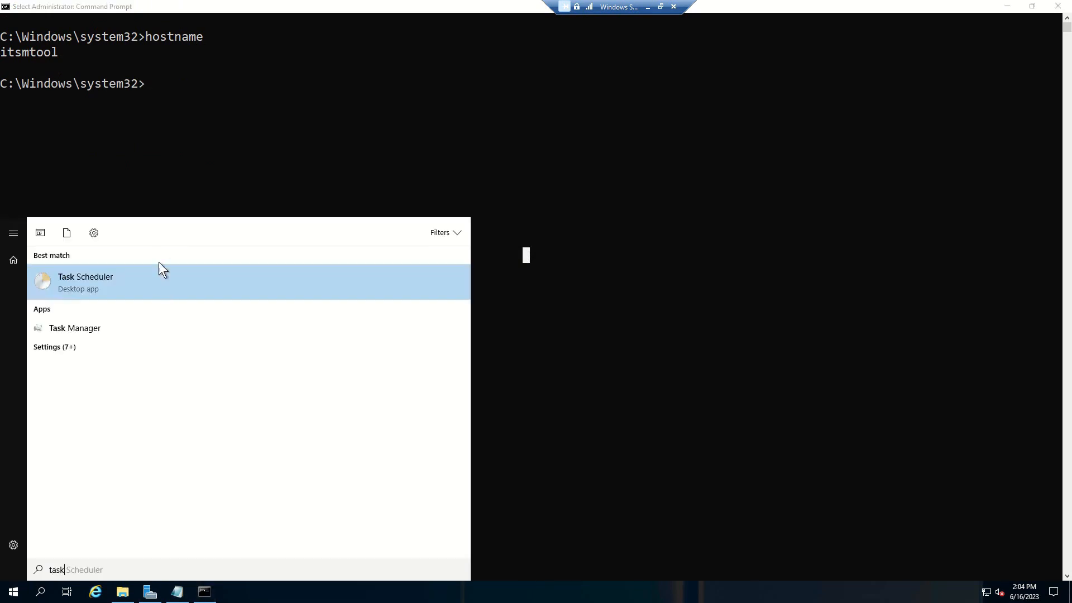
click(152, 294)
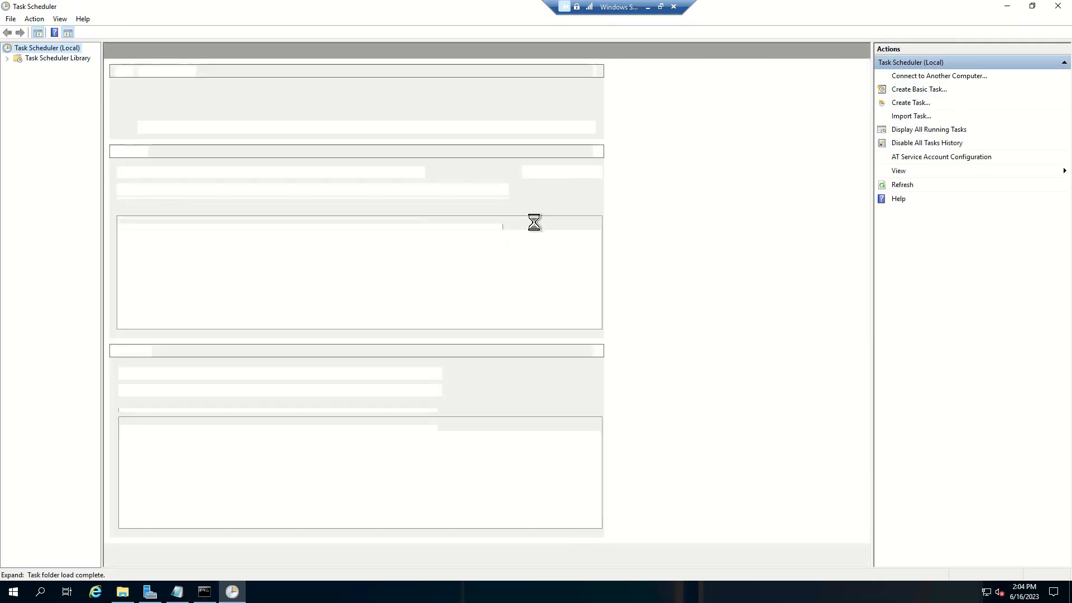
click(50, 58)
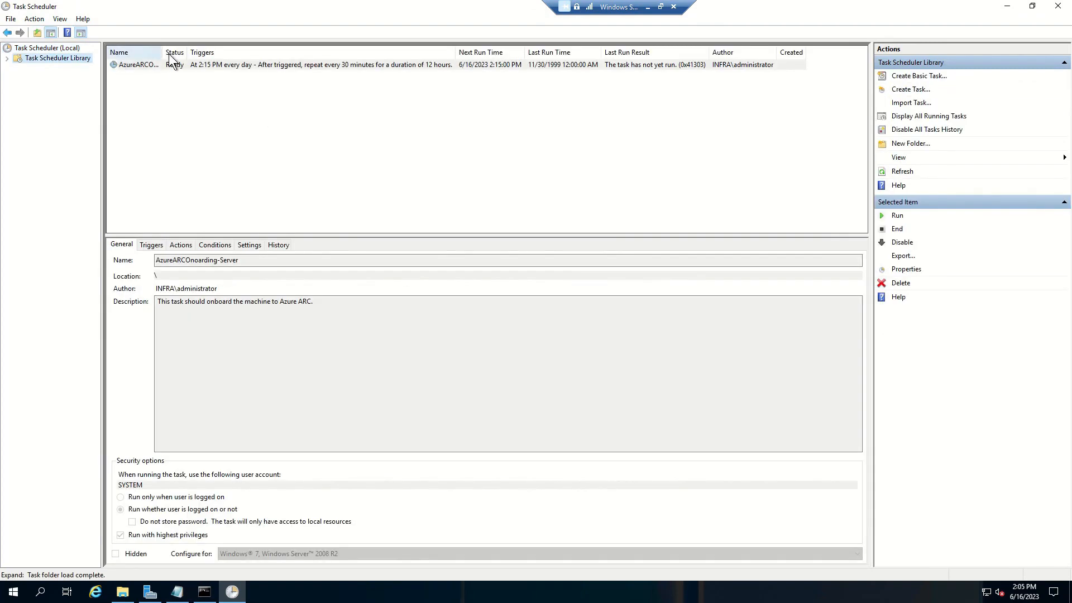
double_click(163, 51)
click(555, 170)
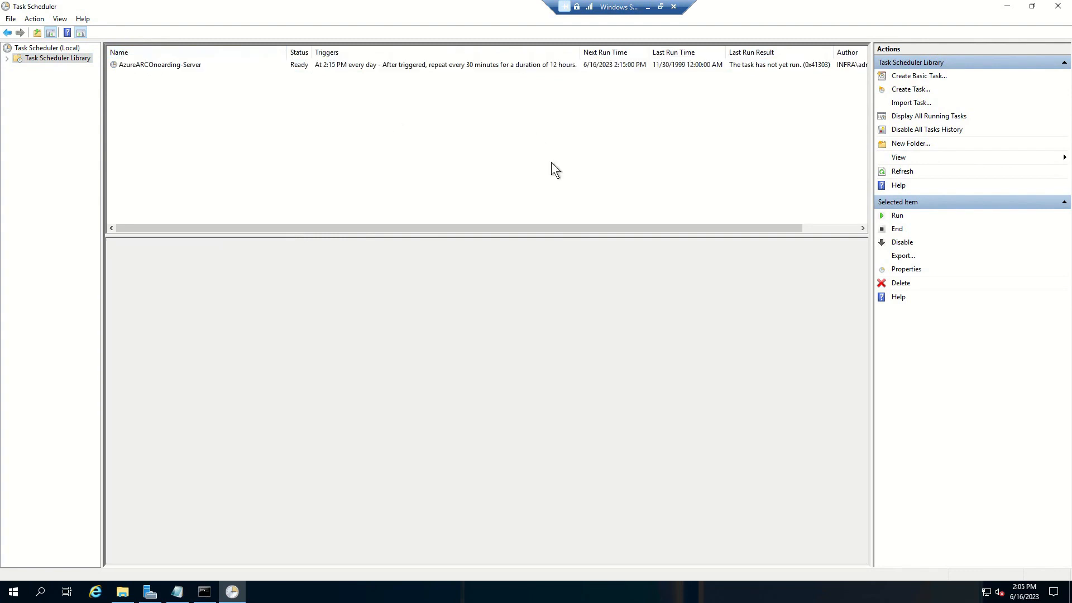
- Examine the AzureARCOnoarding-Server task's conditions and action on the ITSMTOOL server, widening the Details column to read the full script path
click(347, 66)
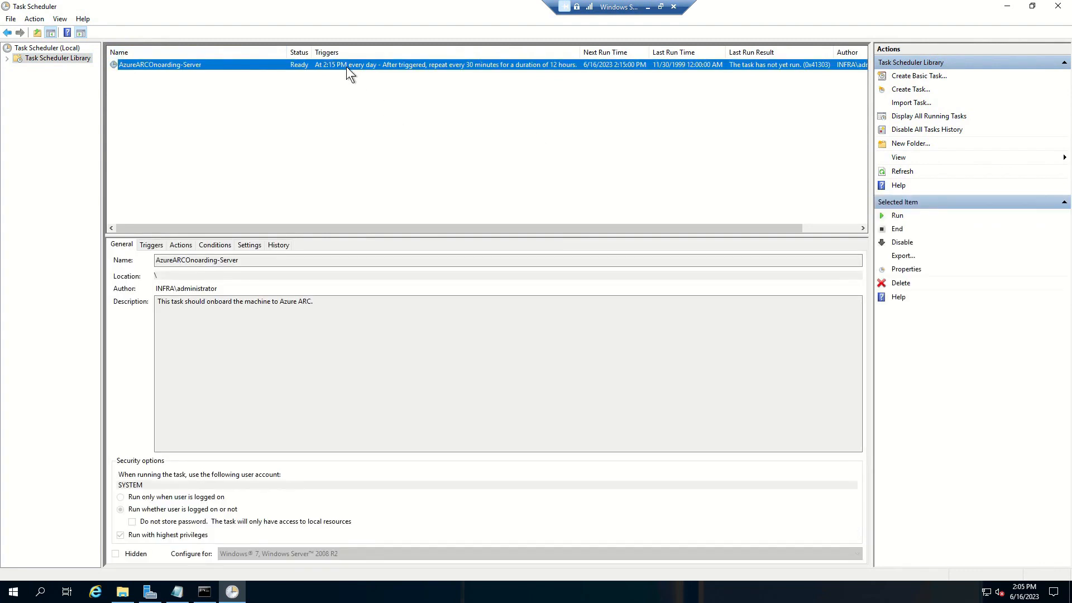
click(214, 244)
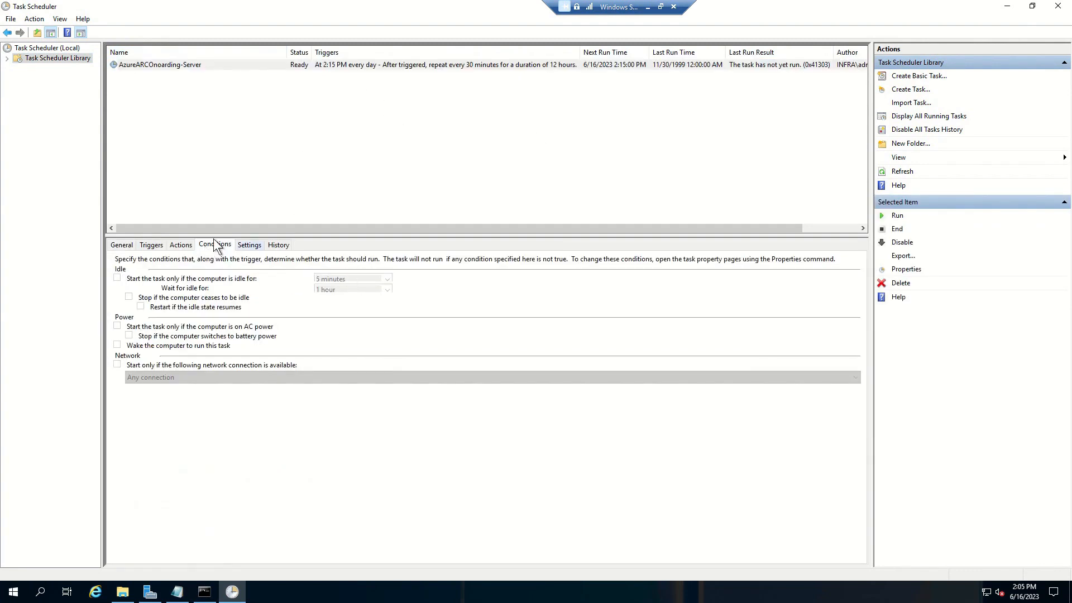
click(181, 245)
drag(415, 281, 555, 296)
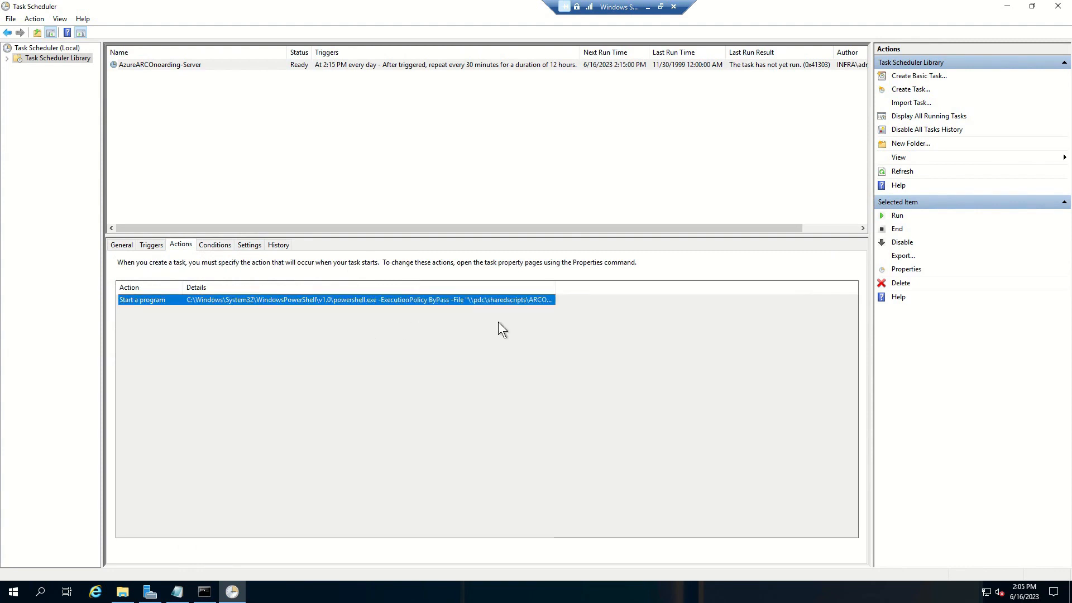
drag(551, 294, 681, 290)
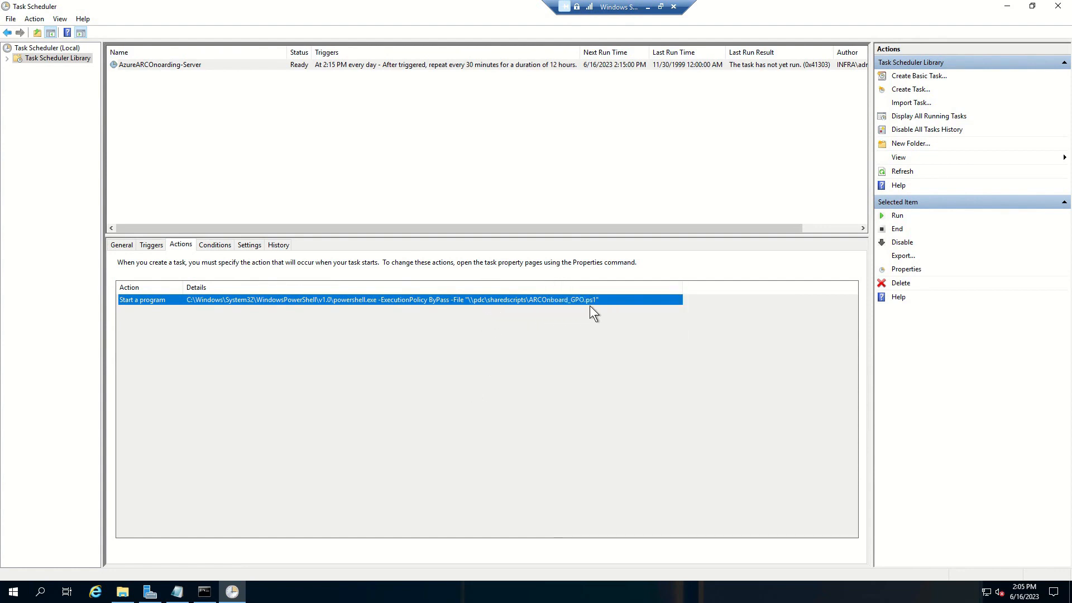
- Switch to the Exchange server and bring its Task Scheduler window to the front
click(1035, 597)
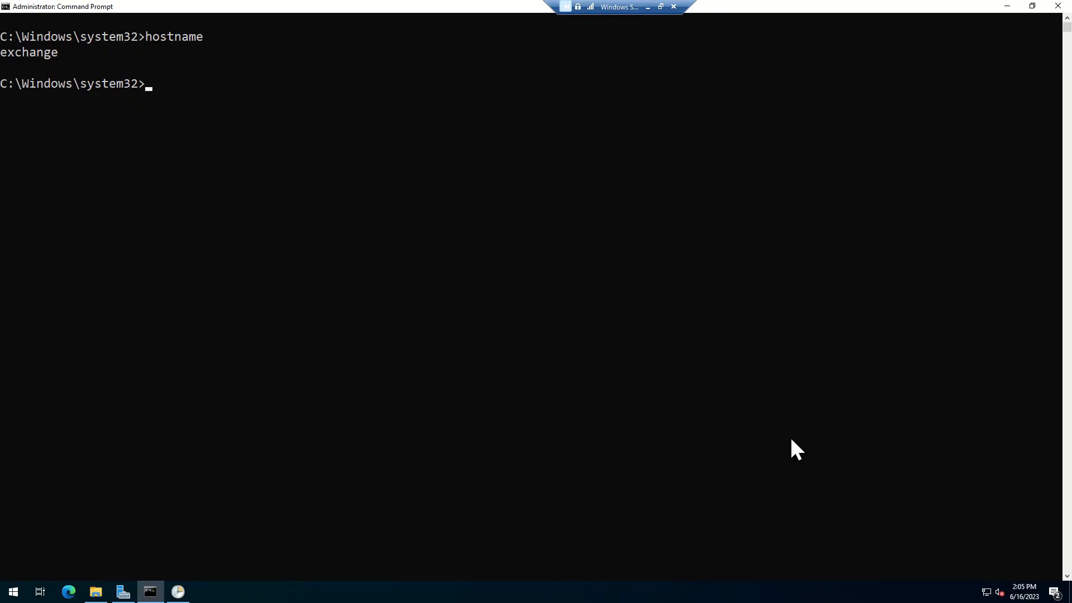
click(823, 364)
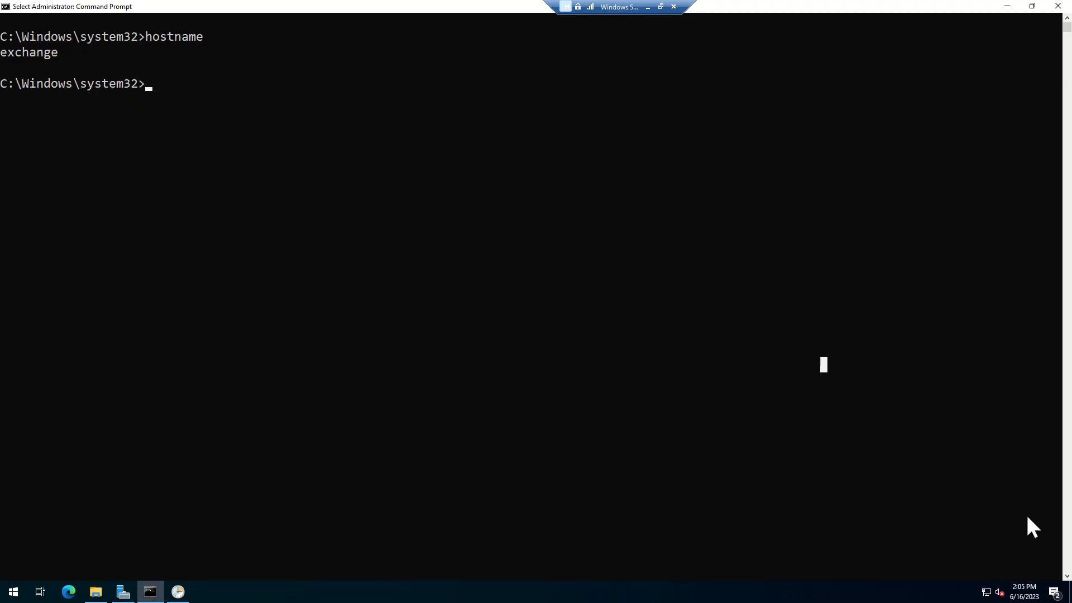
click(178, 592)
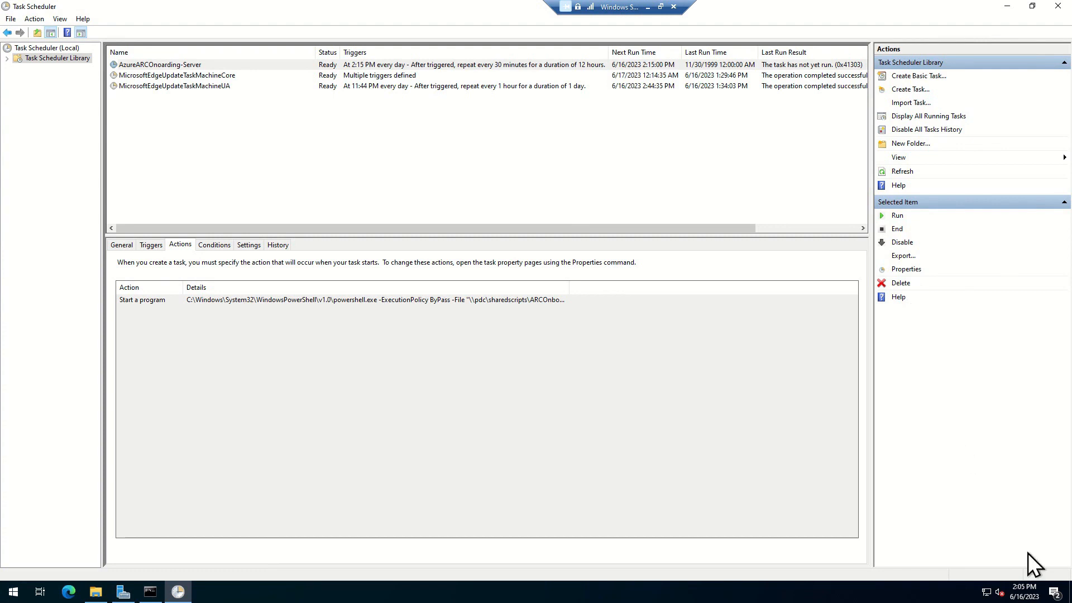
- Check the current time in the system clock and view the AzureARCOnoarding-Server task's history on the ITSMTOOL server
click(1024, 590)
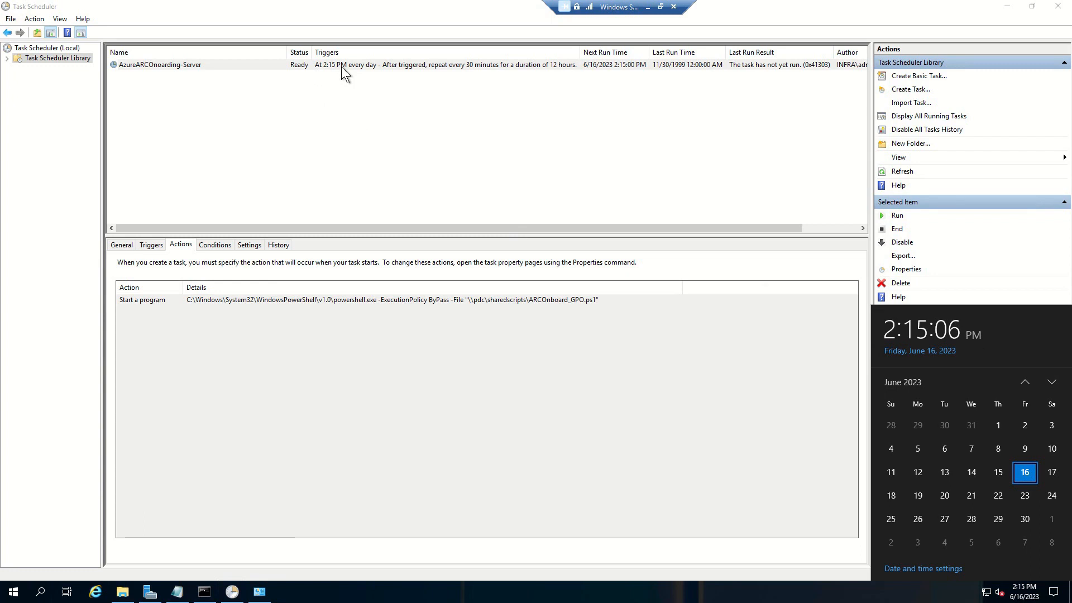
click(405, 162)
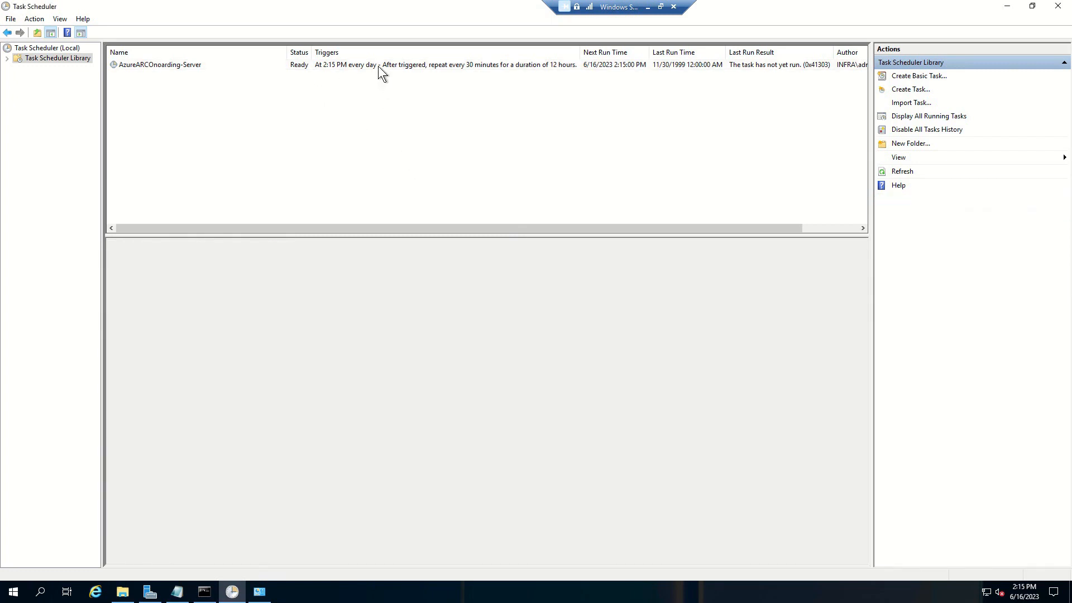
click(377, 66)
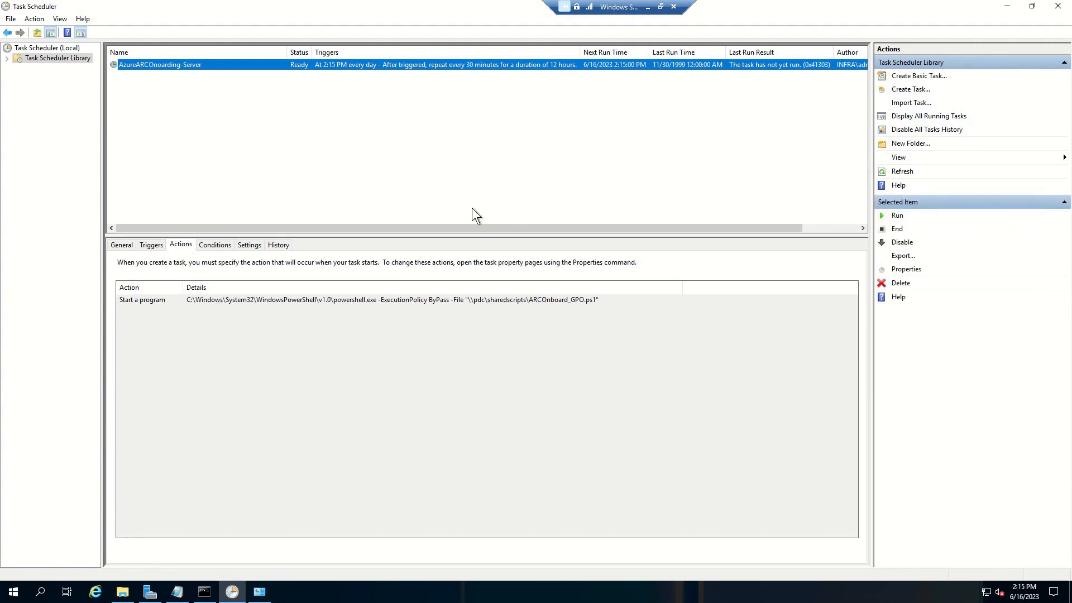
click(288, 247)
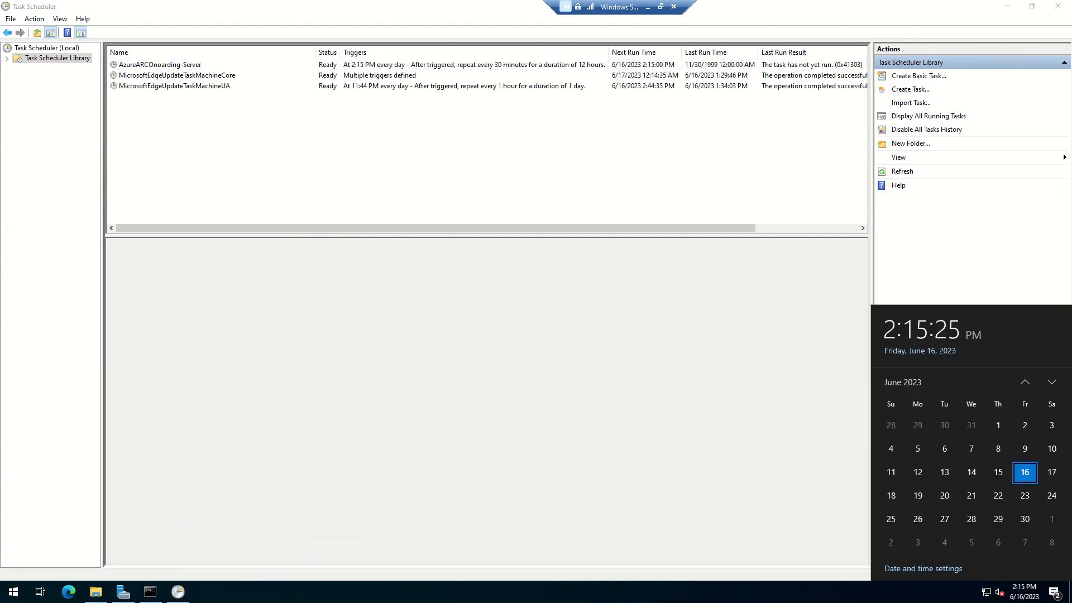
- View the AzureARCOnoarding-Server task's history on the Exchange server, reselecting the task to refresh its events
click(399, 68)
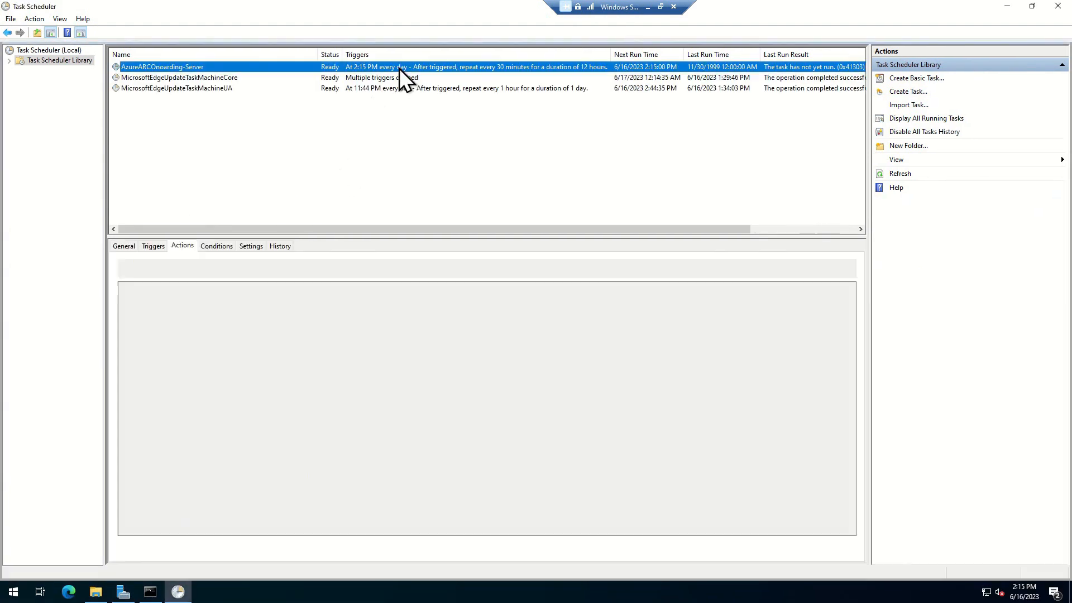
click(281, 246)
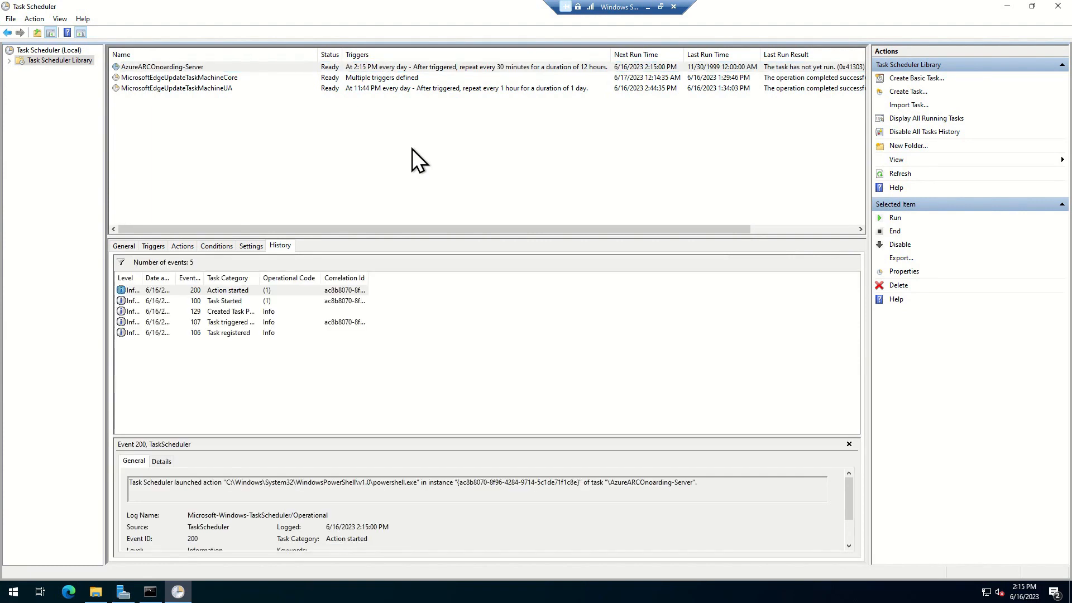
click(412, 149)
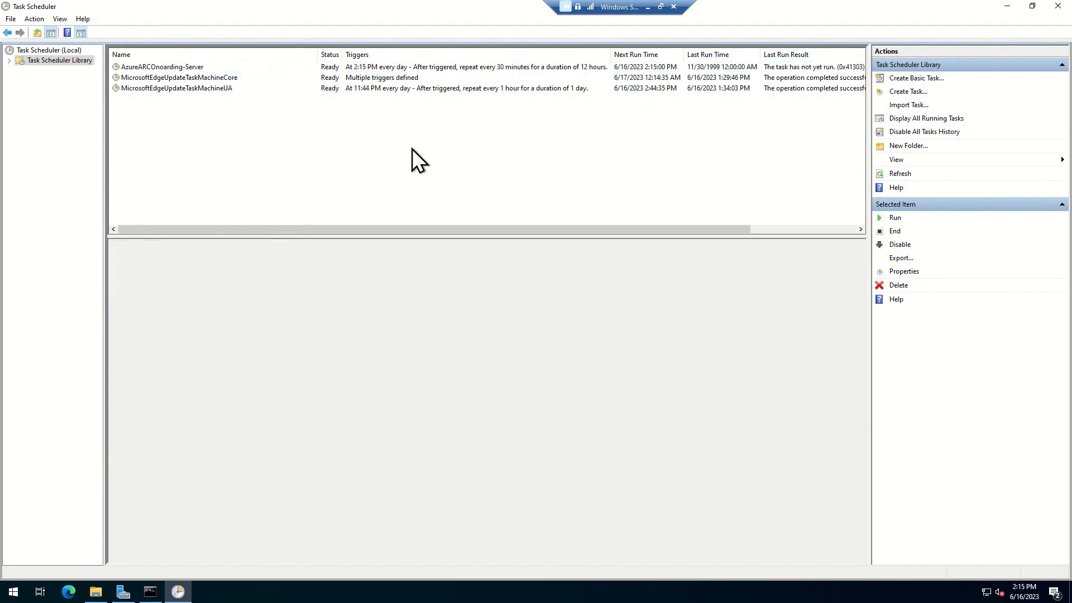
click(133, 67)
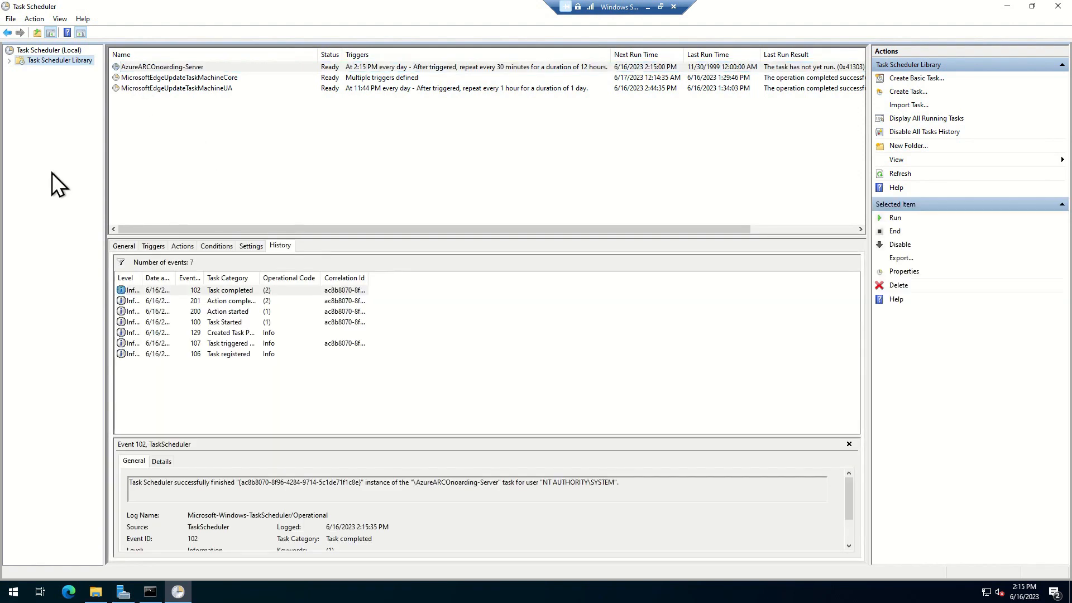
- Open Task Manager on the Exchange server and expand the Windows installer background process
key(ctrl+shift+Escape)
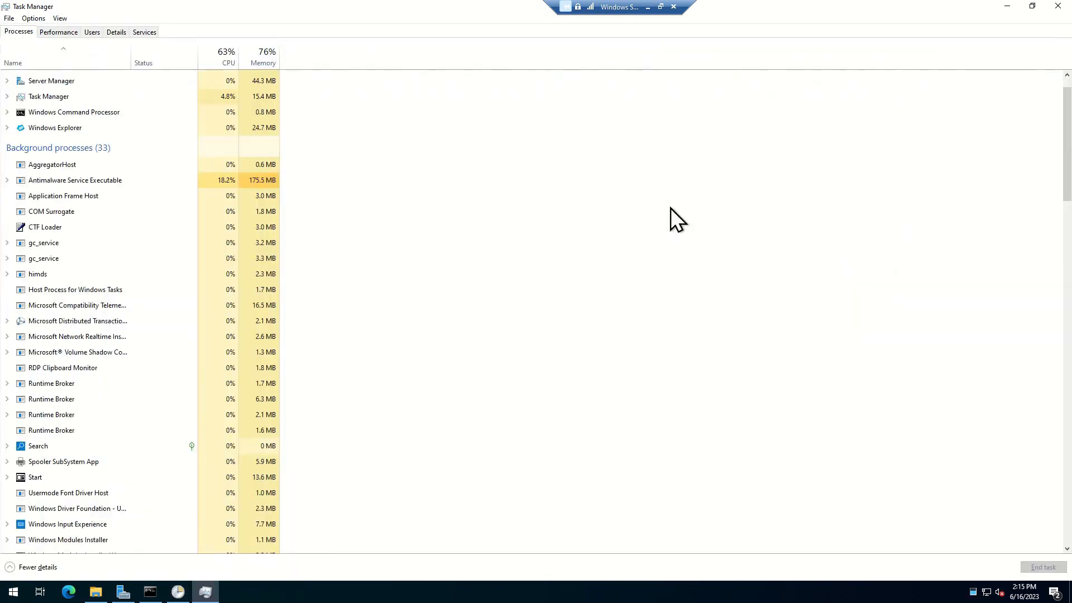
scroll(671, 208, down, 3)
scroll(670, 215, down, 2)
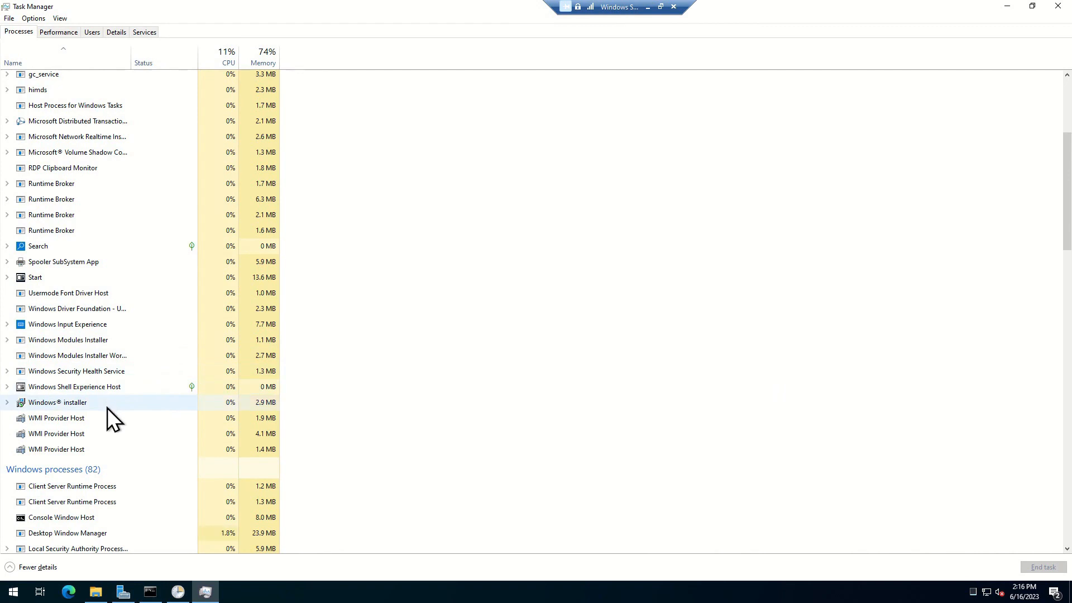
click(5, 403)
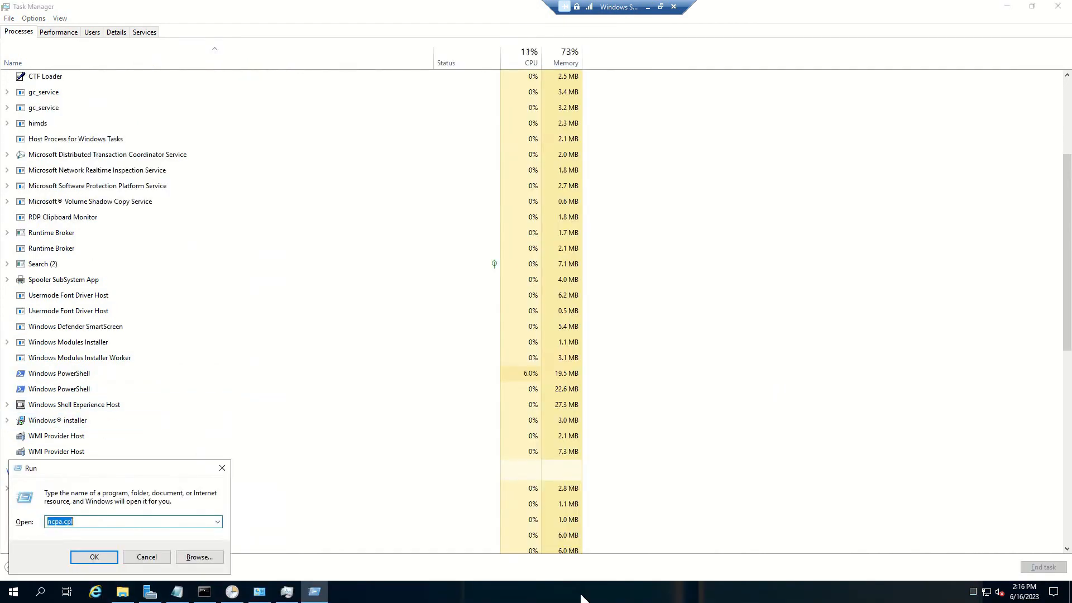
- Open Programs and Features on the ITSMTOOL server with appwiz.cpl and maximize it to check the installed programs
text(ncpa.cpl)
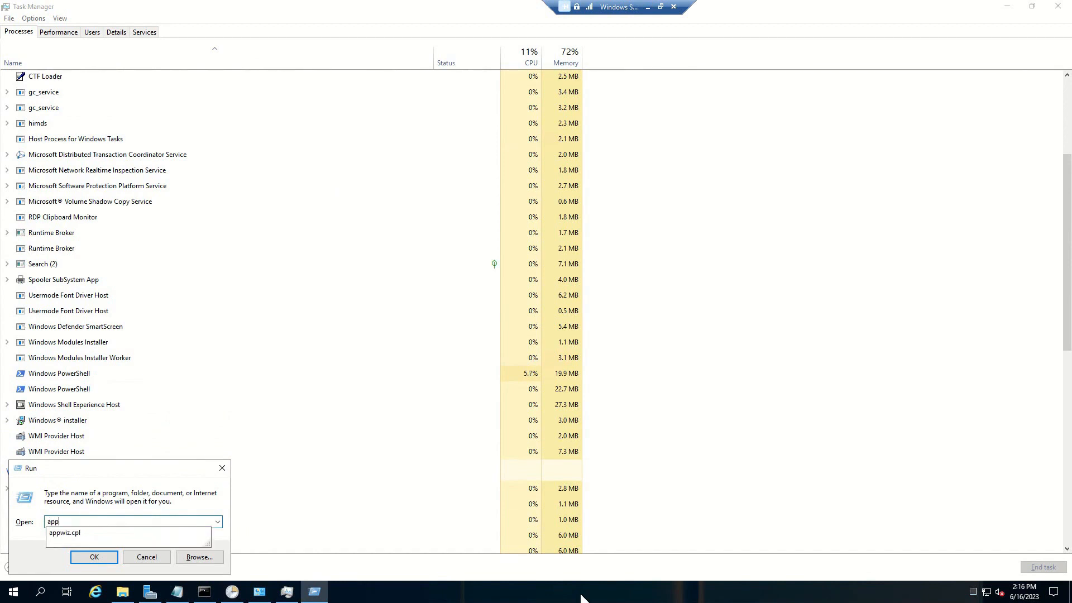
key(Return)
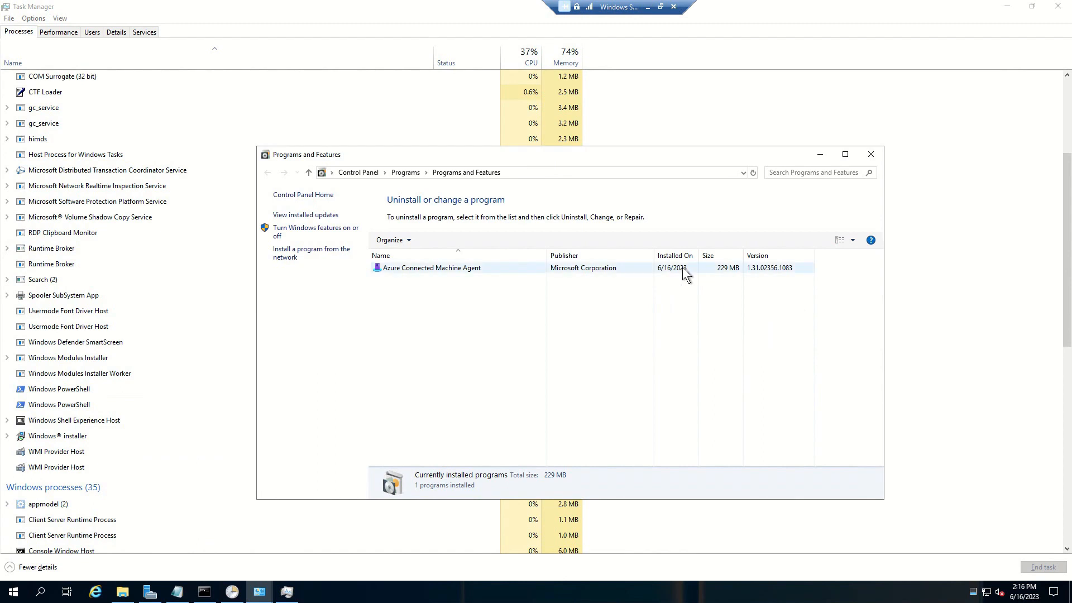
click(845, 155)
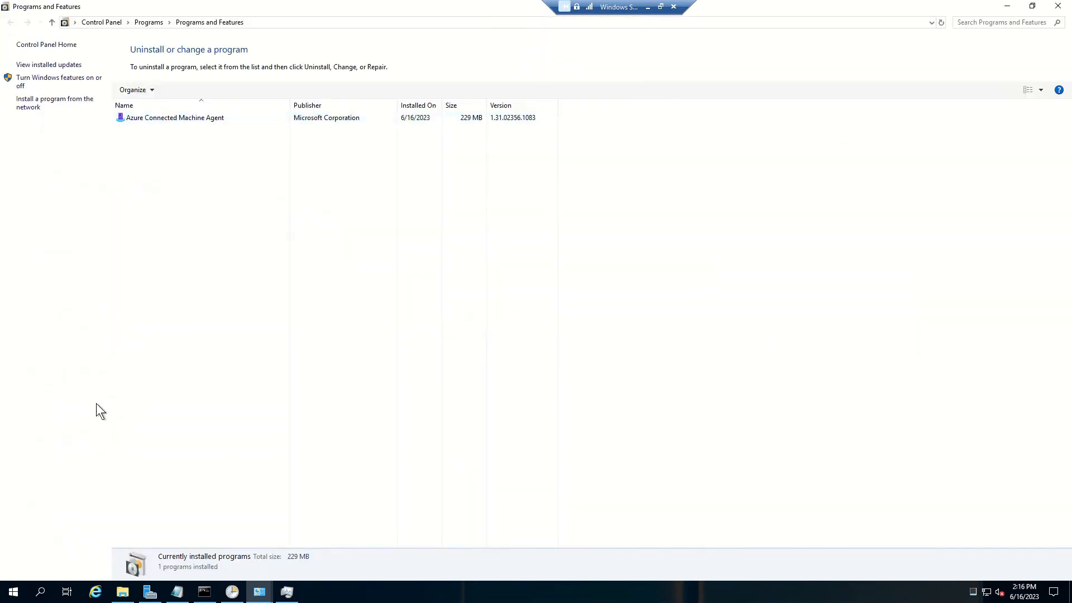
- Browse to C:\Program Files in File Explorer on the ITSMTOOL server and locate the AzureConnectedMachineAgent folder
mouse_move(122, 591)
click(110, 567)
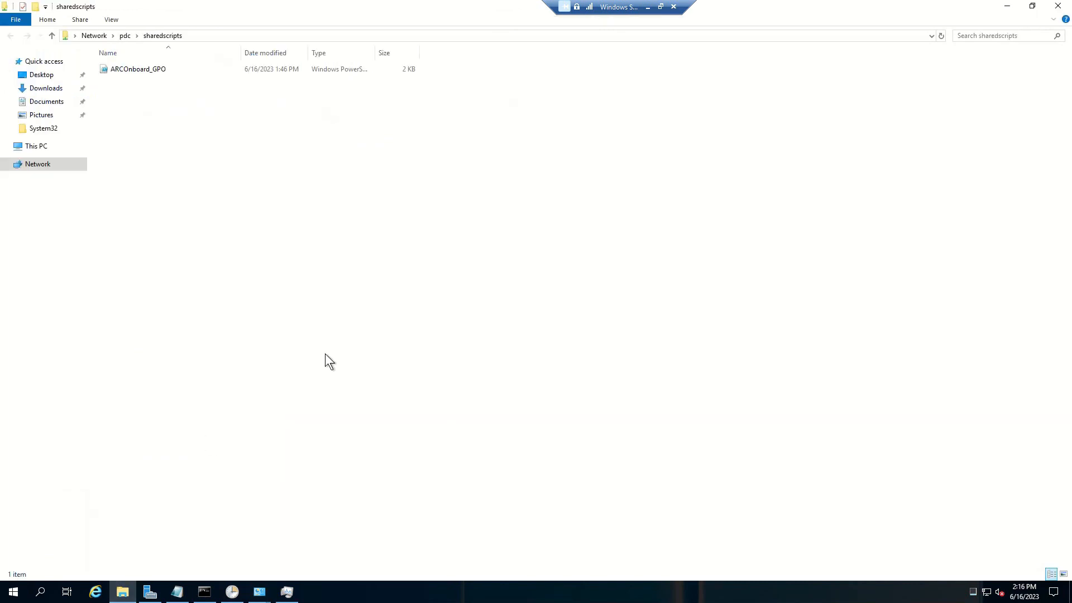
click(46, 146)
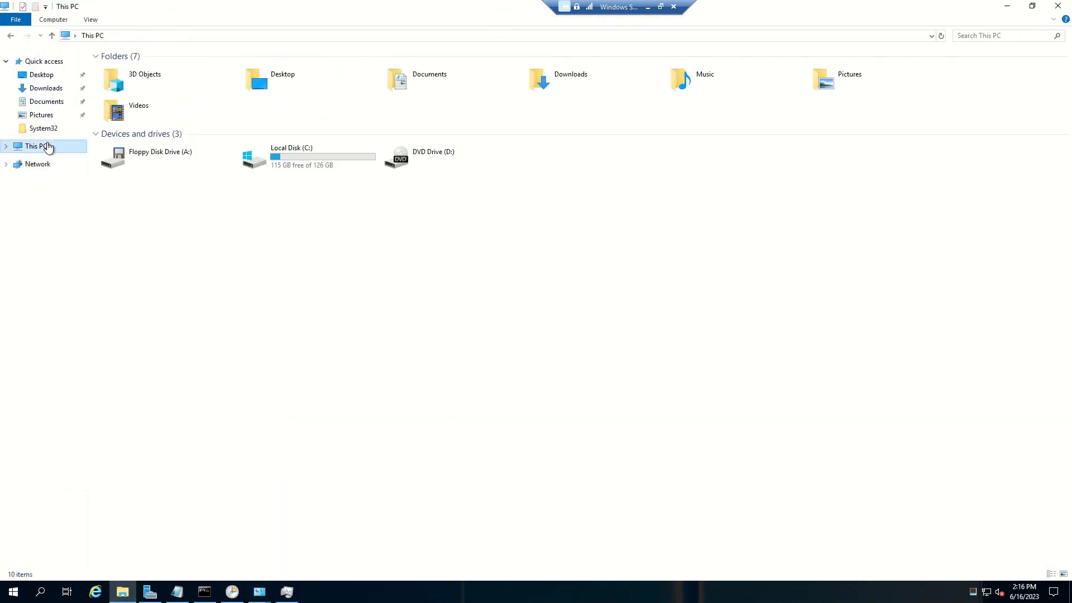
double_click(307, 168)
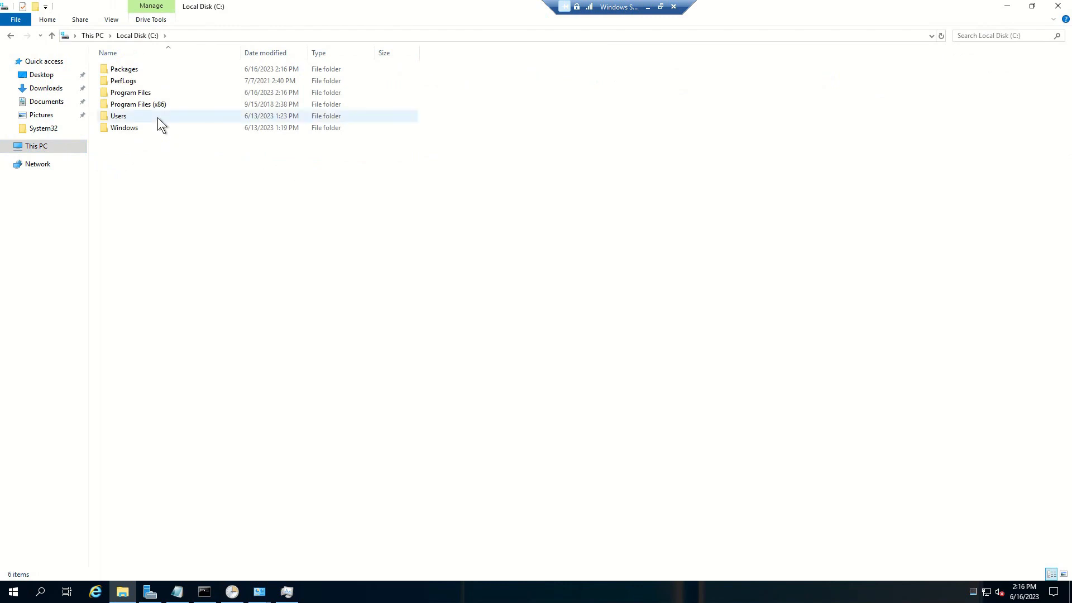
double_click(140, 94)
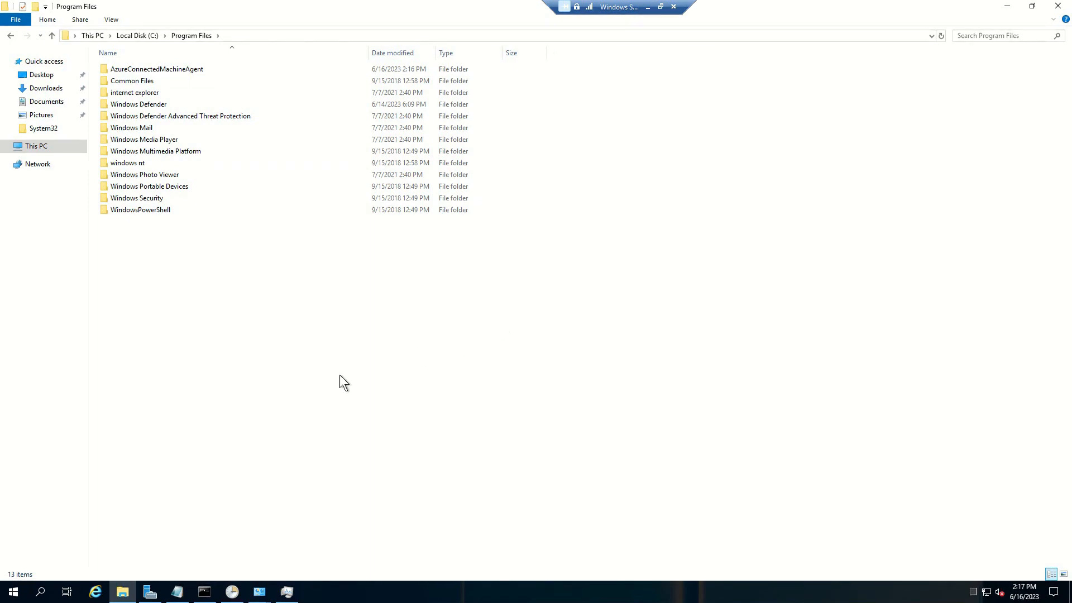
click(219, 70)
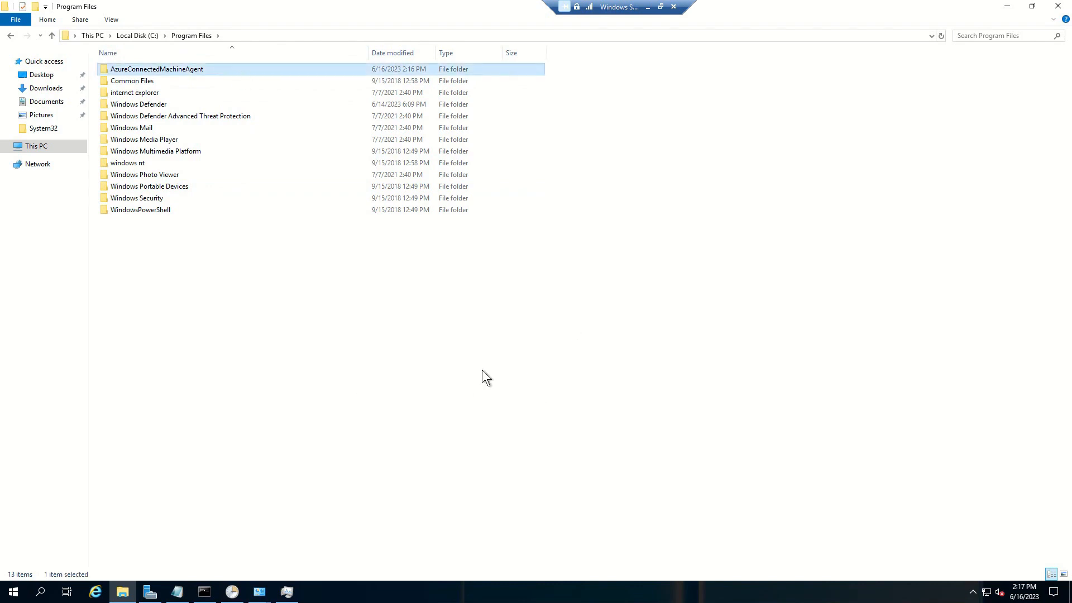
click(447, 388)
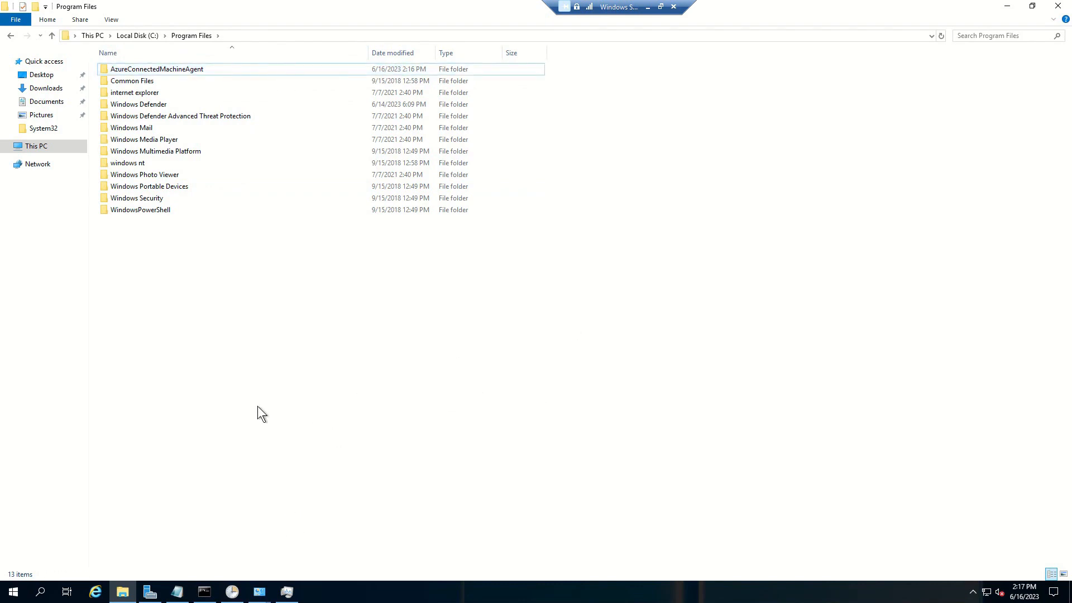
- Switch to the Exchange server through the Command Prompt windows and open C:\Program Files in its File Explorer
mouse_move(233, 591)
click(210, 593)
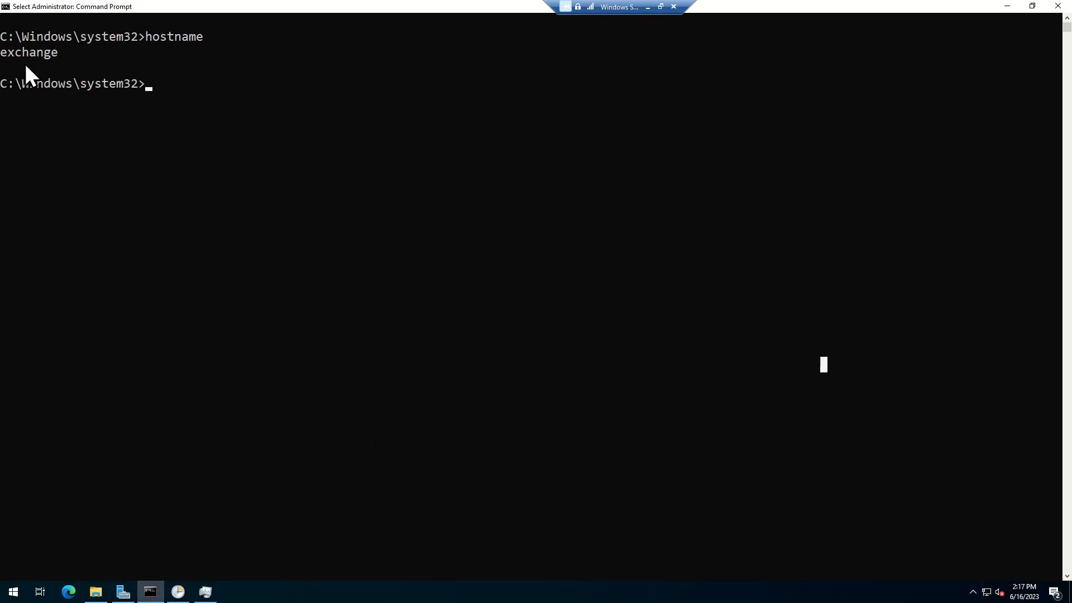
mouse_move(96, 593)
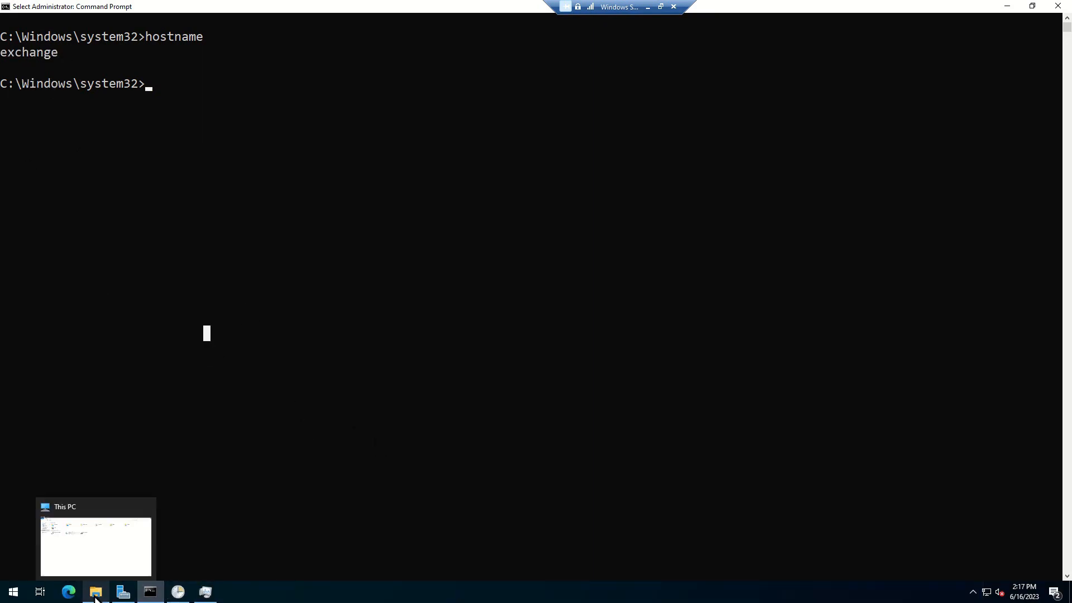
click(95, 554)
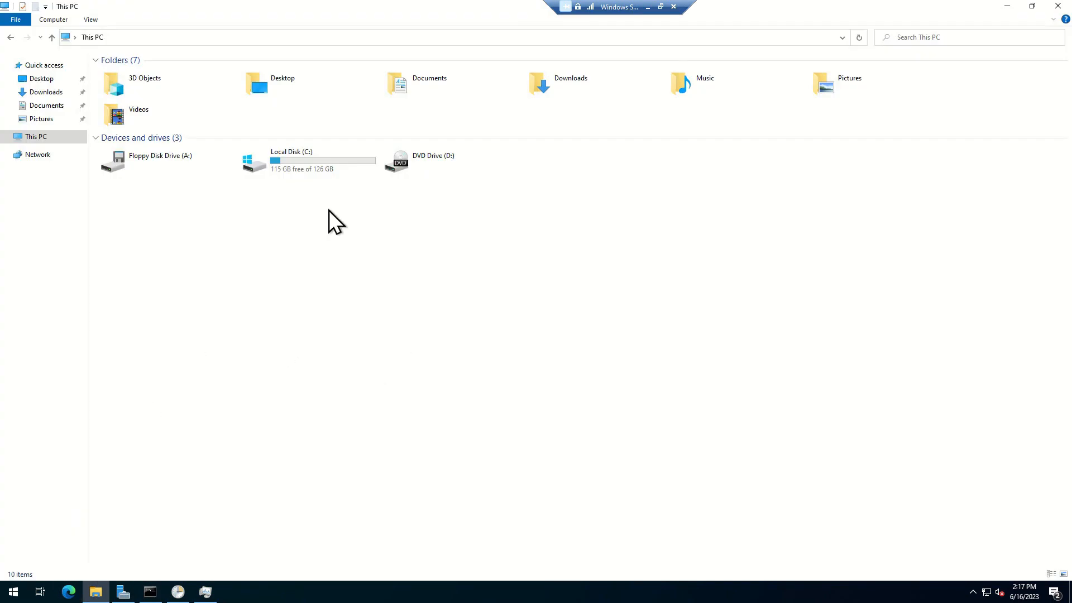
double_click(314, 160)
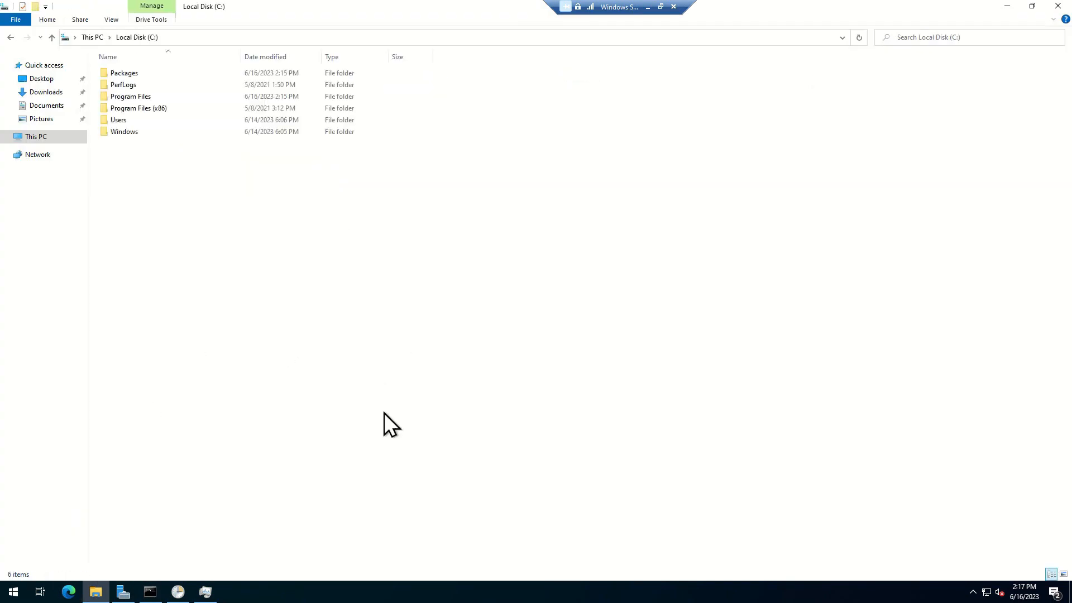
double_click(133, 99)
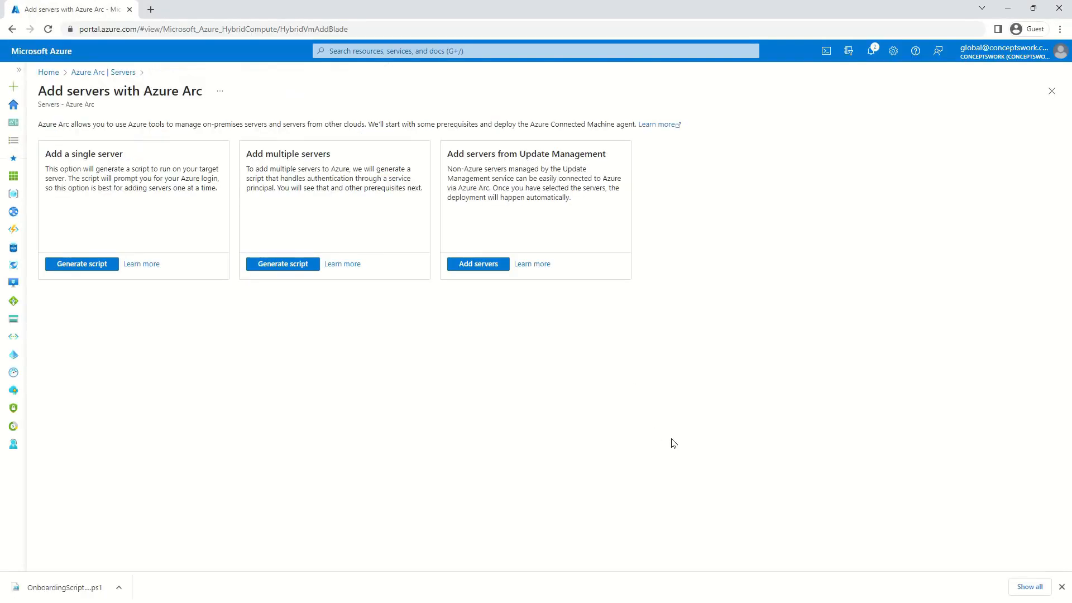
- Switch to the Azure portal, close the Add servers and Azure Arc pages, and open the Activity log from Home
click(1052, 93)
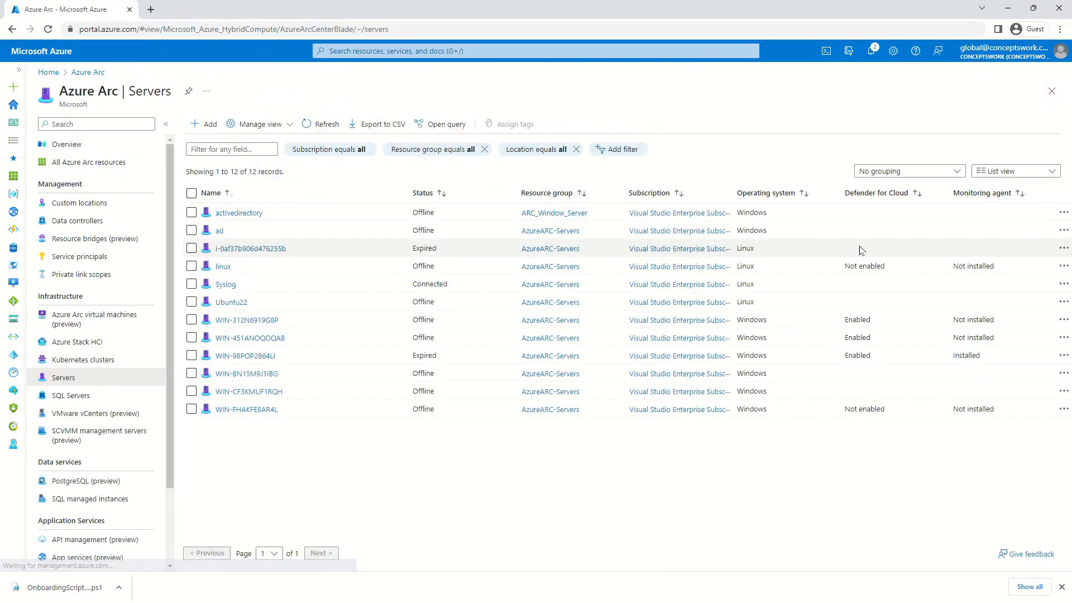
click(1058, 96)
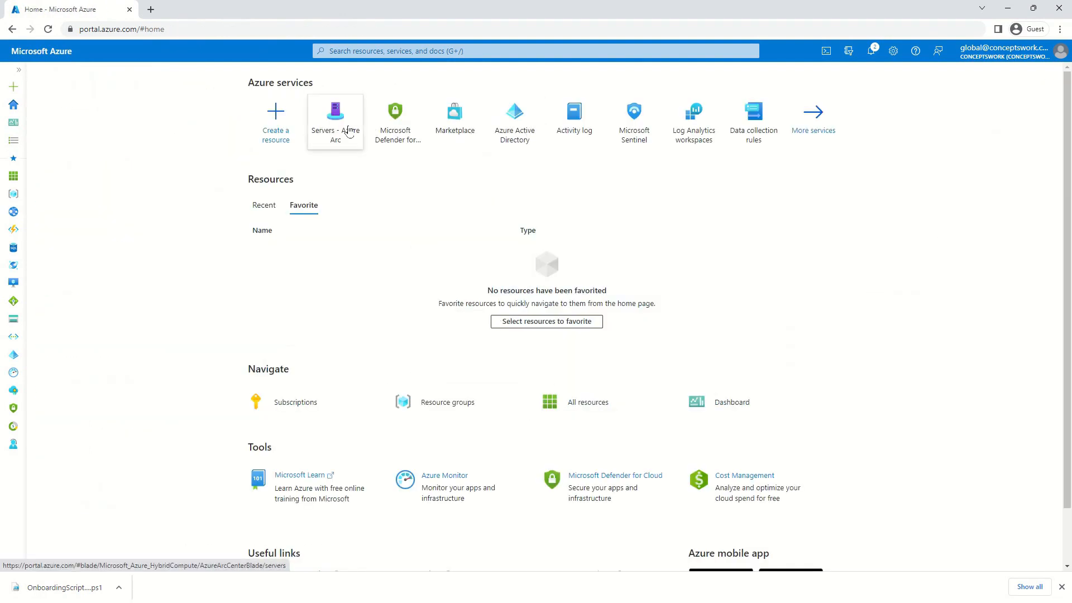
click(586, 139)
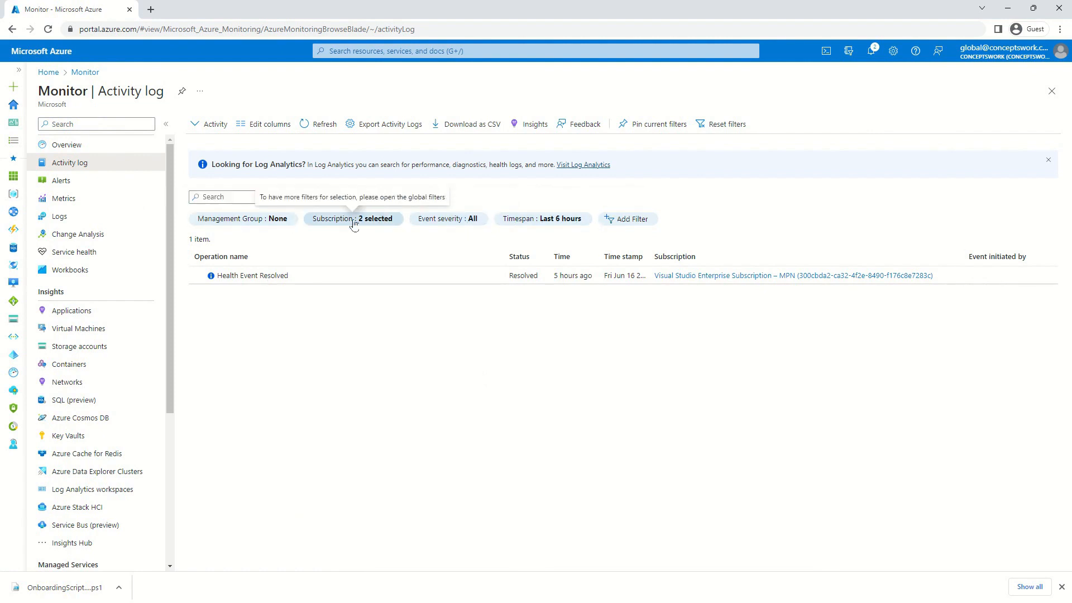
- Filter the Activity log by the operation Write Azure Arc machines (Microsoft.HybridCompute/machines/write)
click(629, 224)
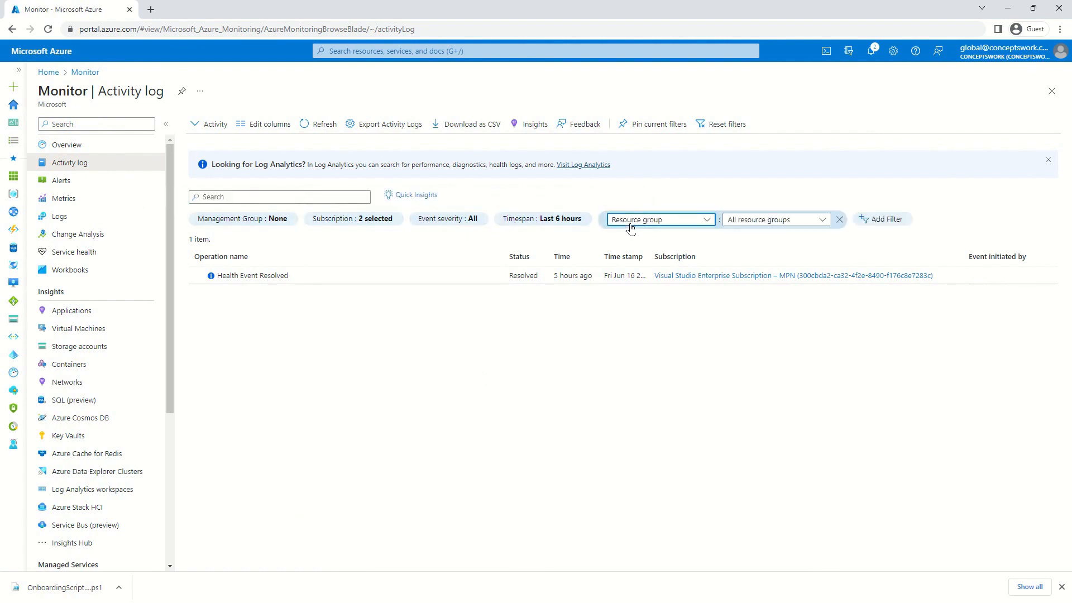
click(674, 222)
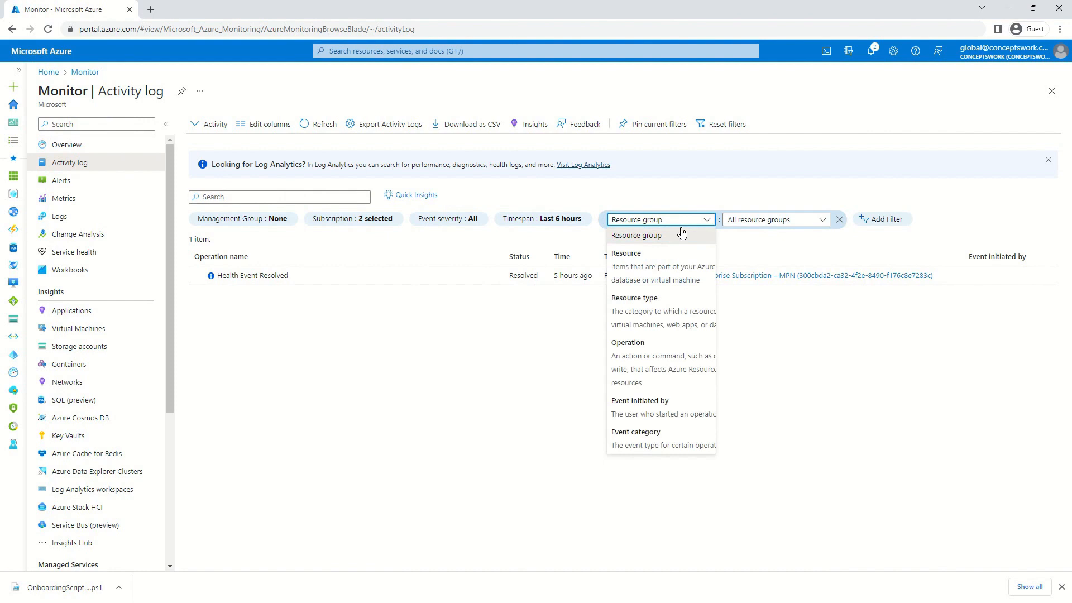
click(660, 364)
click(737, 220)
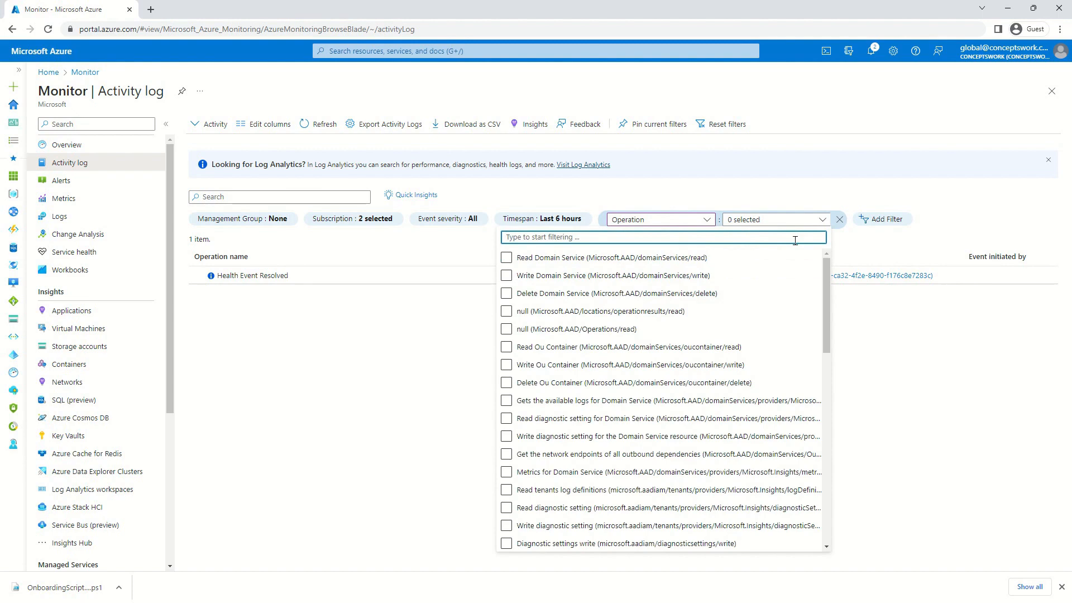
text(Write)
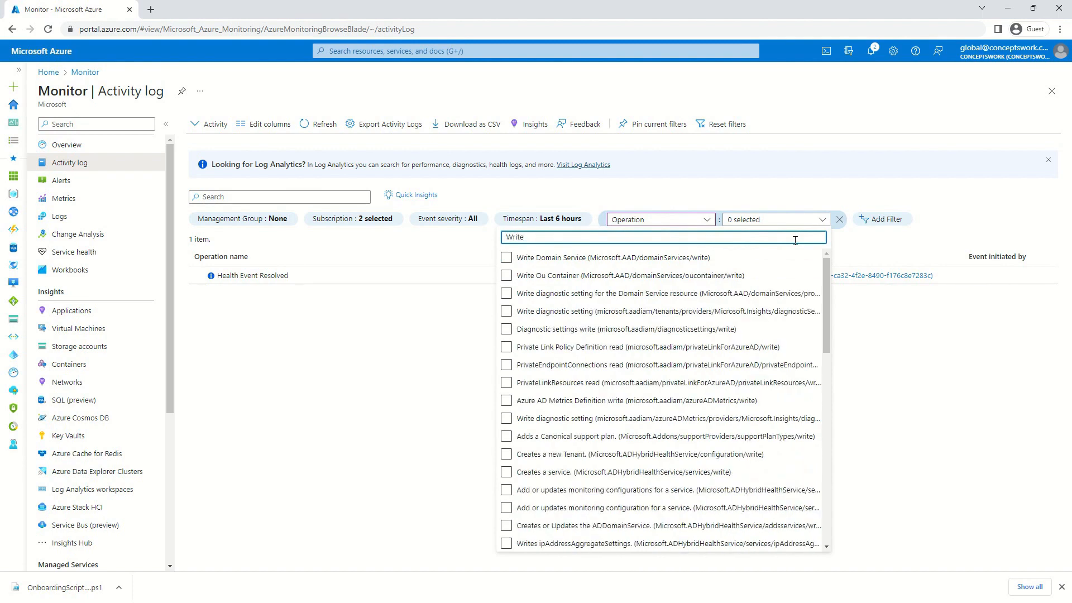
click(624, 279)
text(Azure)
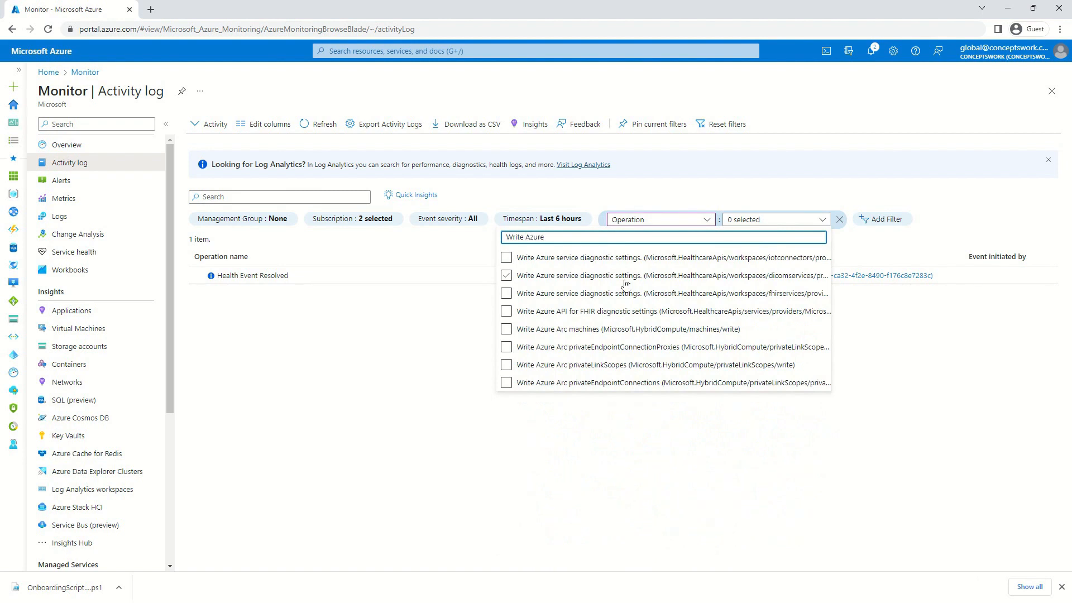
click(605, 330)
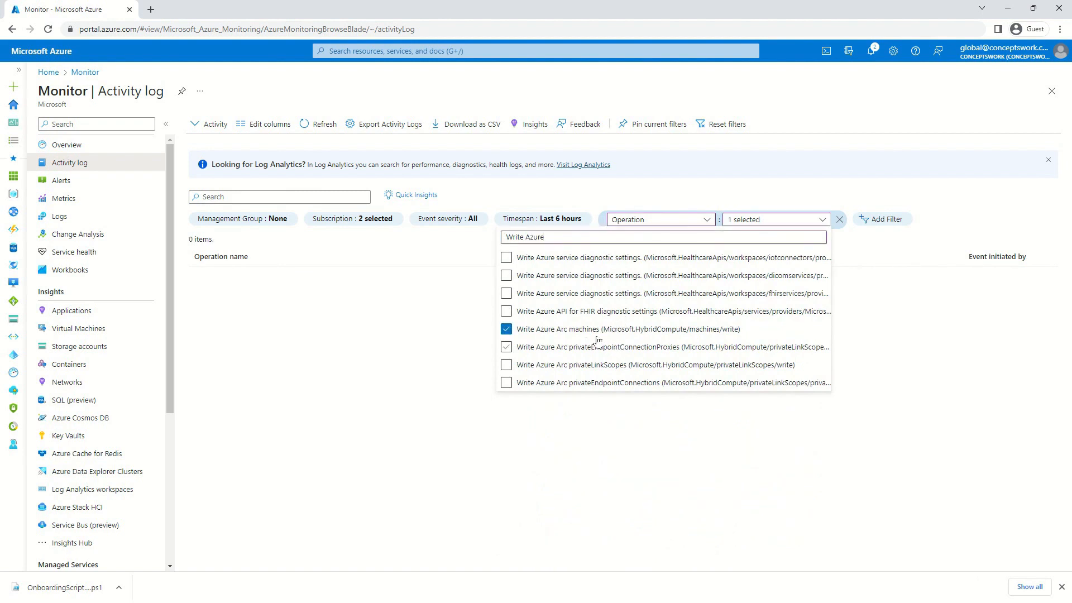
click(1002, 209)
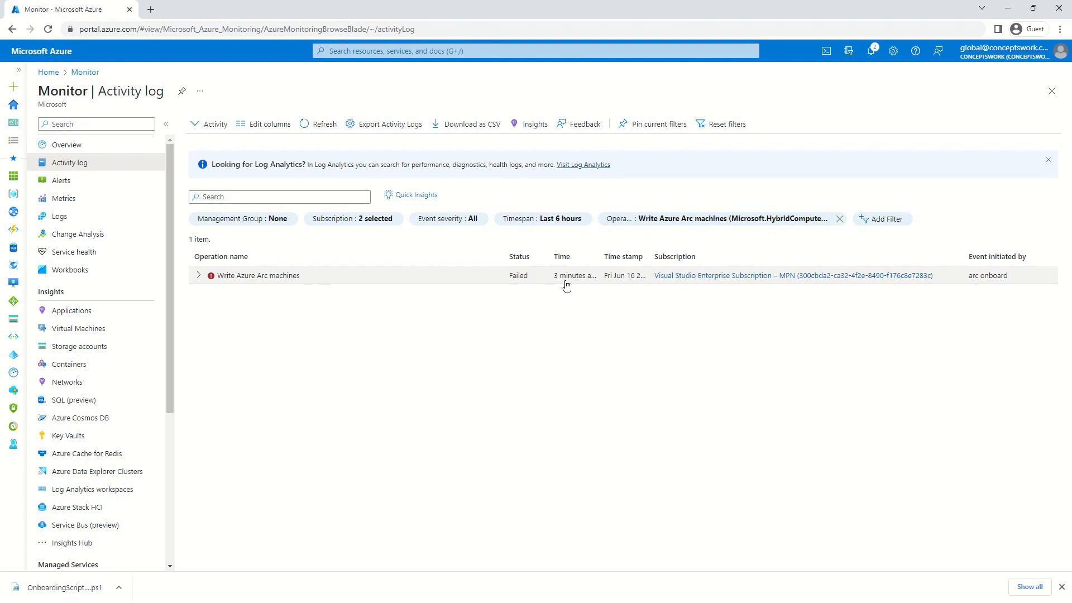
- Expand the Write Azure Arc machines event and examine the resource path and message in its Started and Failed entries
click(197, 276)
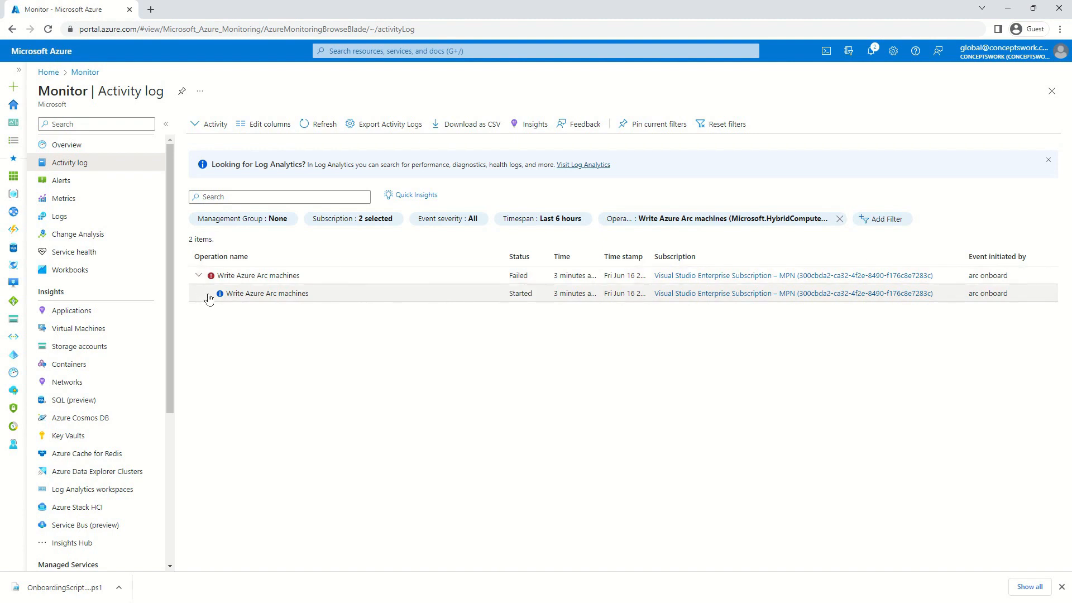
click(258, 305)
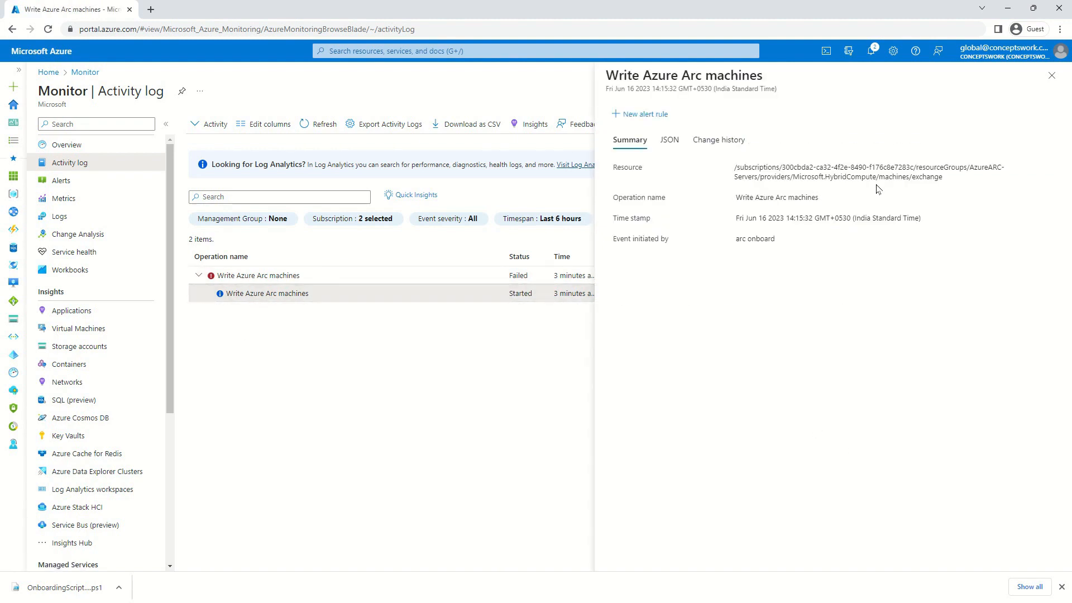
drag(851, 176, 950, 191)
click(841, 382)
click(346, 276)
drag(741, 282, 1015, 295)
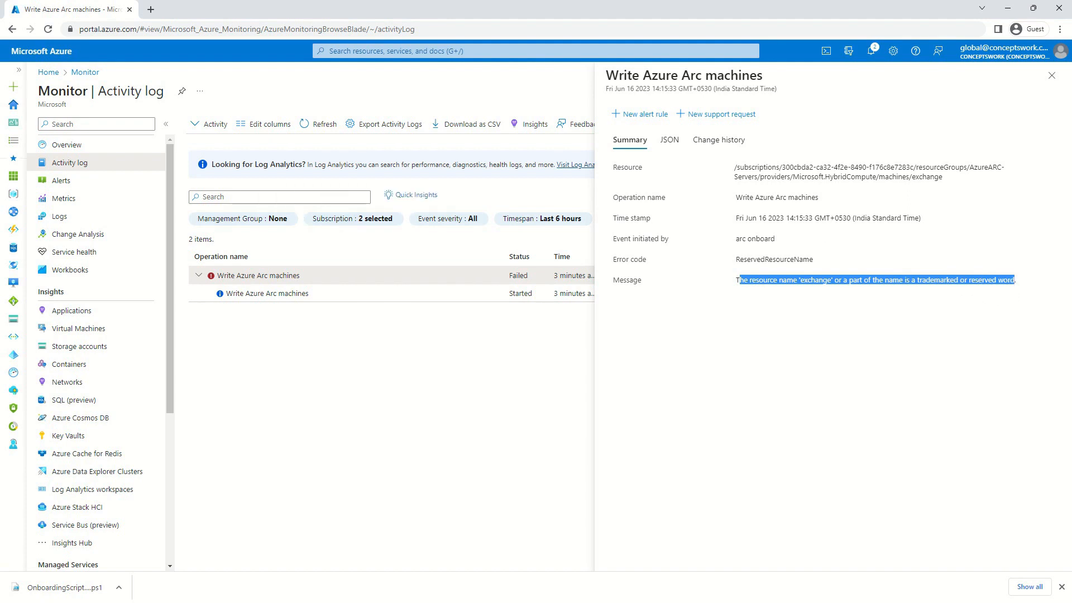
- Switch to the Exchange server and bring up its Command Prompt to check the hostname
key(alt+Tab)
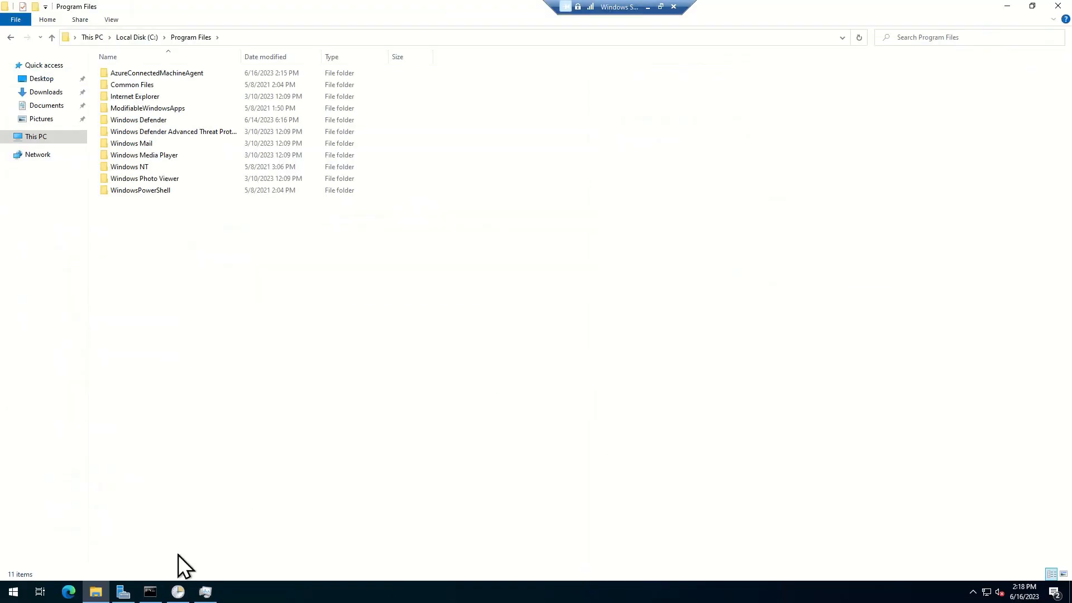
click(150, 591)
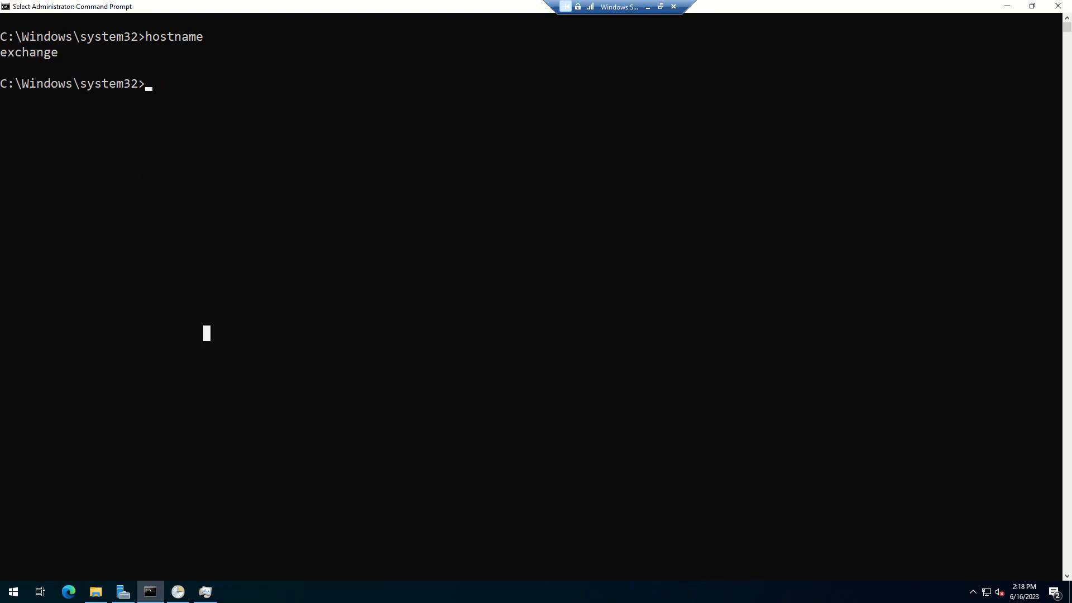
click(279, 334)
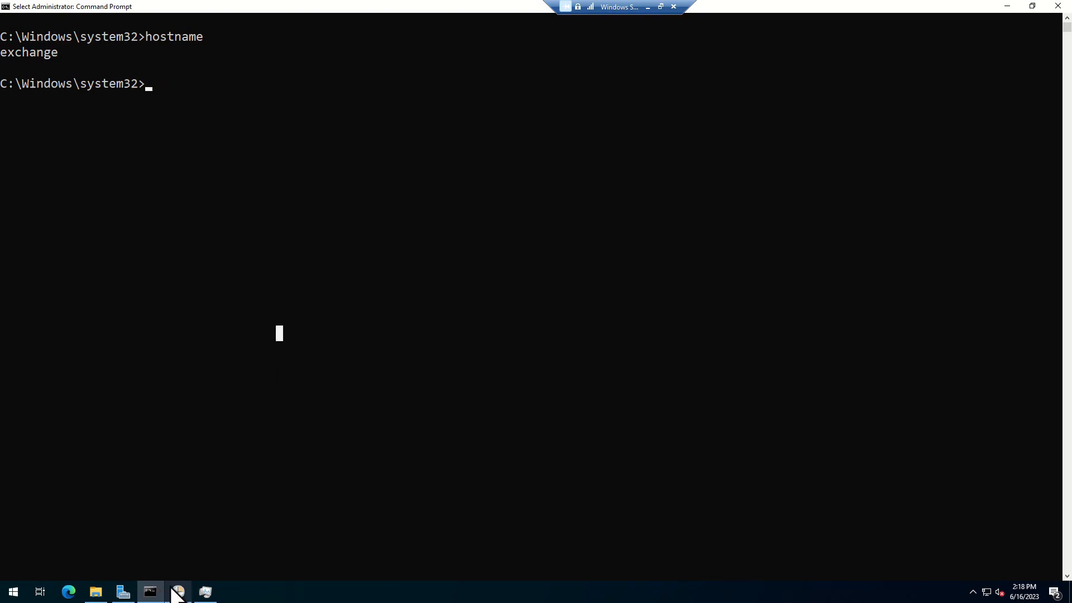
click(401, 401)
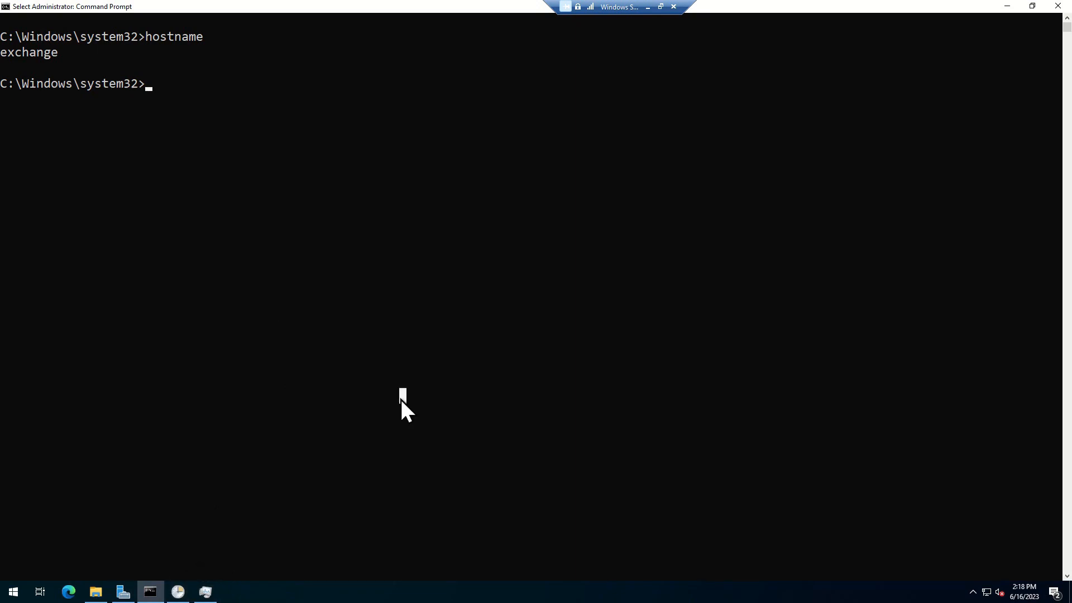
- Open Programs and Features on the Exchange server with appwiz.cpl to check the installed programs
key(super+r)
text(appw)
key(BackSpace)
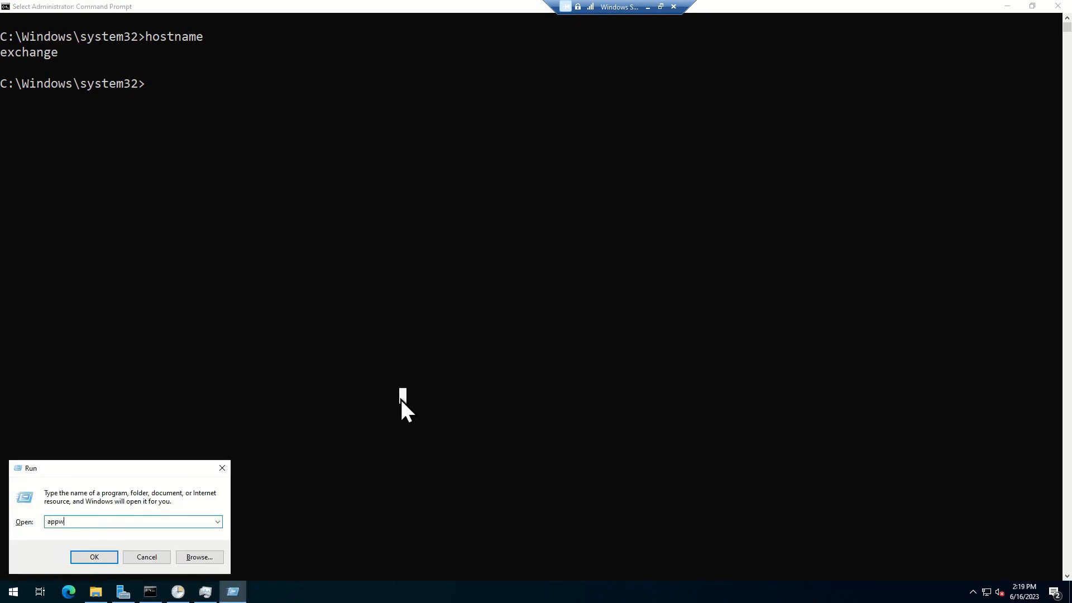
text(iz.cpl)
key(Return)
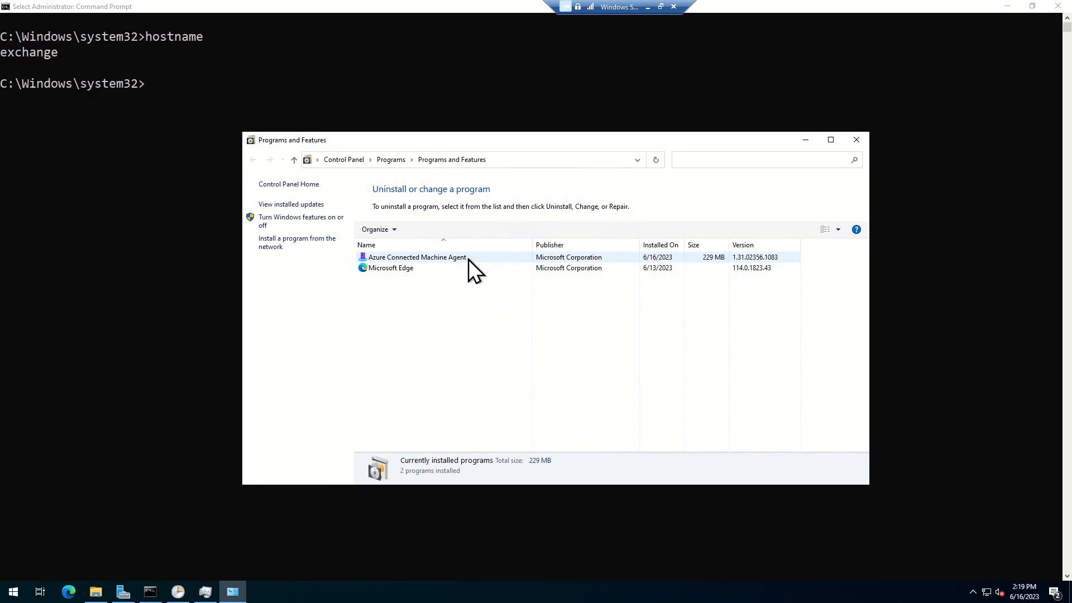
click(128, 297)
- Look through C:\Program Files\AzureConnectedMachineAgent in File Explorer on the Exchange server, and return to Program Files
click(95, 591)
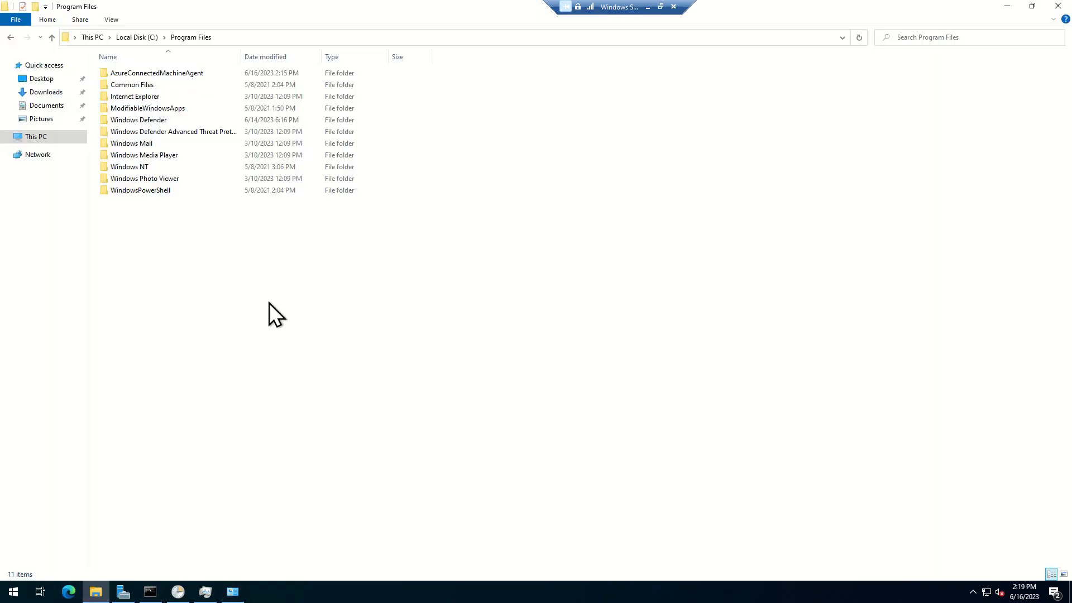
click(136, 42)
click(190, 270)
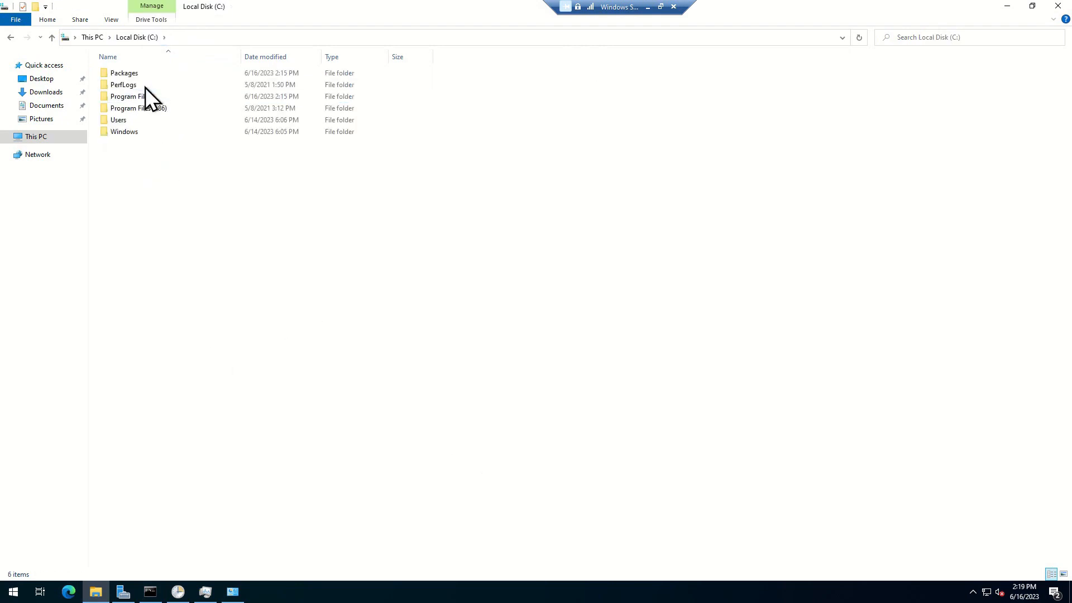
double_click(146, 98)
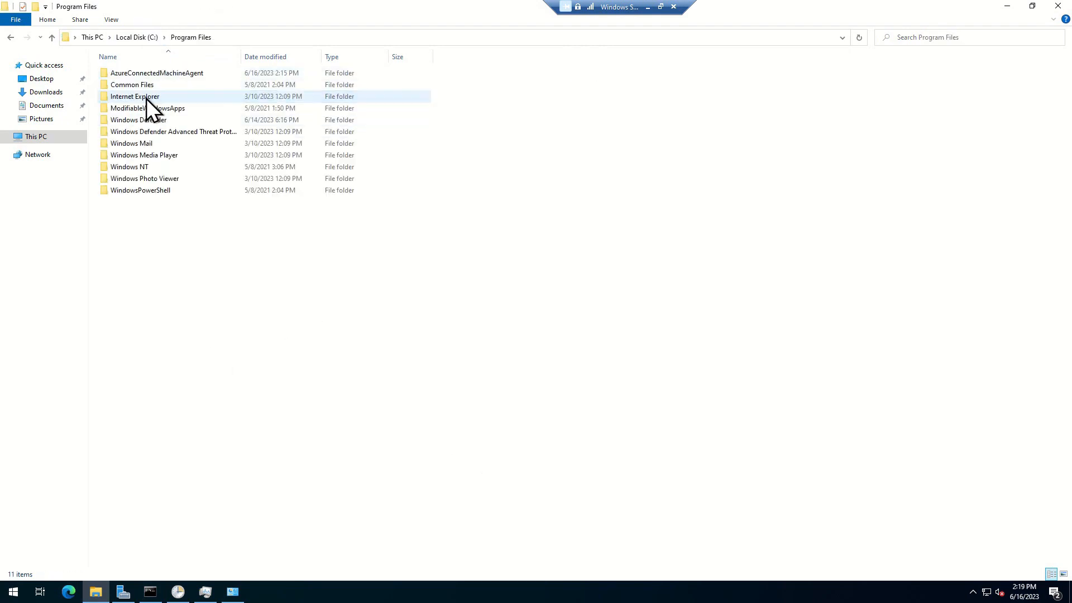
click(172, 74)
double_click(172, 73)
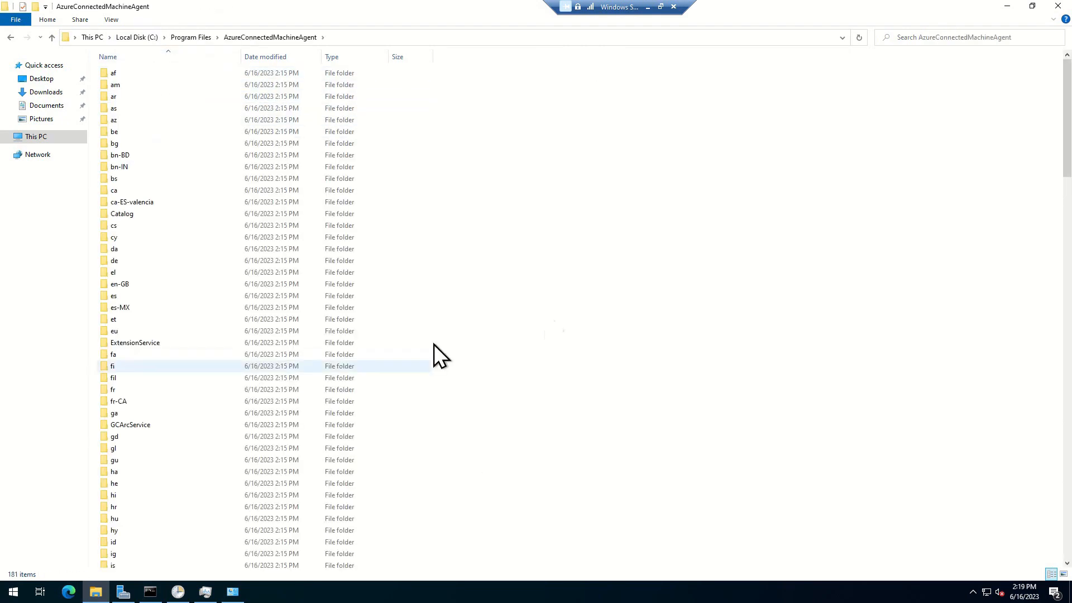
click(198, 38)
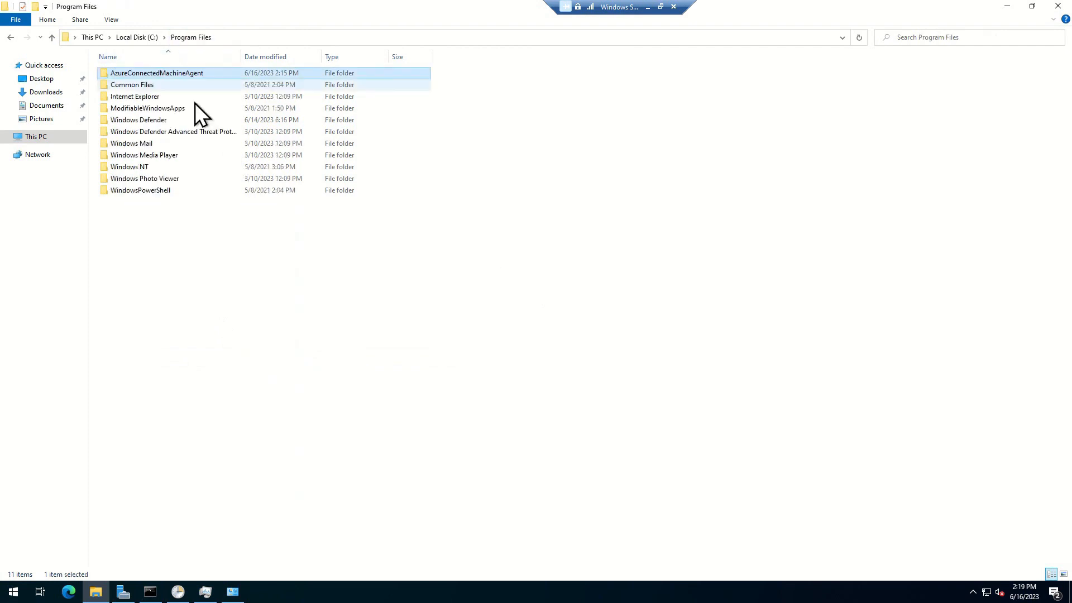
- Go to %programdata%, open the AzureConnectedMachineAgent folder by granting permanent access, and open its Log folder
click(295, 39)
text(%programdata)
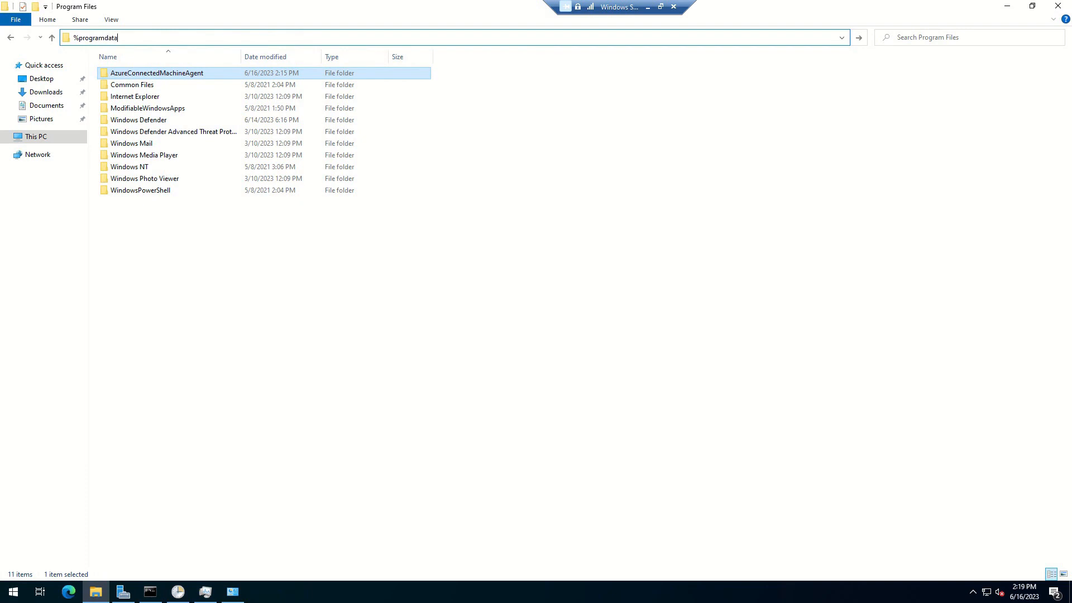
text(%)
key(Return)
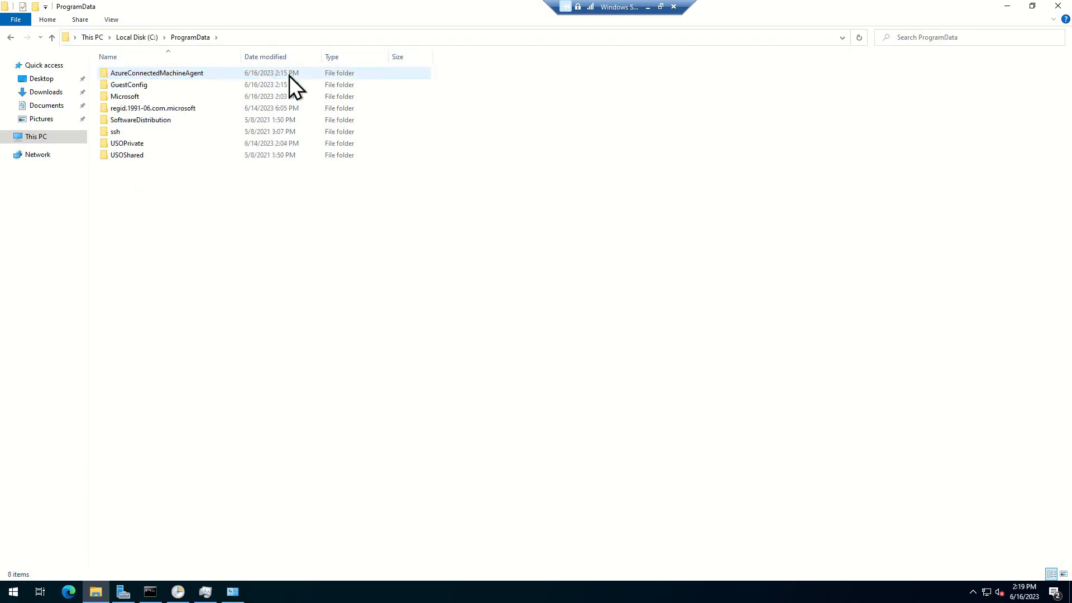
double_click(153, 74)
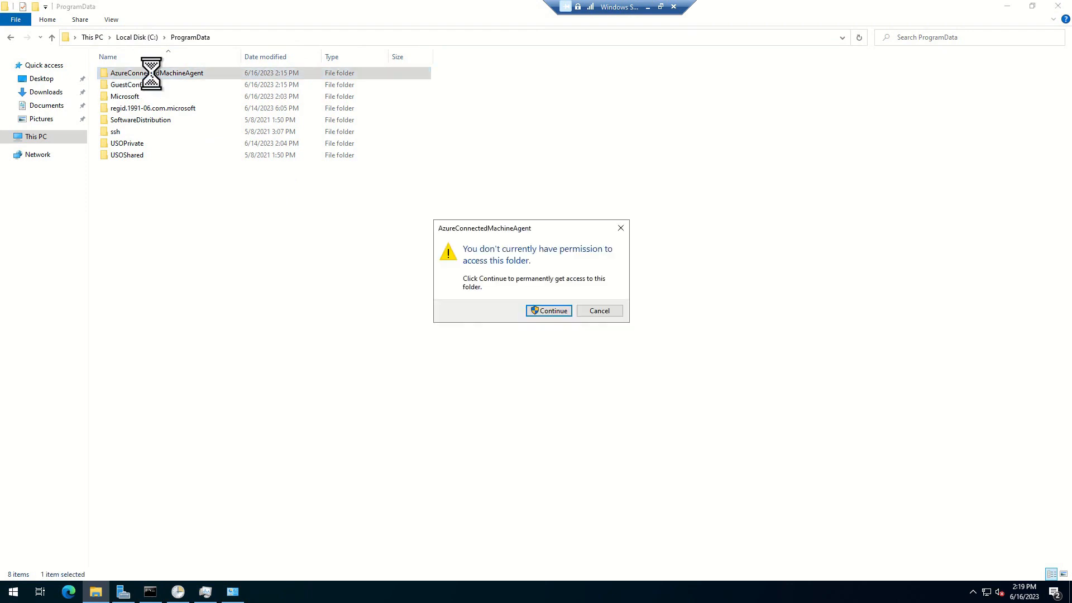
click(541, 313)
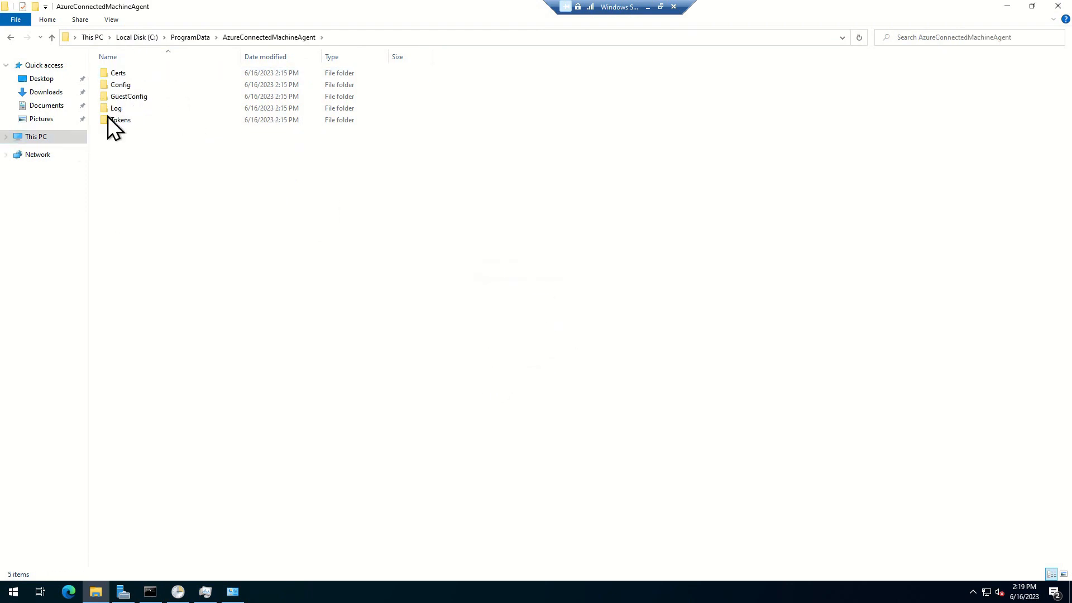
double_click(173, 111)
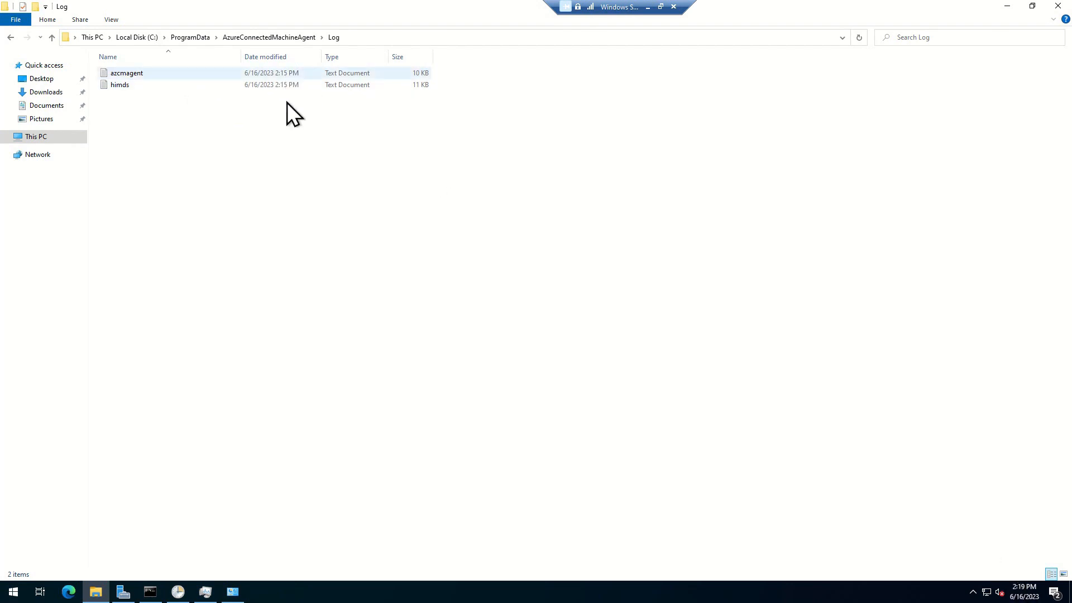
- Open the azcmagent log in Notepad, maximize the window and turn on Word Wrap
double_click(127, 76)
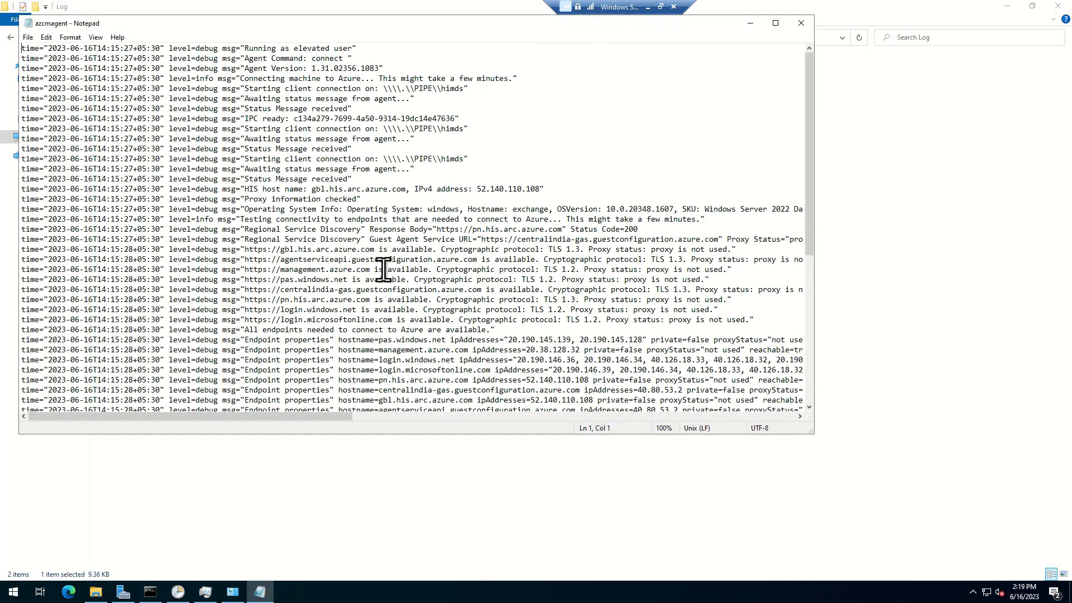
click(768, 29)
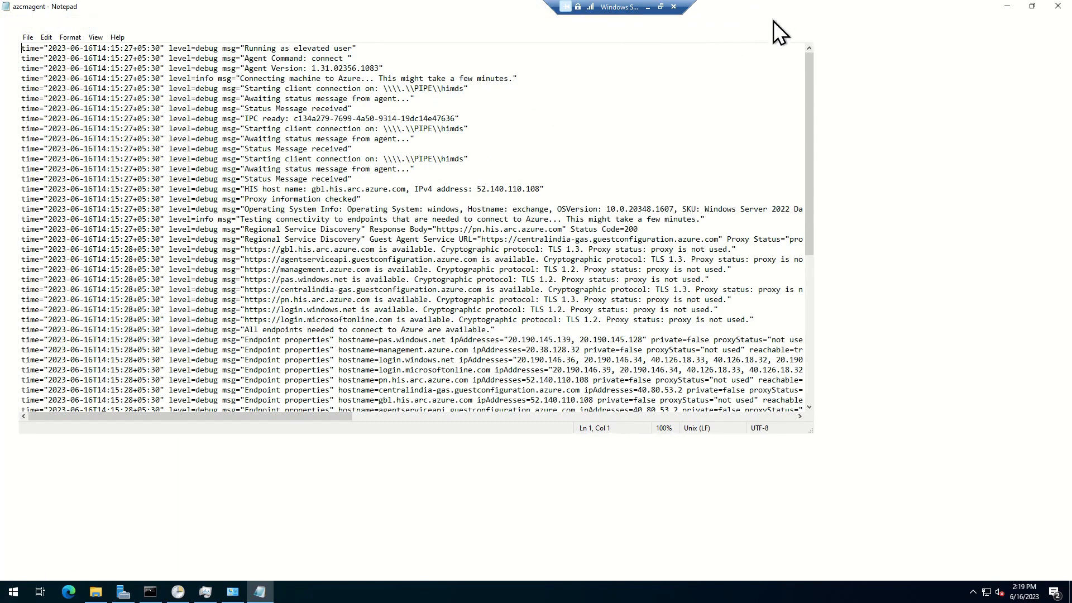
scroll(555, 348, down, 3)
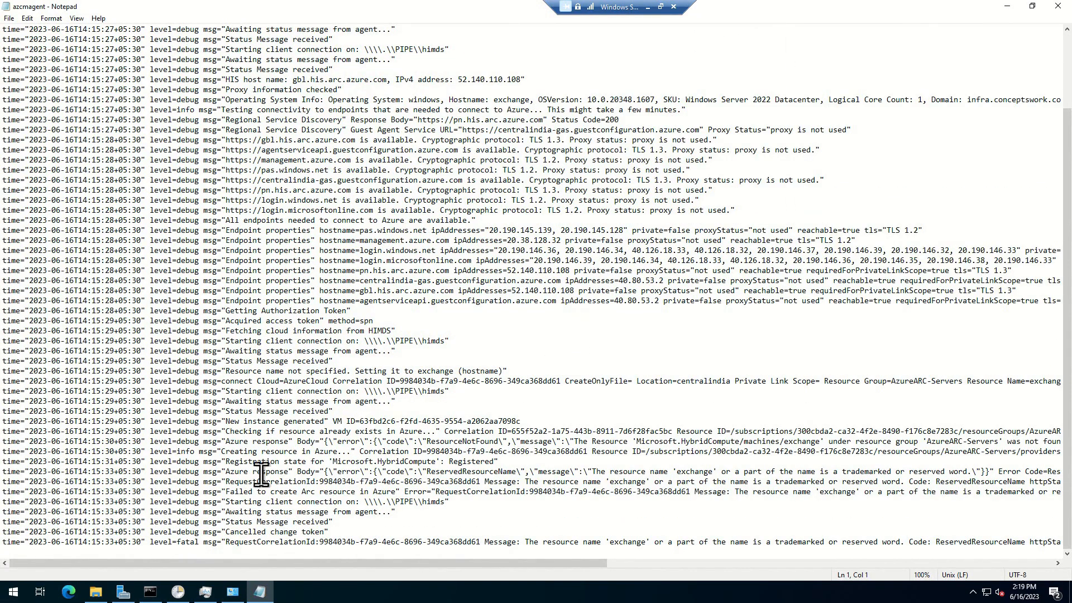
click(77, 19)
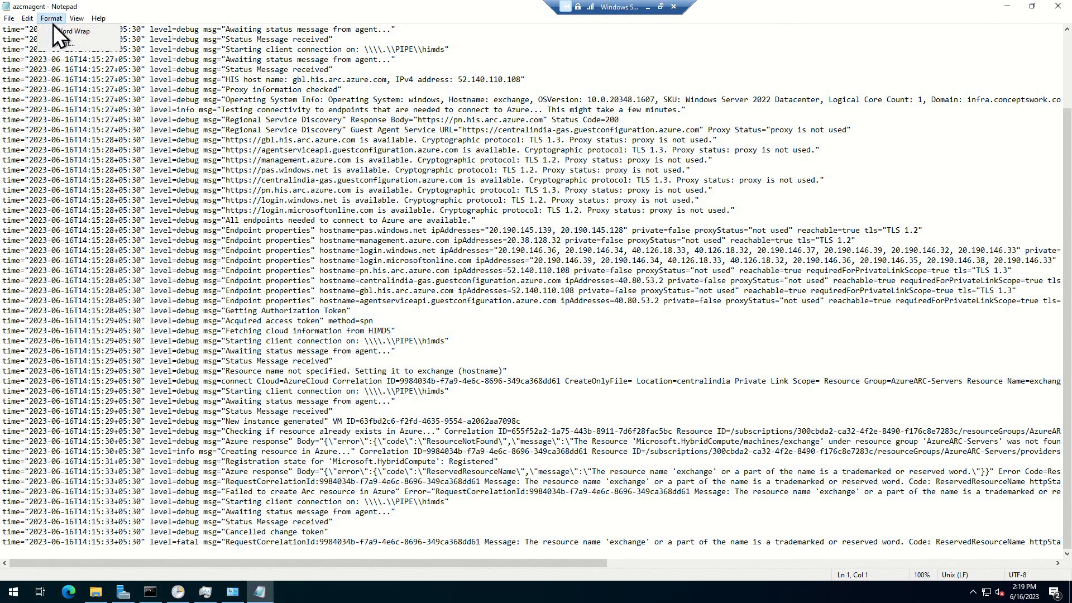
click(58, 30)
scroll(544, 327, down, 1)
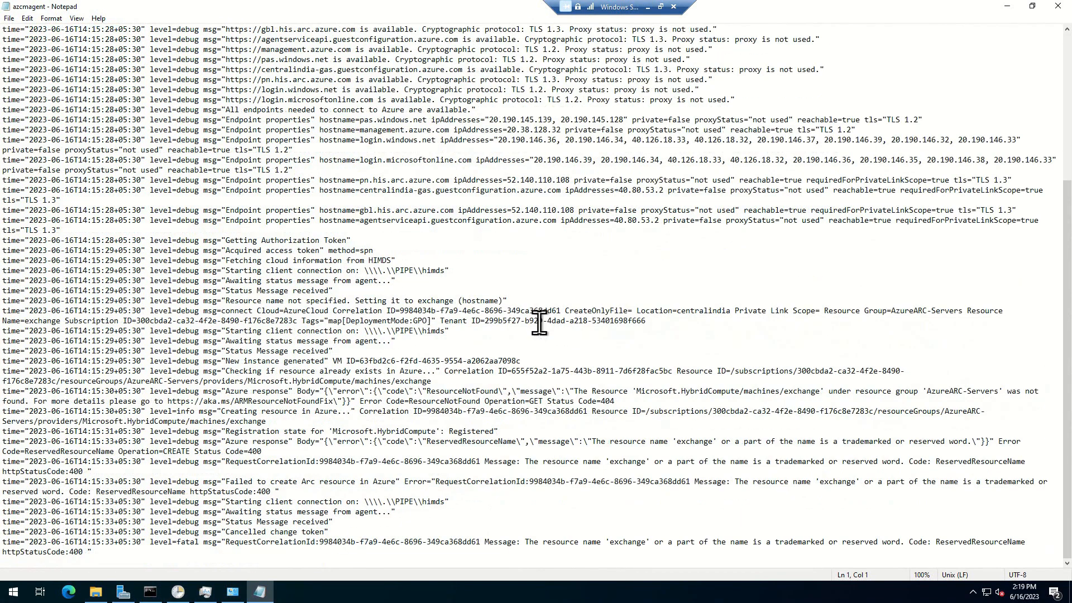
- Highlight the last entries of the azcmagent log to examine the fatal-level message
drag(441, 525, 804, 570)
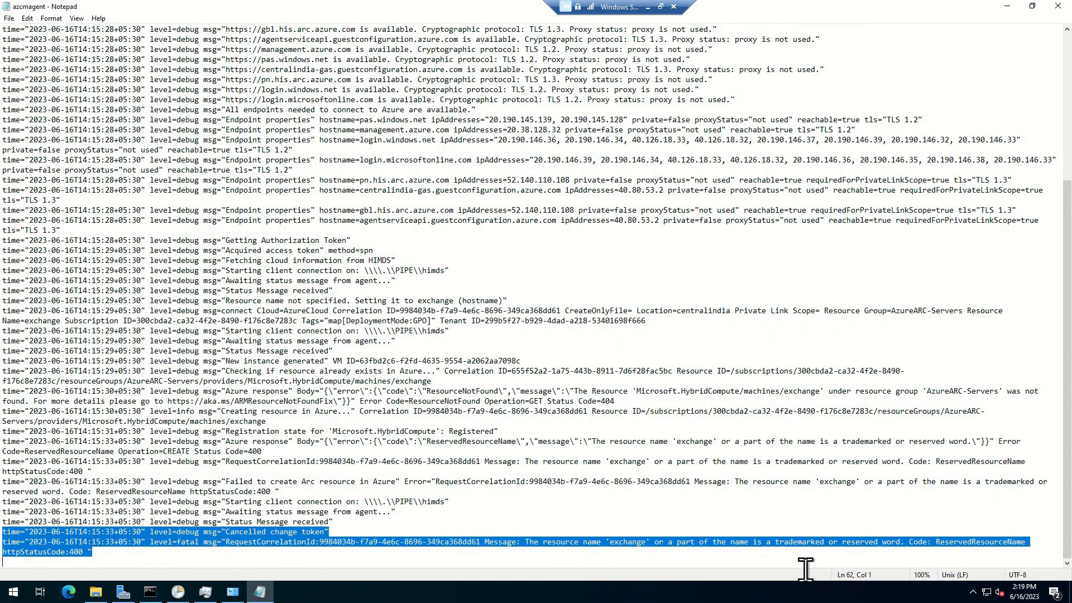
click(542, 513)
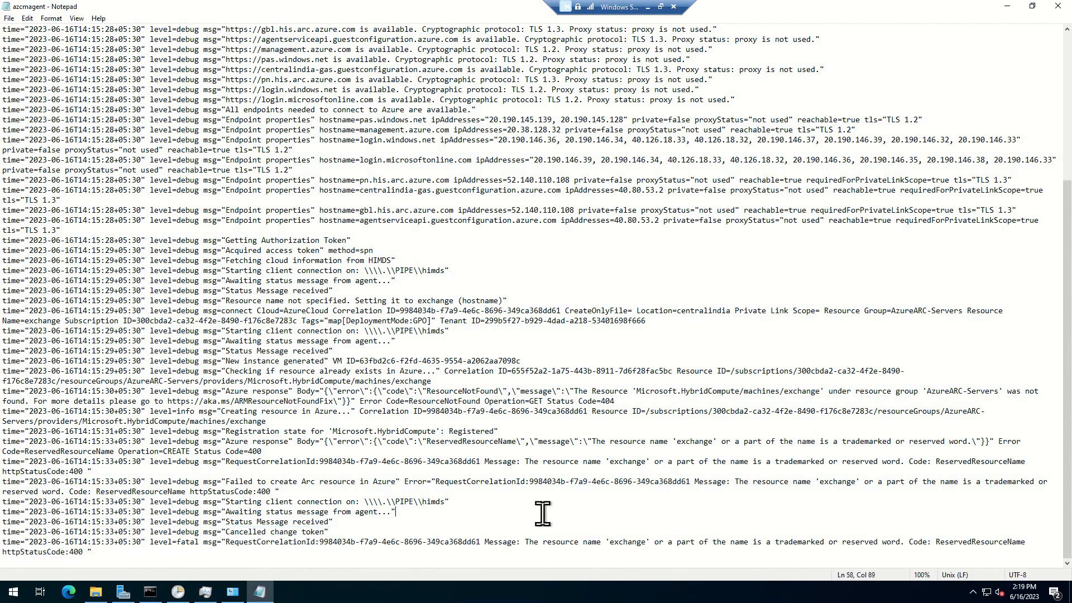
drag(520, 534, 605, 566)
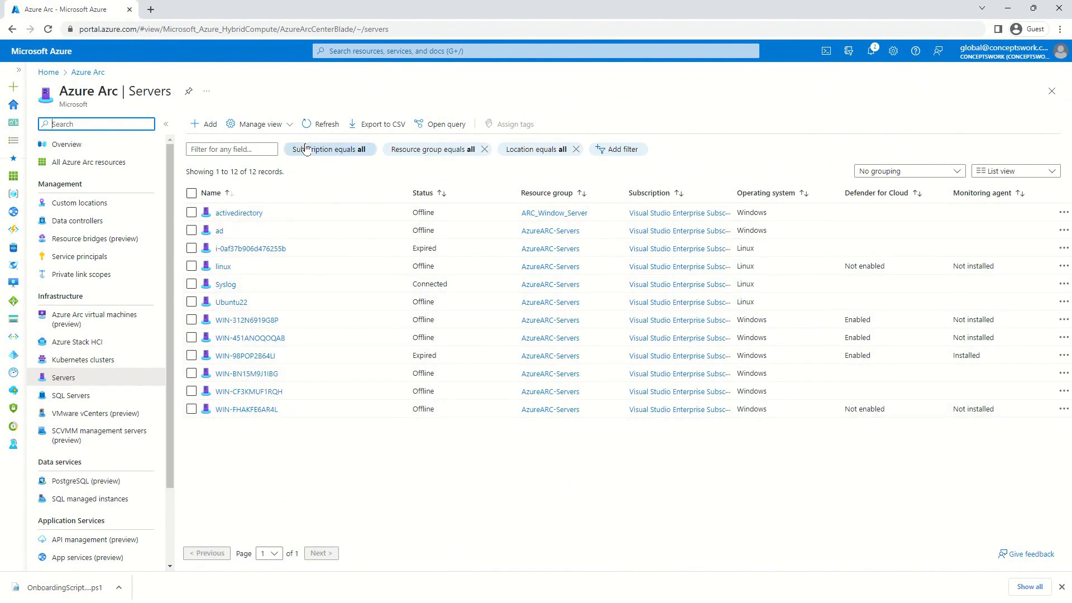
- Switch to the Azure portal and refresh the Azure Arc Servers list
click(311, 127)
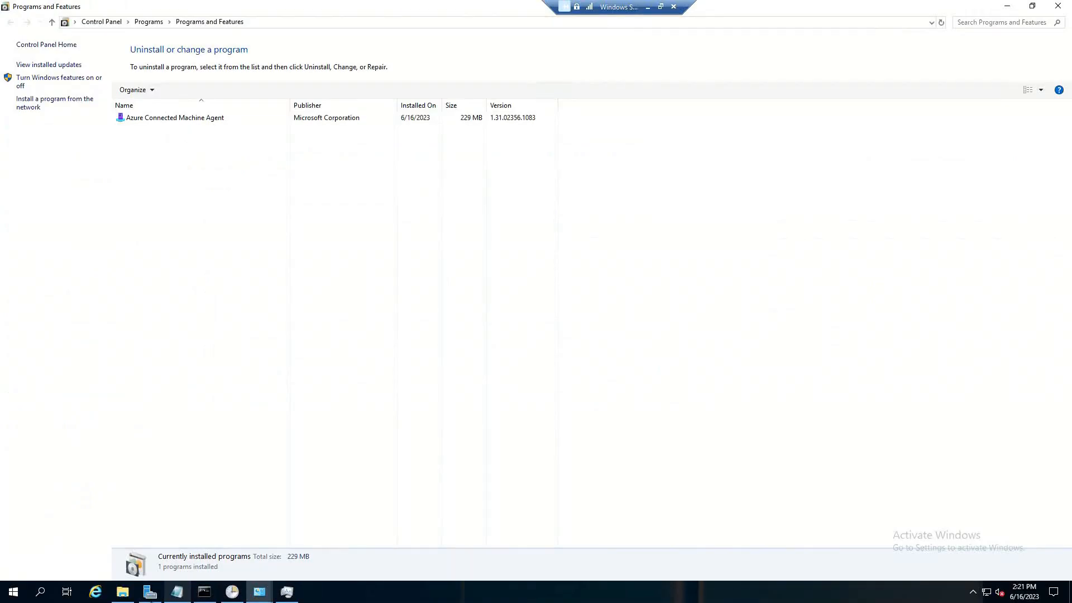
- Switch to File Explorer, go to %programdata%, open the AzureConnectedMachineAgent folder by granting permanent access, then open and refresh its Log folder
click(125, 511)
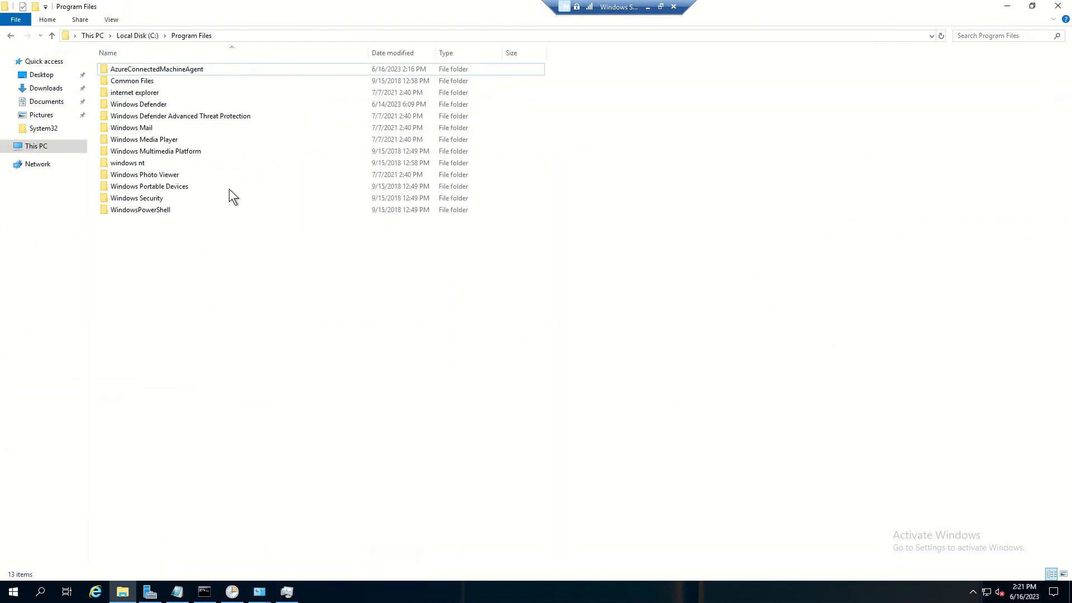
click(256, 32)
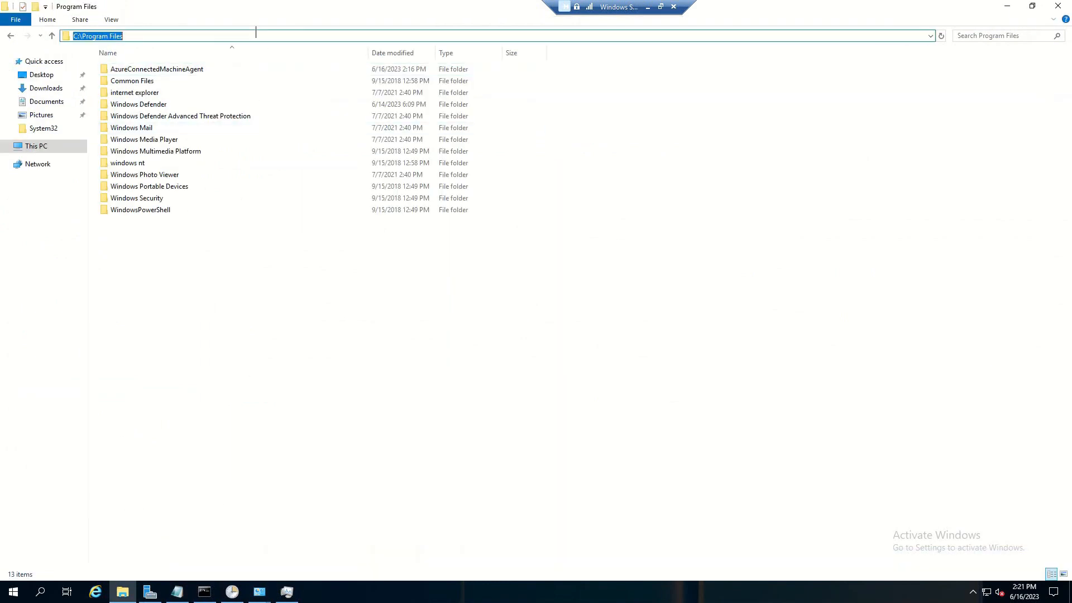
text(%programdata%)
key(Return)
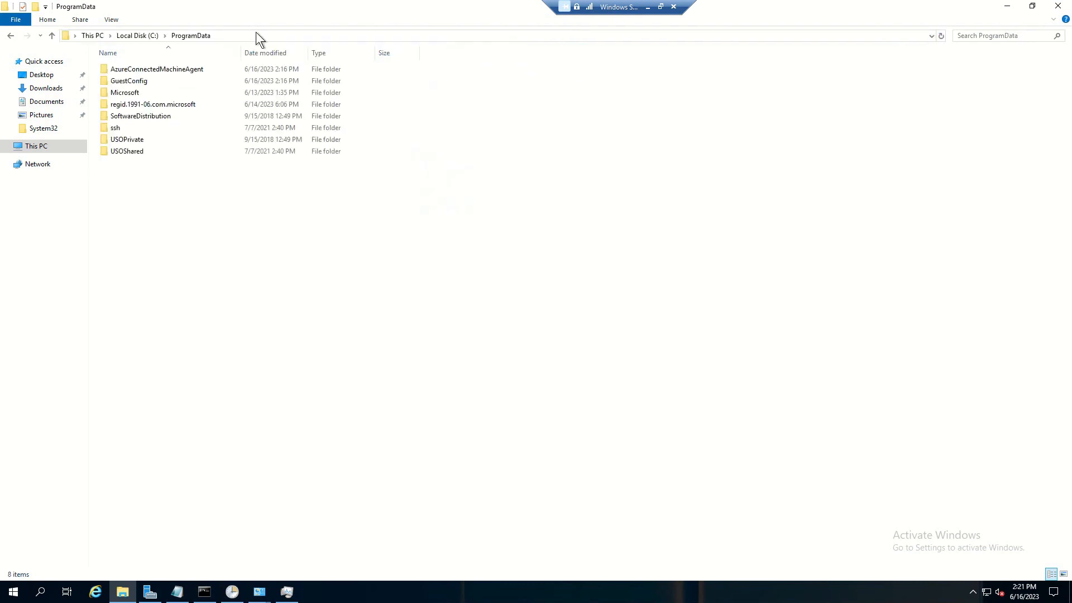
double_click(158, 69)
click(537, 311)
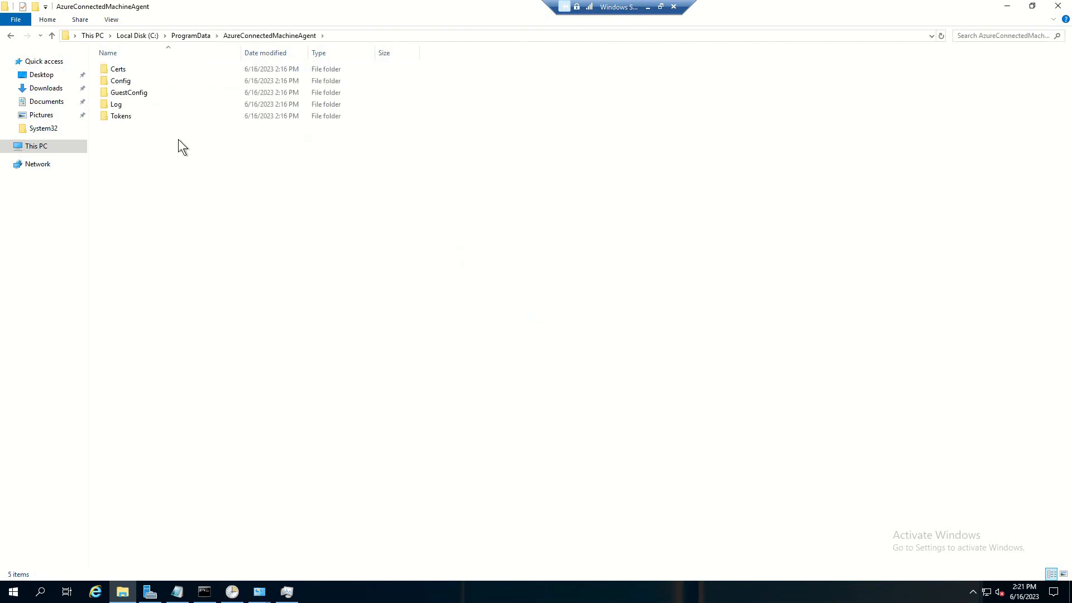
double_click(151, 104)
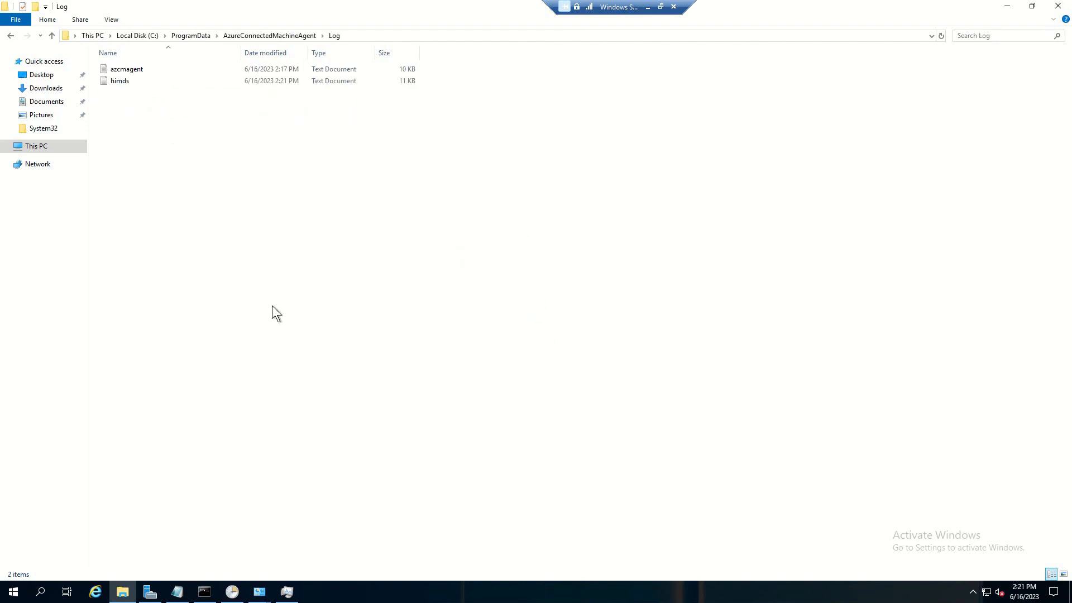
right_click(522, 214)
click(563, 254)
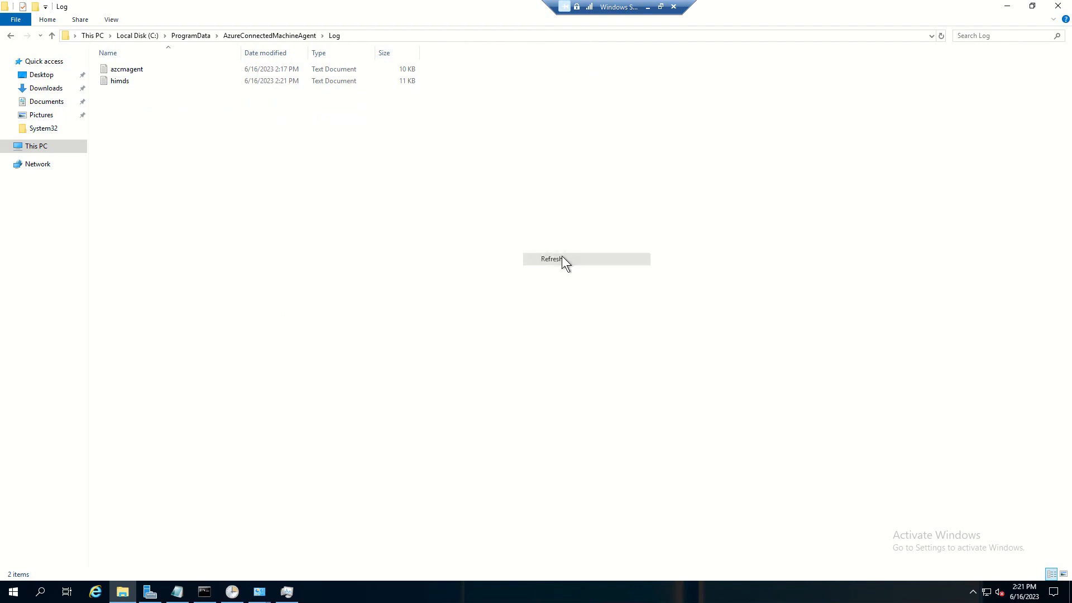
right_click(562, 251)
click(608, 296)
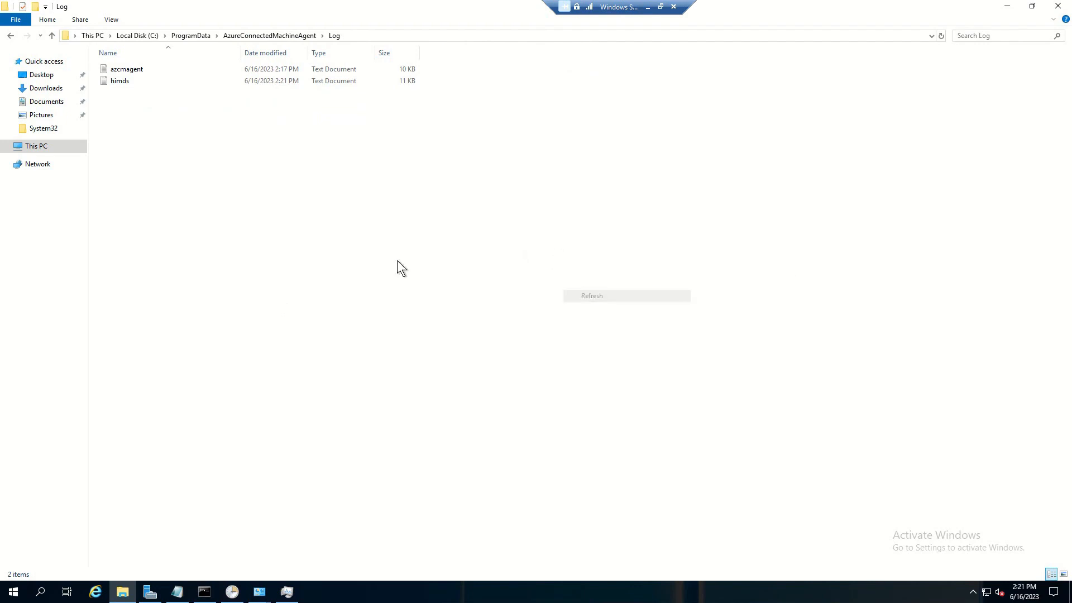
- Open the azcmagent log maximized with Word Wrap on, and highlight the entries just above the fatal-level message
double_click(139, 72)
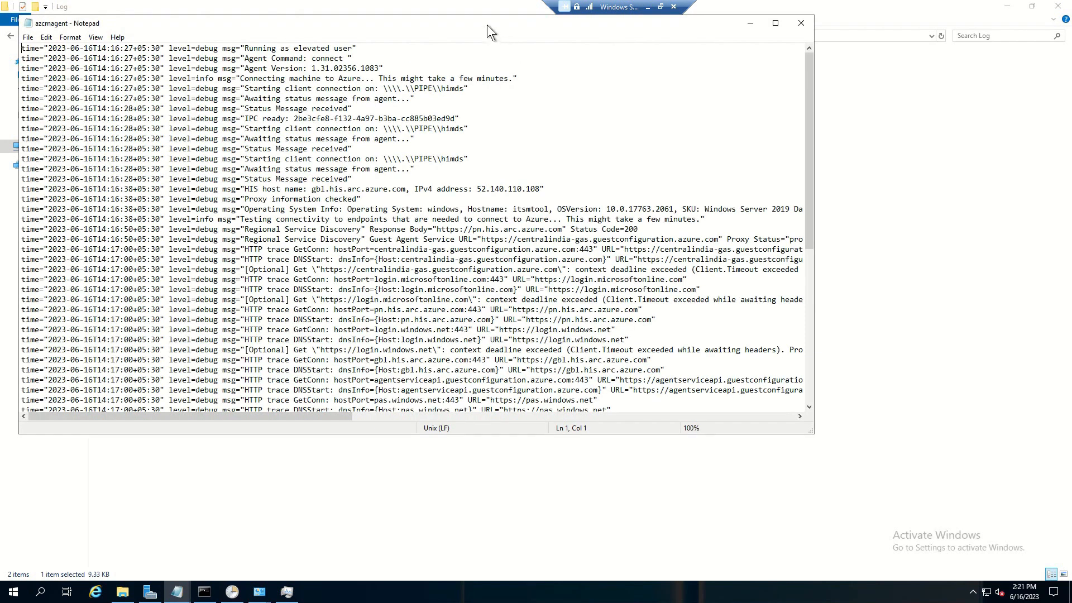
double_click(487, 25)
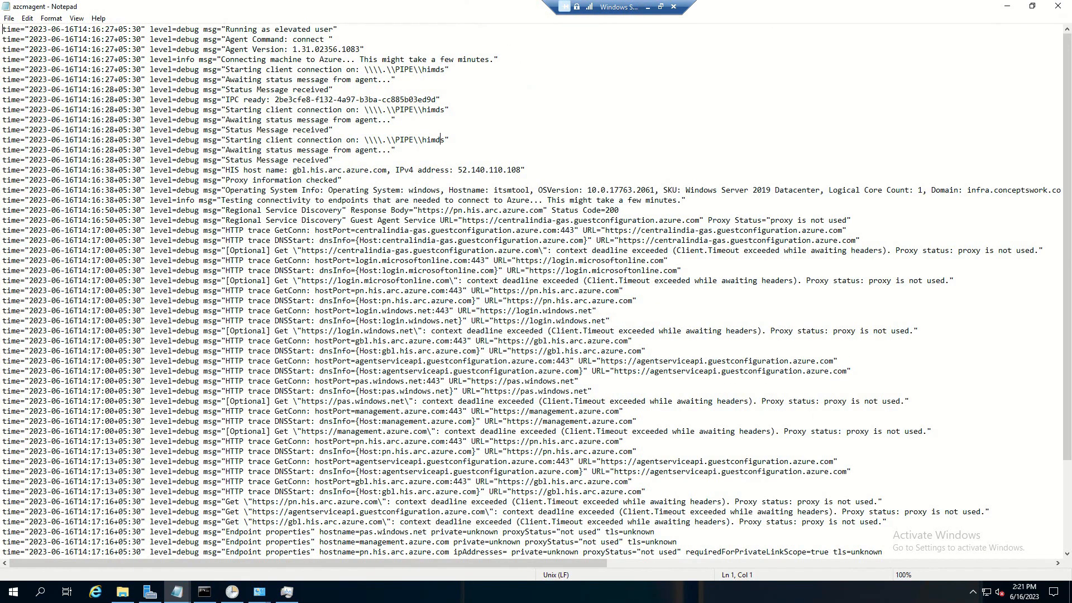
scroll(441, 139, down, 4)
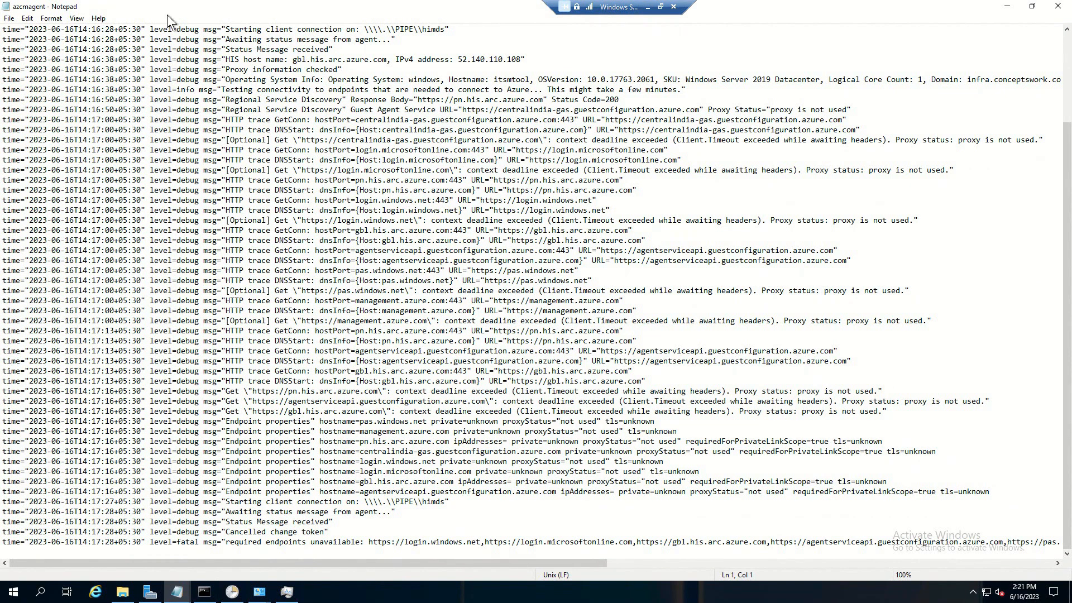
click(76, 19)
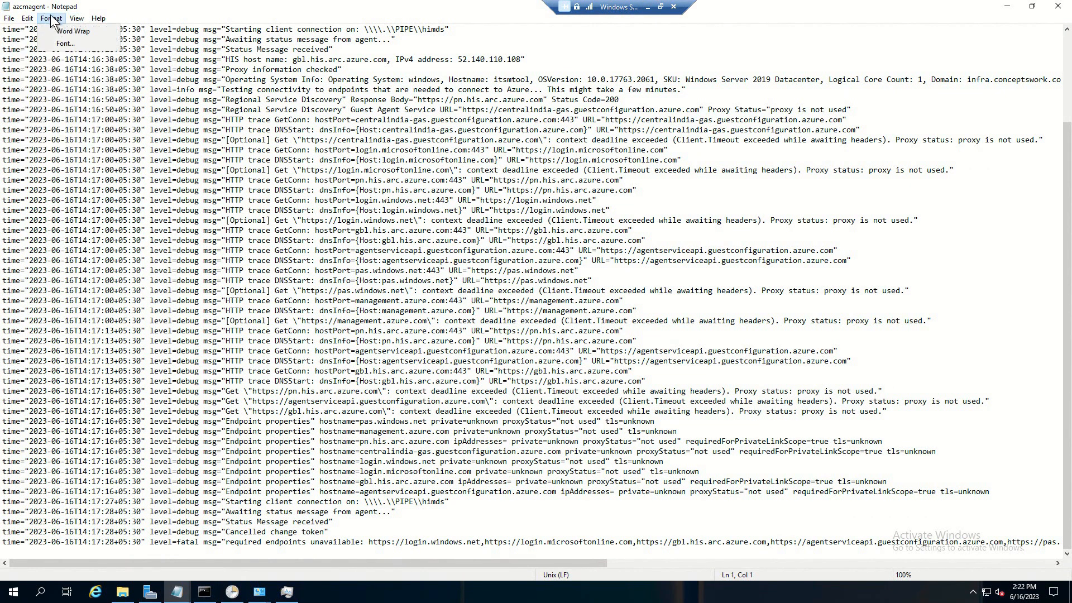
click(58, 31)
scroll(458, 281, down, 5)
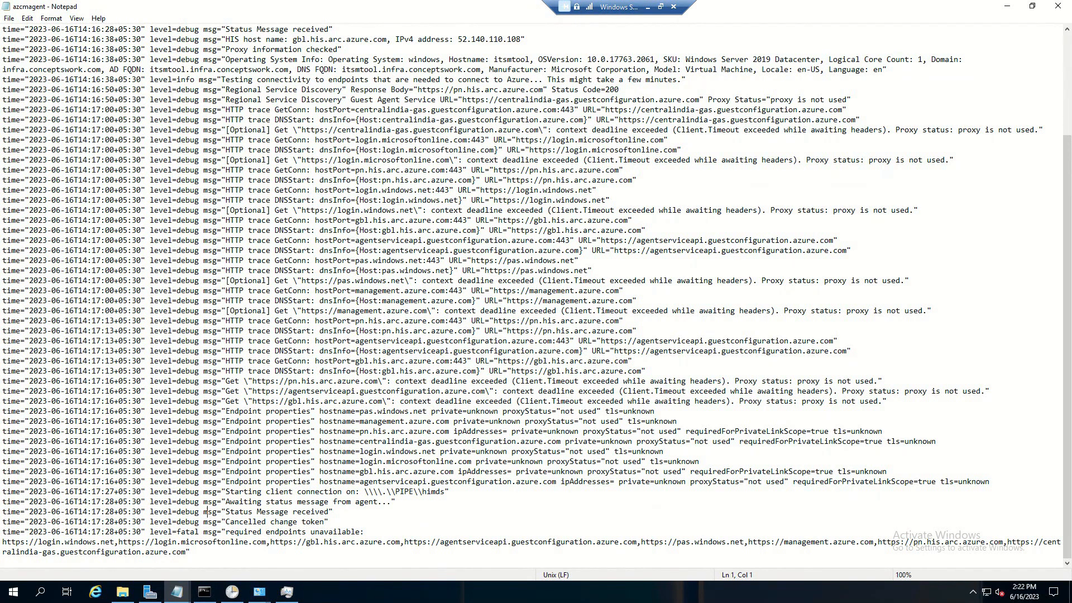
drag(207, 499, 408, 523)
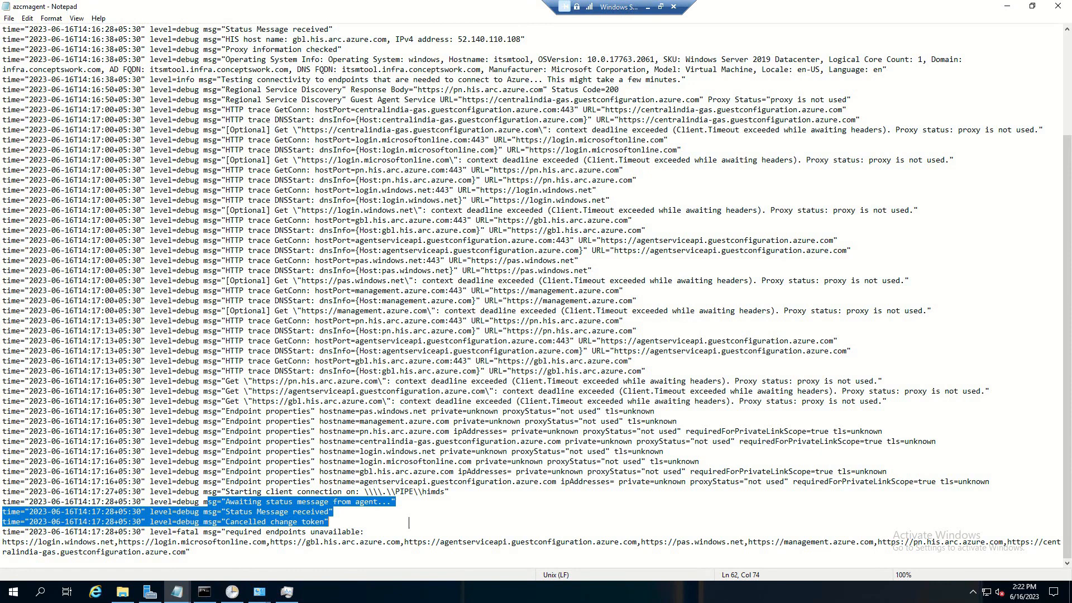
- Switch to Task Scheduler and refresh the Task Scheduler Library
click(232, 591)
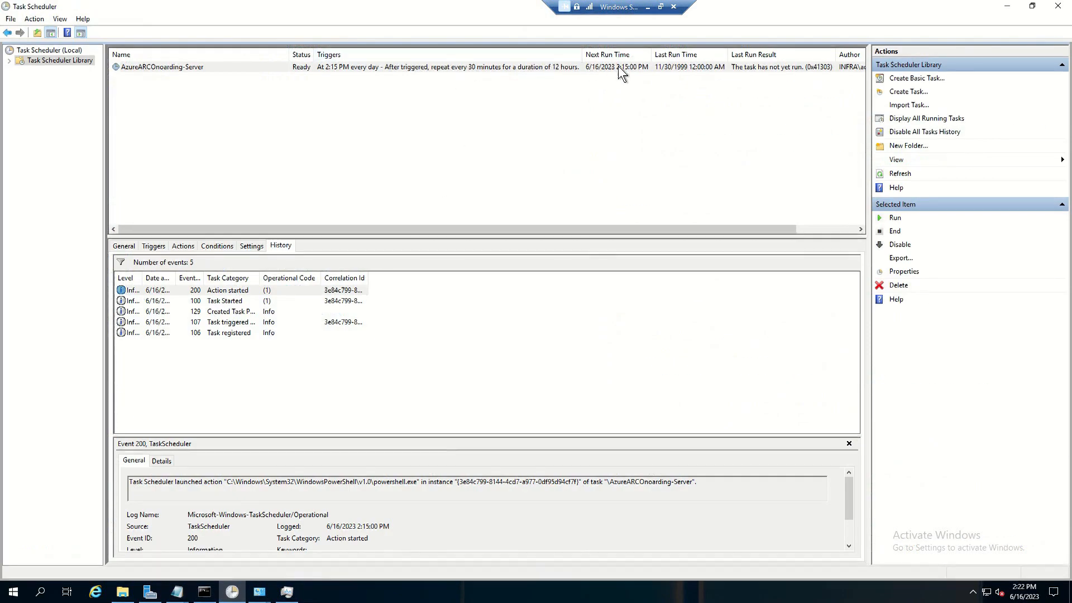
click(896, 174)
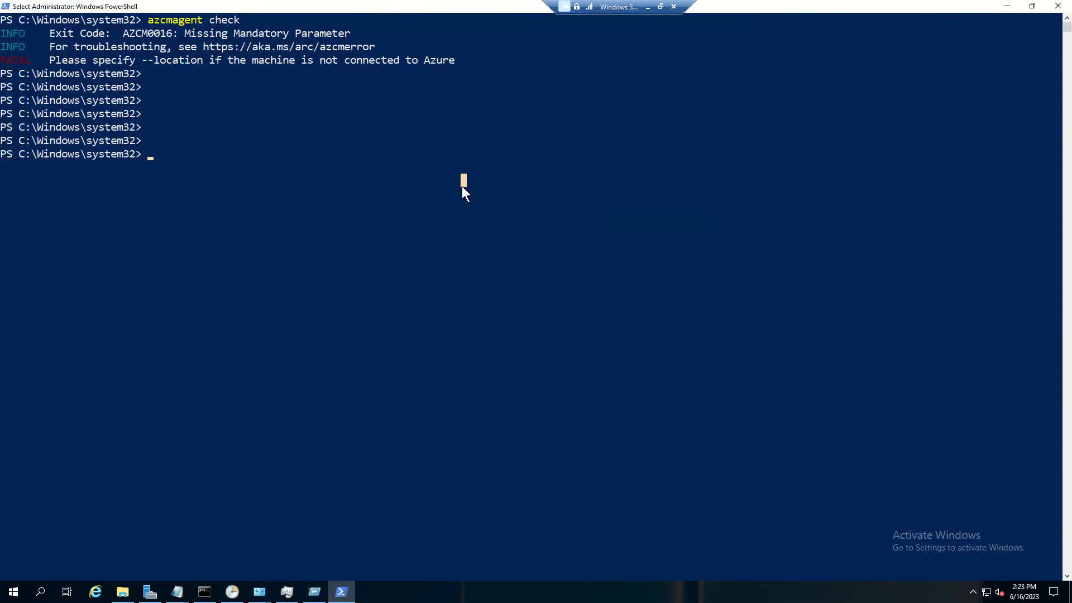
- Run azcmagent check --location centralIndia to test connectivity to the required Azure endpoints
key(Up)
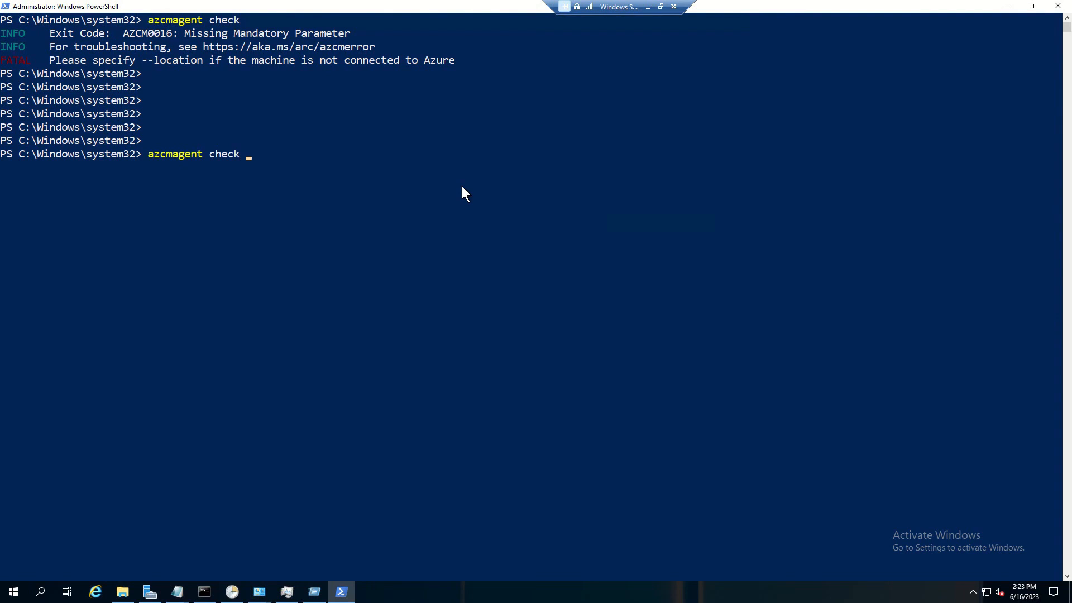
text(--location Ce)
key(BackSpace)
key(BackSpace)
text(centtr)
key(BackSpace)
key(BackSpace)
text(ralIndia)
key(Return)
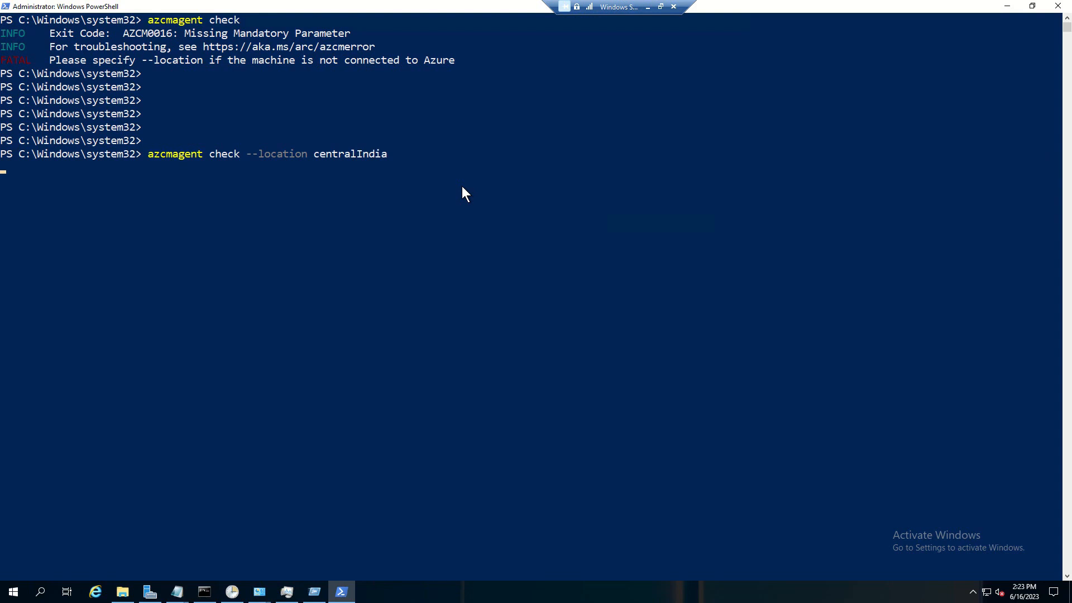
click(404, 241)
key(Return)
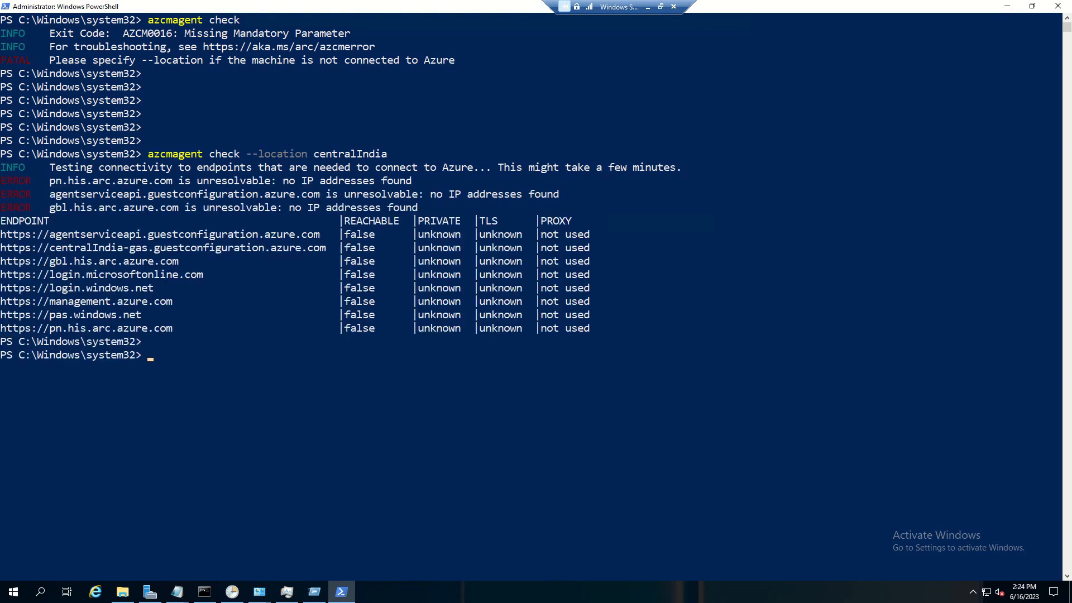
- Highlight the error lines in the connectivity check output to examine them, and view the system clock
click(15, 176)
drag(69, 167, 420, 210)
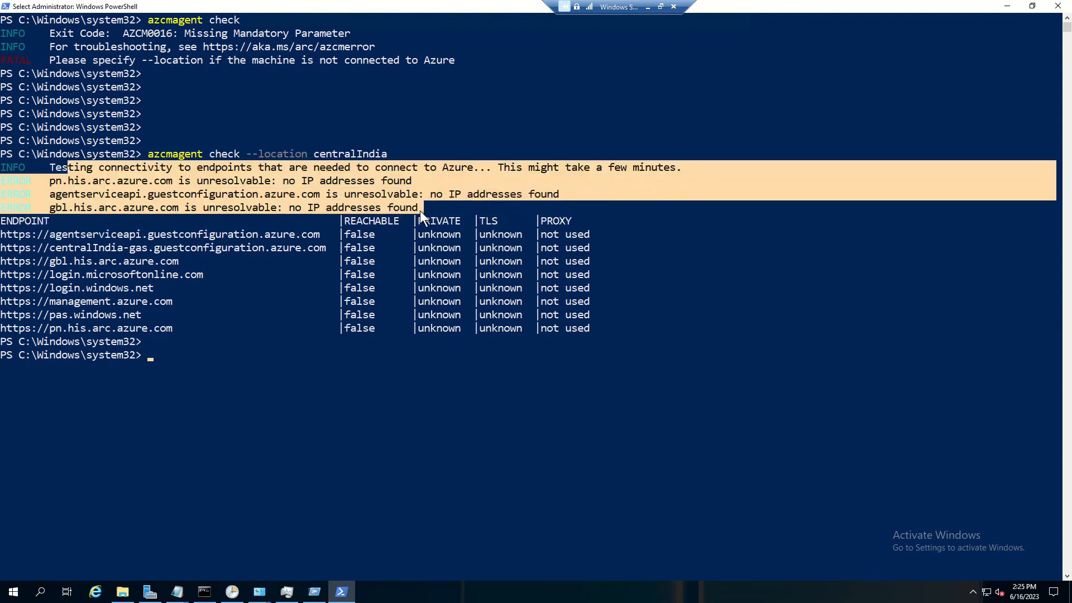
click(249, 422)
click(1025, 591)
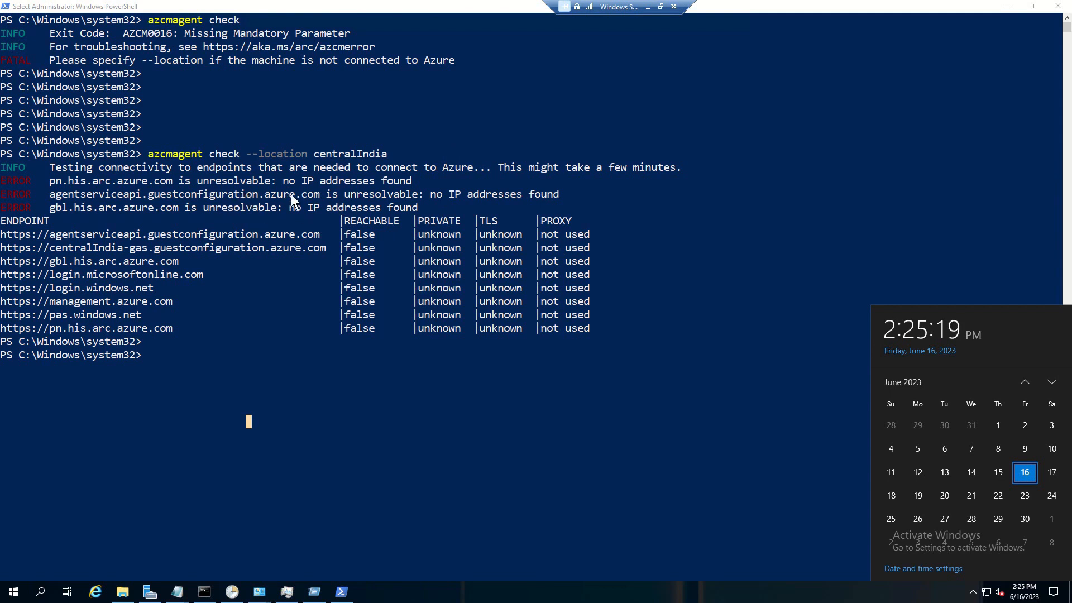
click(373, 232)
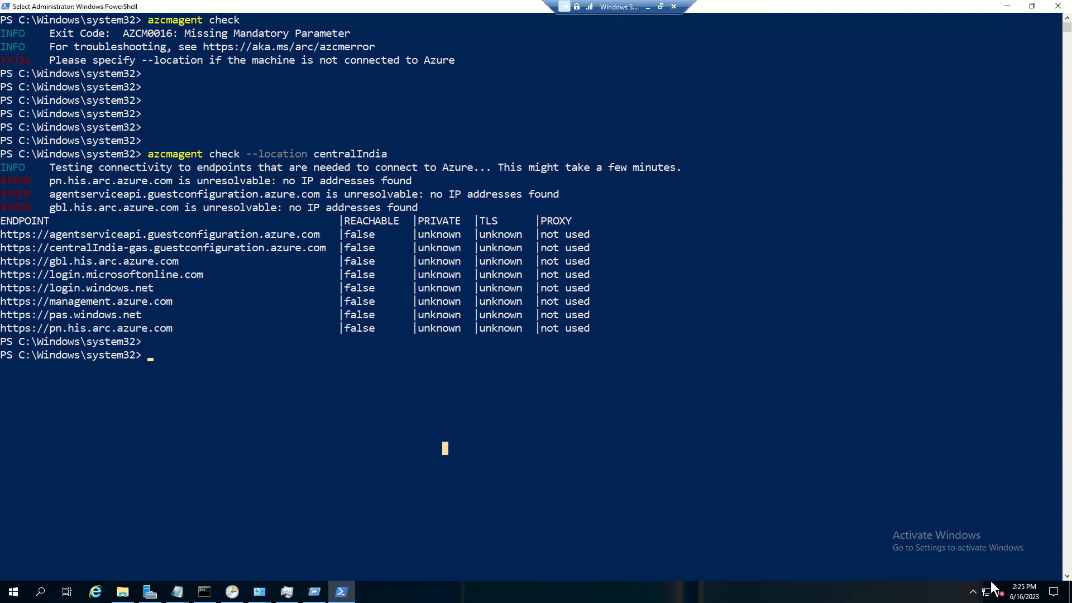
- Rerun azcmagent check --location centralIndia to retest the Azure endpoints
key(Escape)
key(Up)
key(Return)
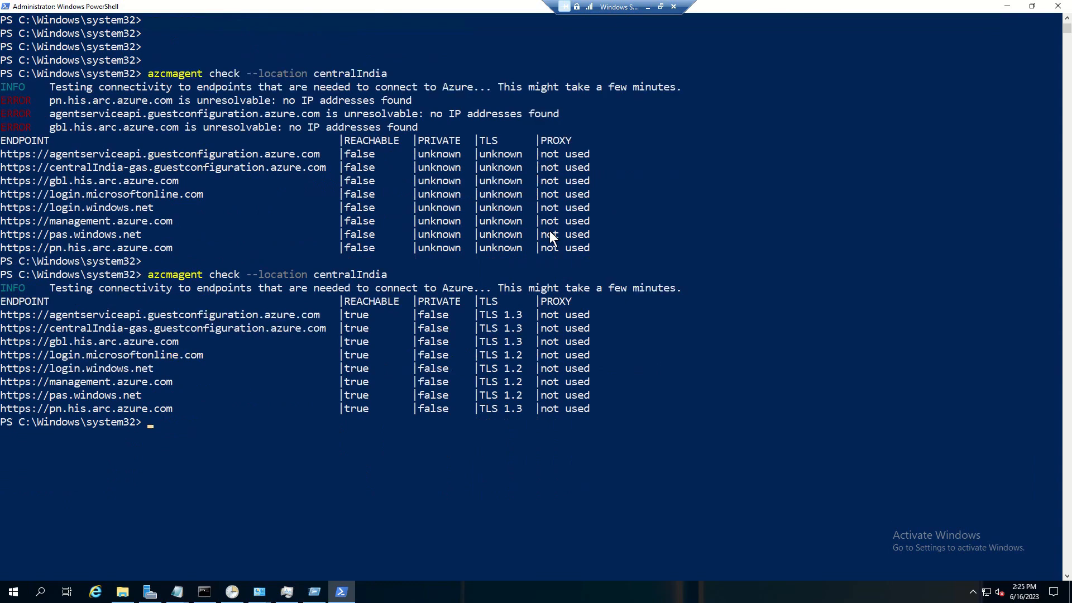
- Compare the endpoint reachability results of the two connectivity checks by highlighting their commands and output
scroll(551, 238, down, 2)
drag(86, 225, 559, 332)
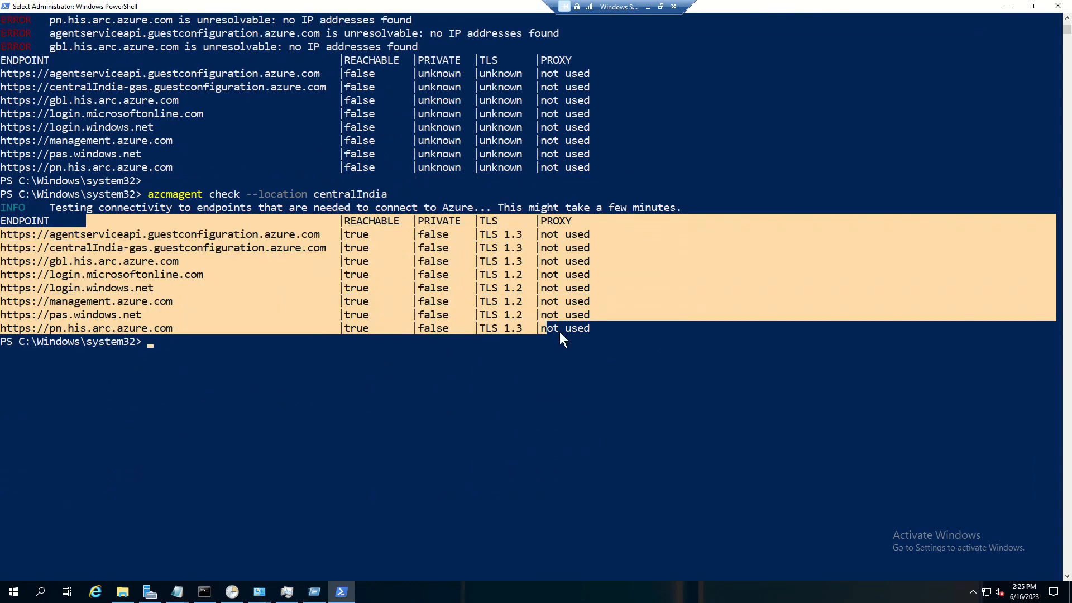
click(682, 474)
scroll(332, 240, up, 2)
drag(85, 100, 593, 407)
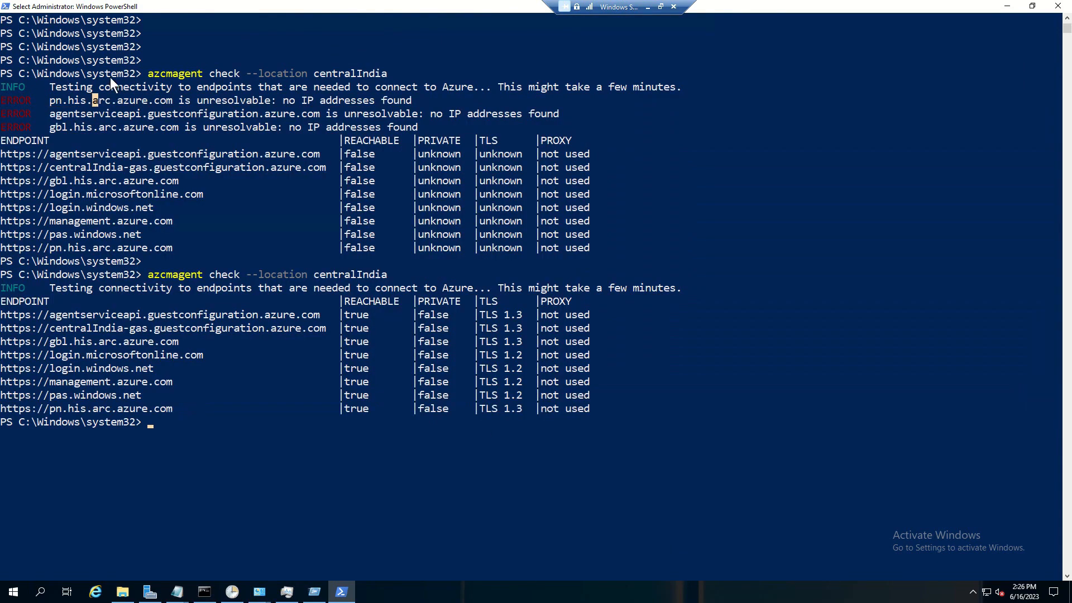
drag(109, 77, 448, 69)
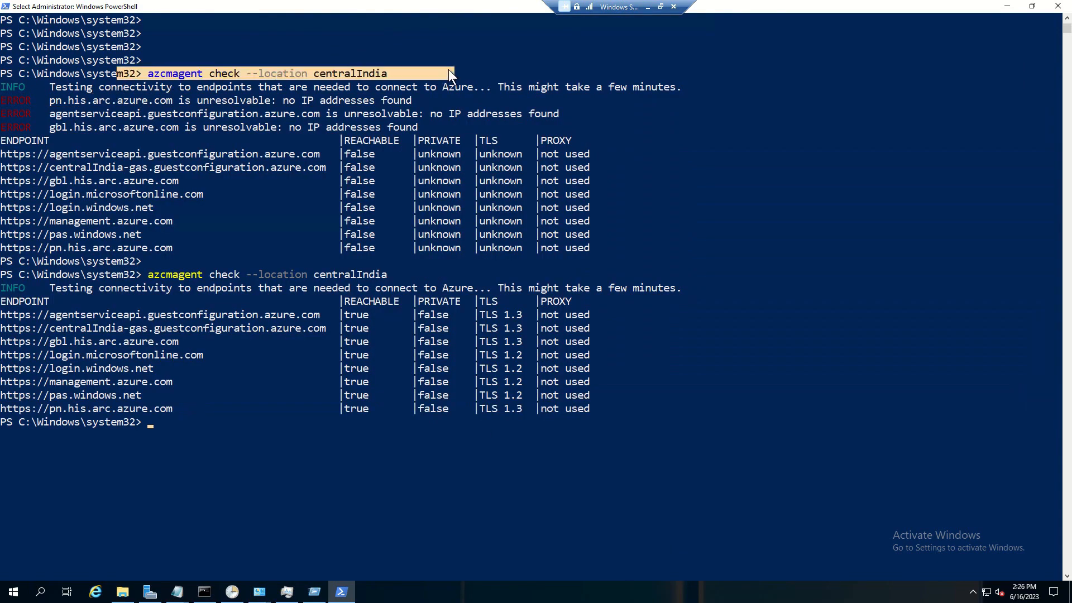
drag(123, 261, 464, 266)
drag(155, 274, 430, 273)
drag(272, 301, 437, 414)
- Repeat the azcmagent check for centralIndia once more, then clear the console with cls
key(Up)
key(Return)
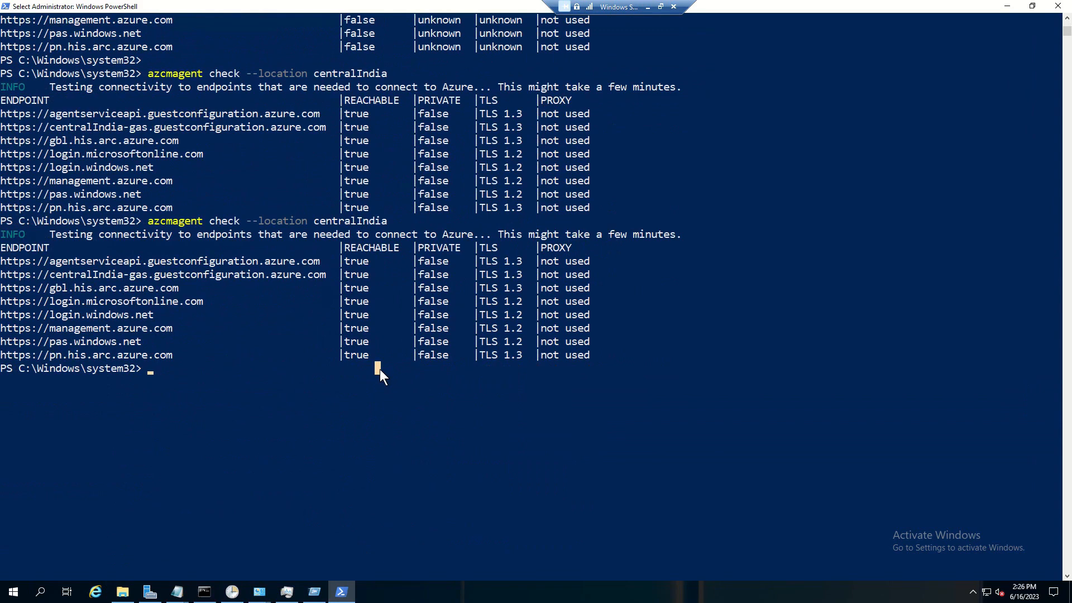
scroll(380, 369, up, 5)
text(cls)
key(Return)
text(\)
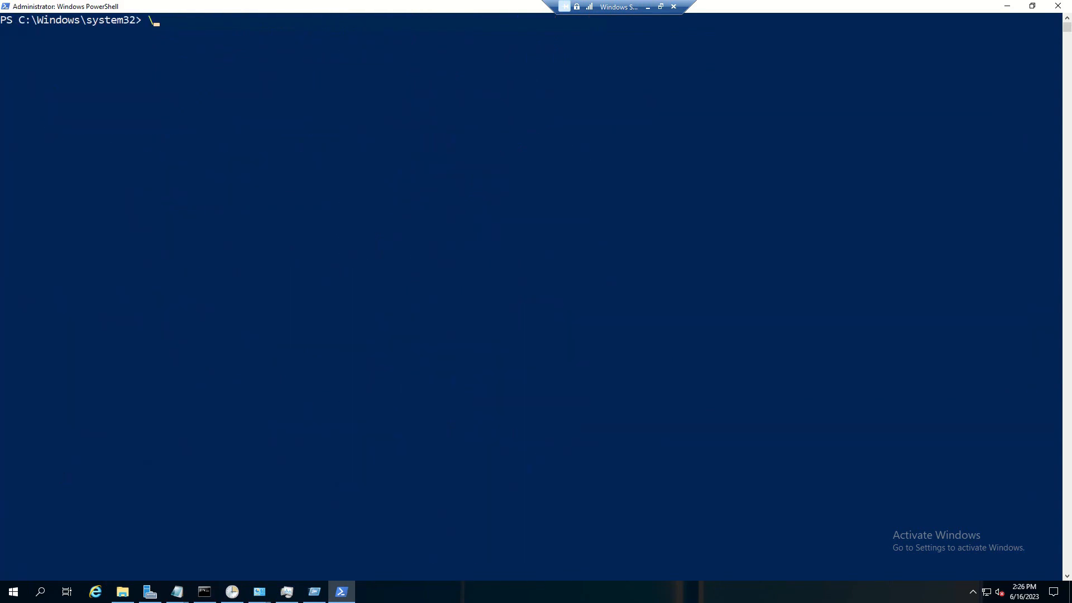
click(388, 313)
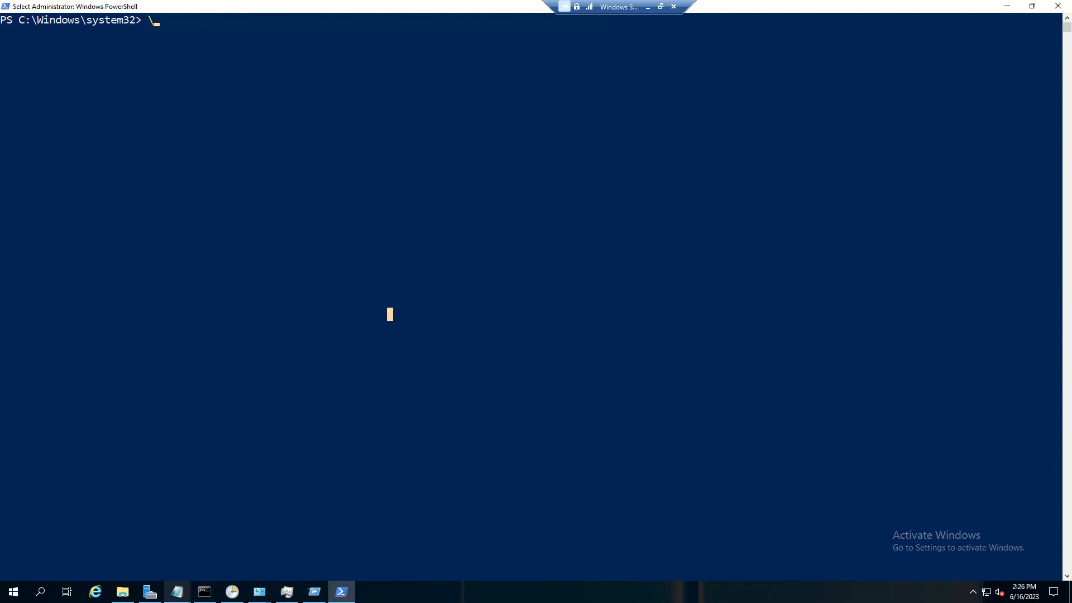
- Switch to Task Scheduler, compare the AzureARCOnoarding-Server task's next run time with the system clock, and examine its history
click(235, 593)
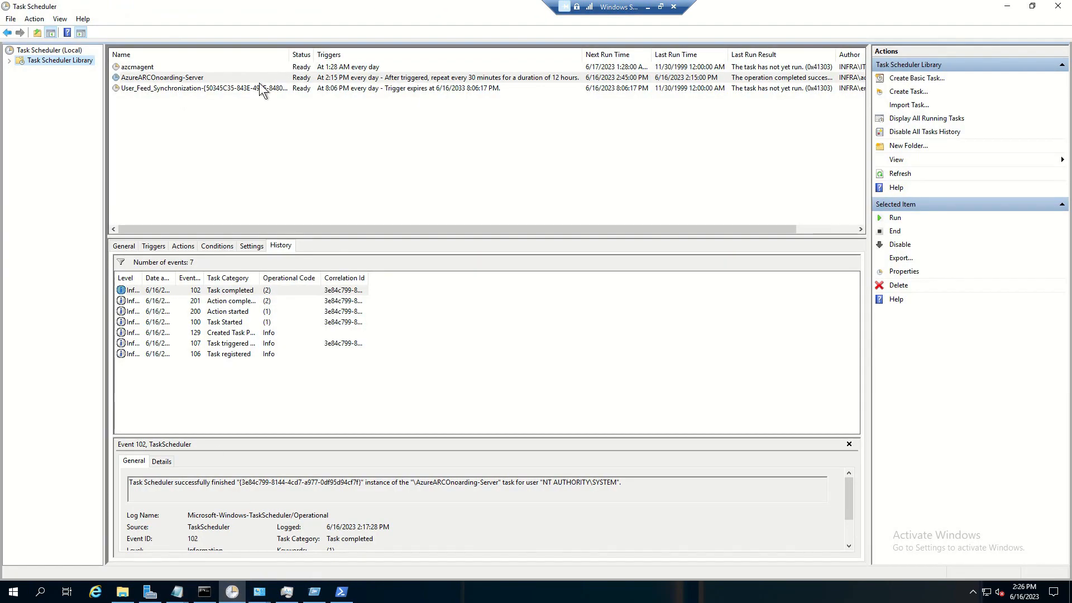
click(347, 79)
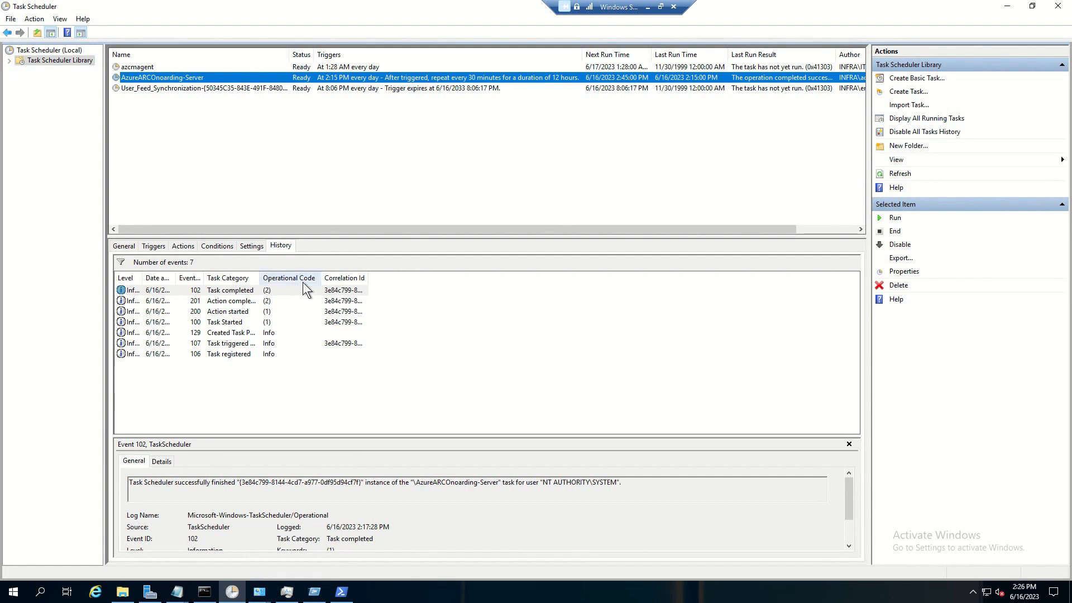
click(1025, 593)
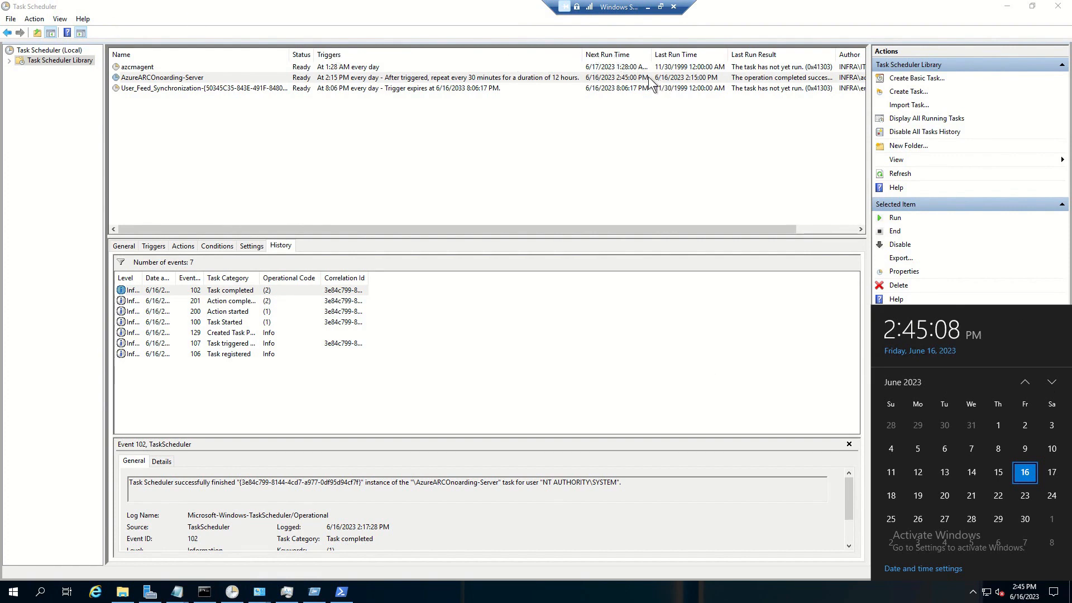
click(670, 79)
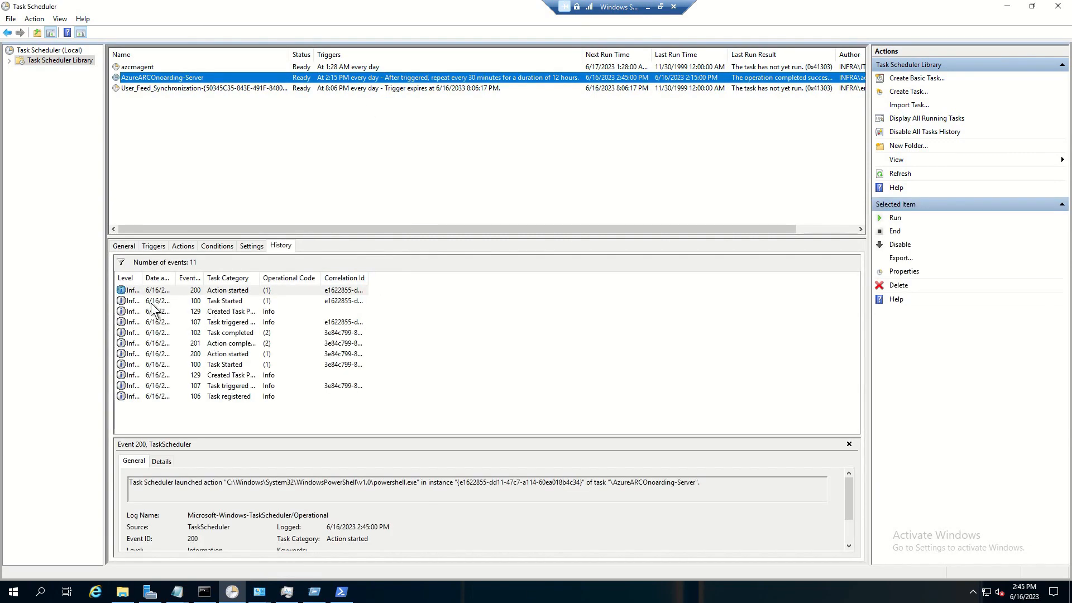
drag(175, 277, 299, 278)
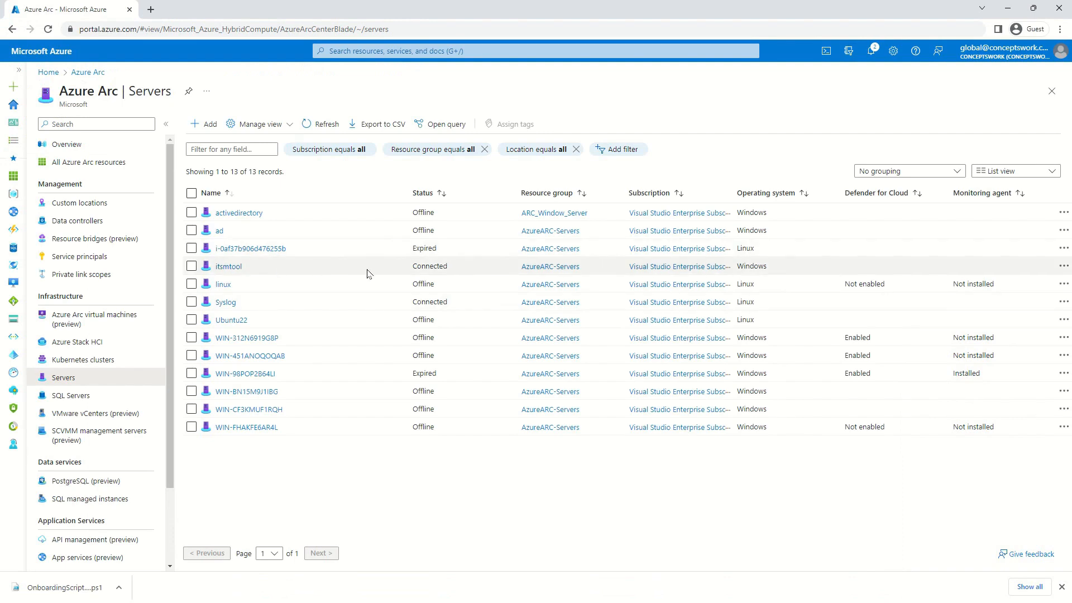
- Refresh the Azure Arc Servers list in the Azure portal and open the itsmtool server
click(320, 121)
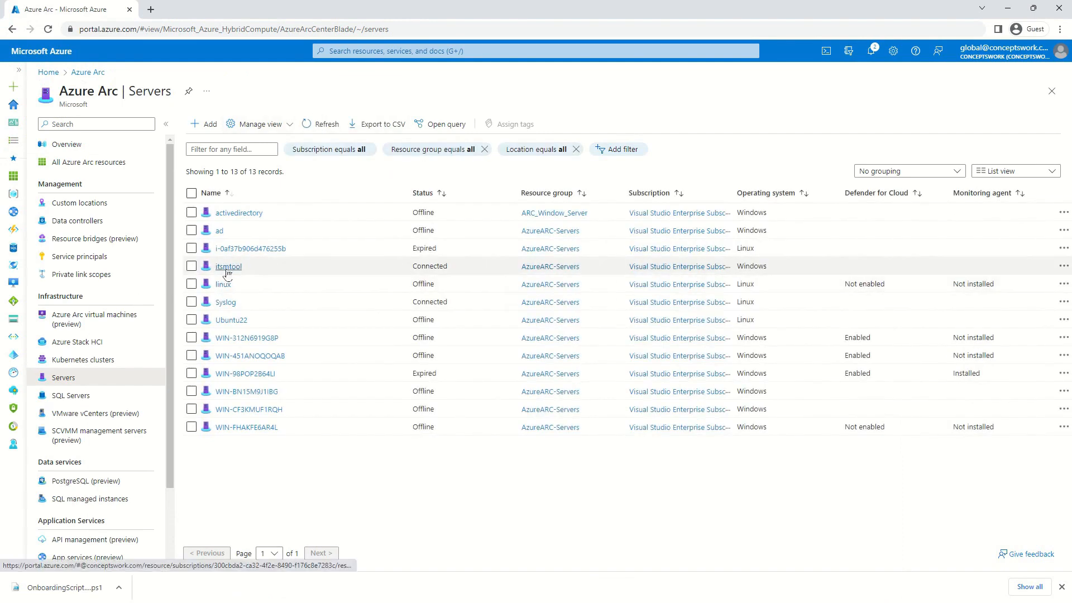
click(228, 268)
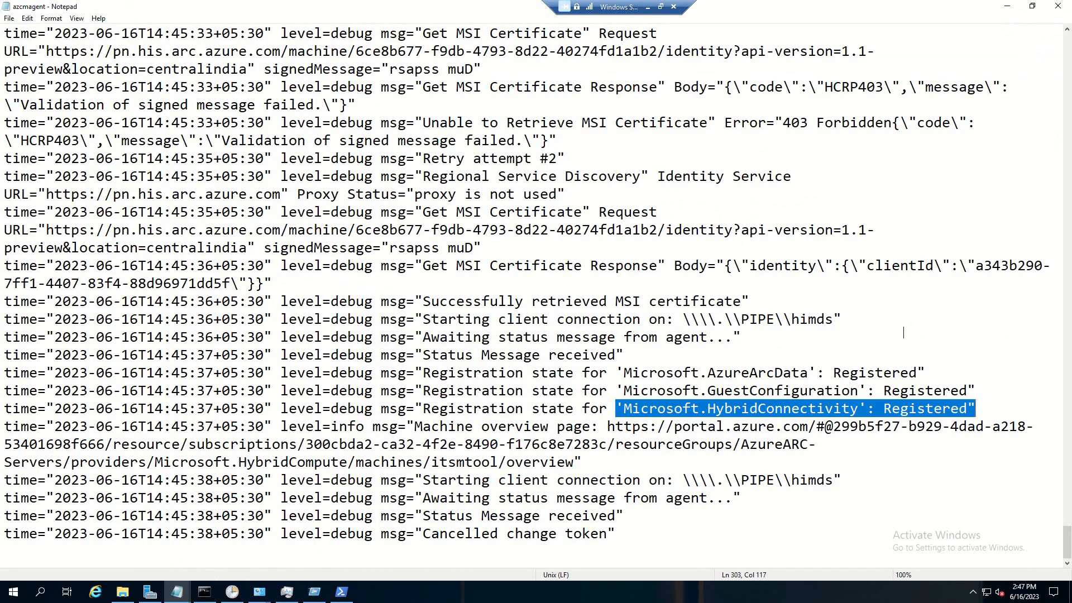
- Review the azcmagent log's registration entries, highlighting the endpoint properties and the authorization token and HIMDS messages
drag(904, 332, 186, 70)
click(566, 426)
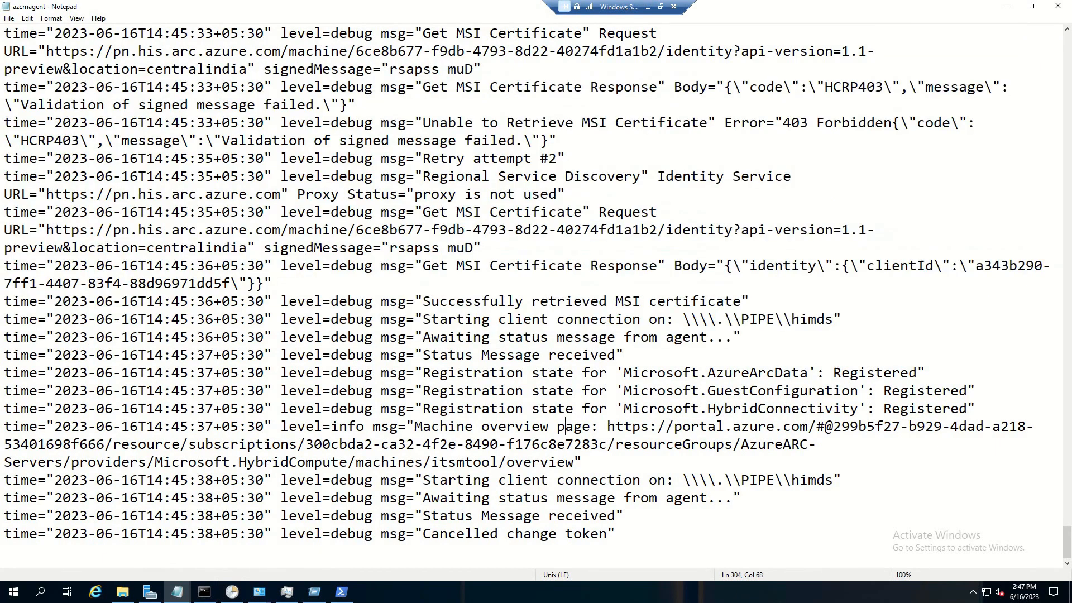
scroll(823, 385, up, 15)
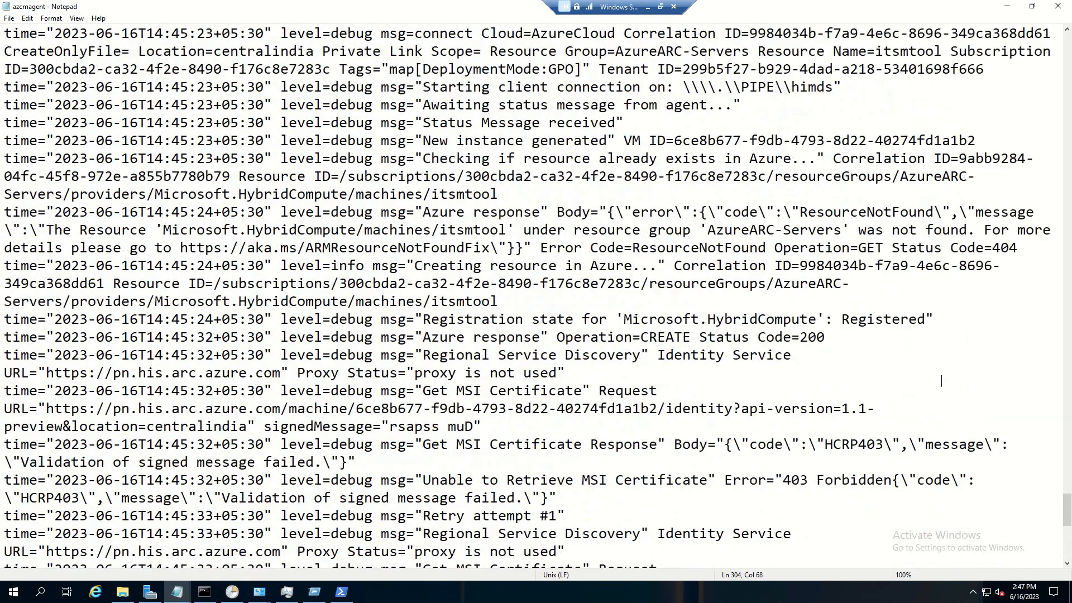
scroll(931, 389, up, 7)
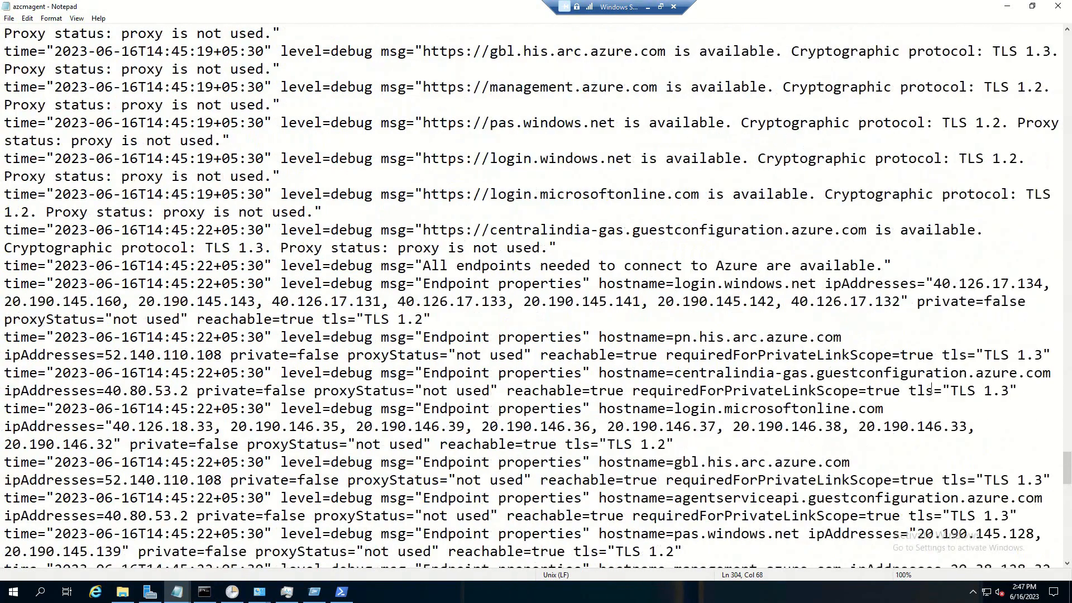
drag(353, 355, 920, 443)
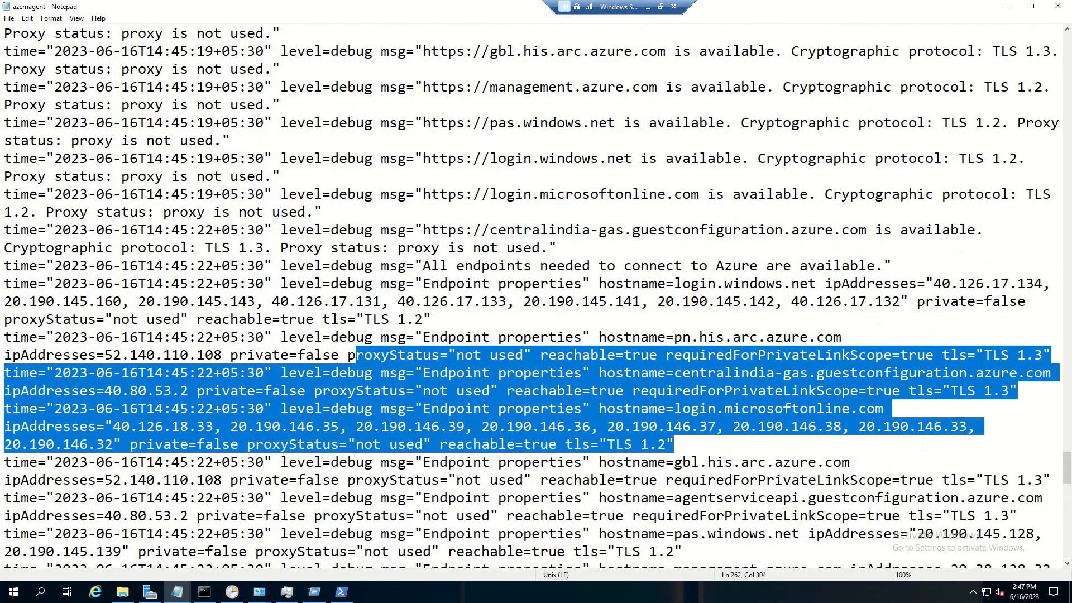
scroll(921, 442, down, 6)
drag(416, 284, 608, 338)
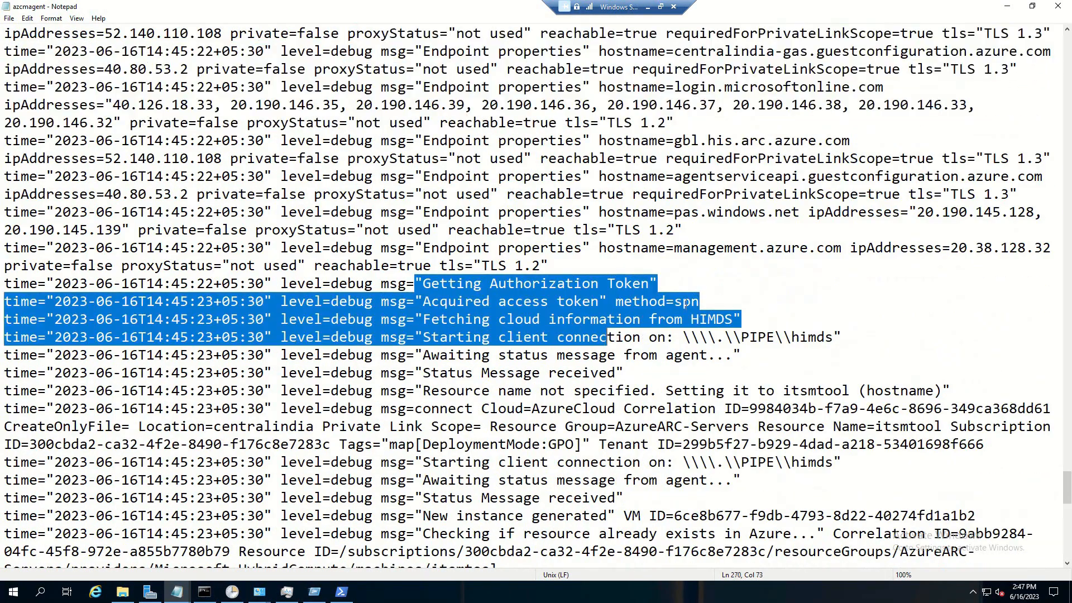
- Switch to Task Scheduler and examine the azcmagent task's history, conditions and the program it starts
click(231, 591)
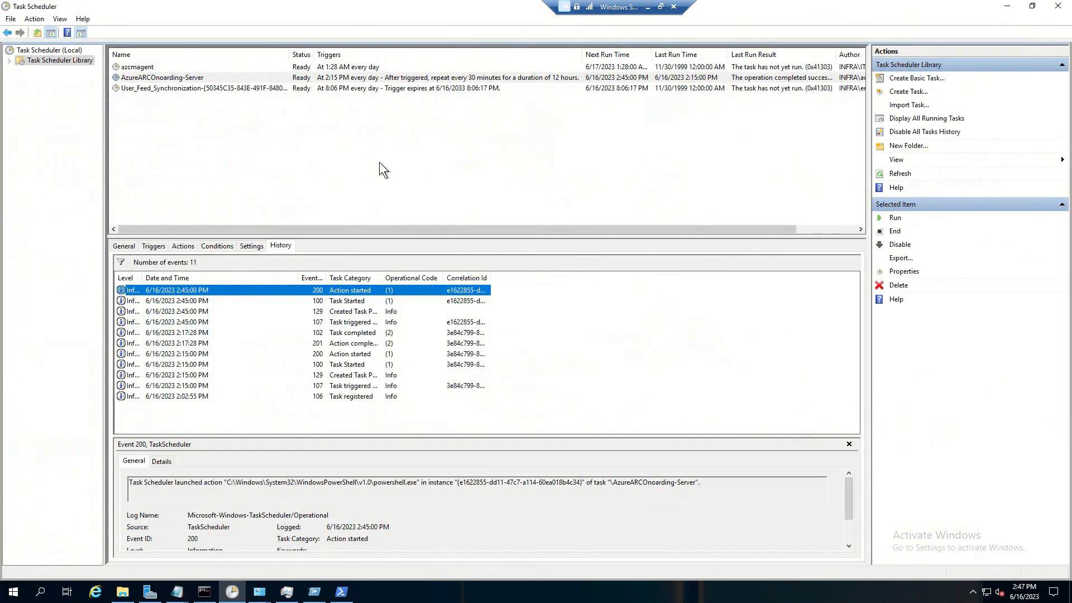
click(339, 143)
click(167, 68)
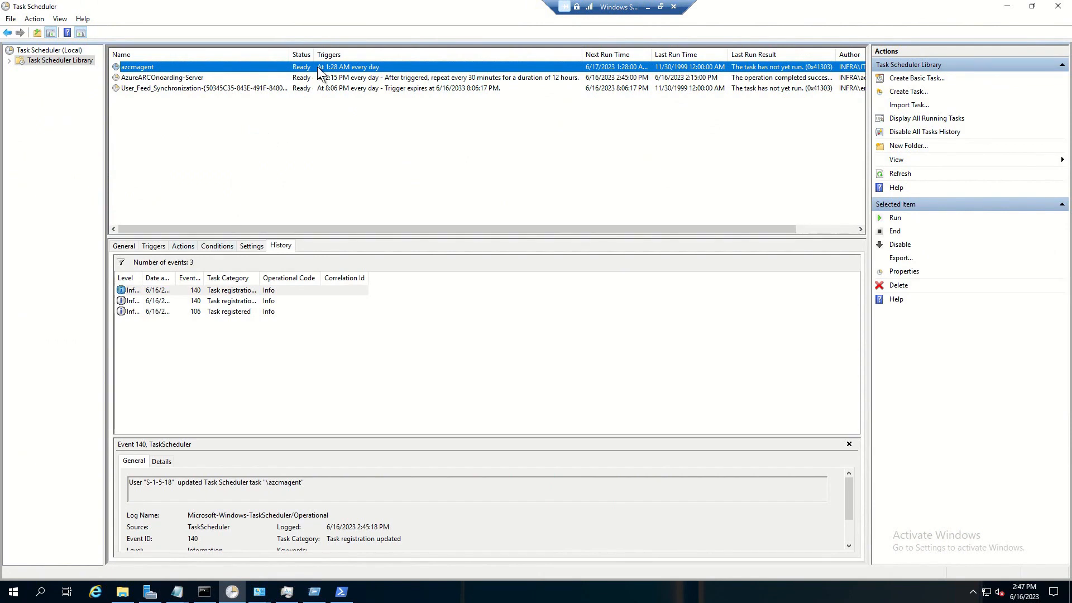
click(216, 247)
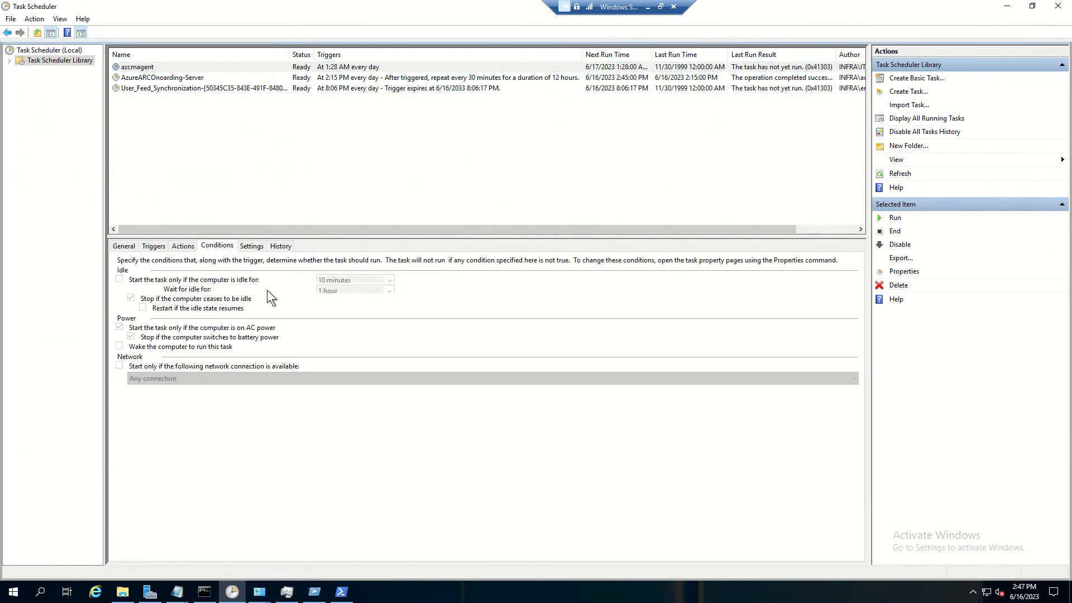
click(184, 246)
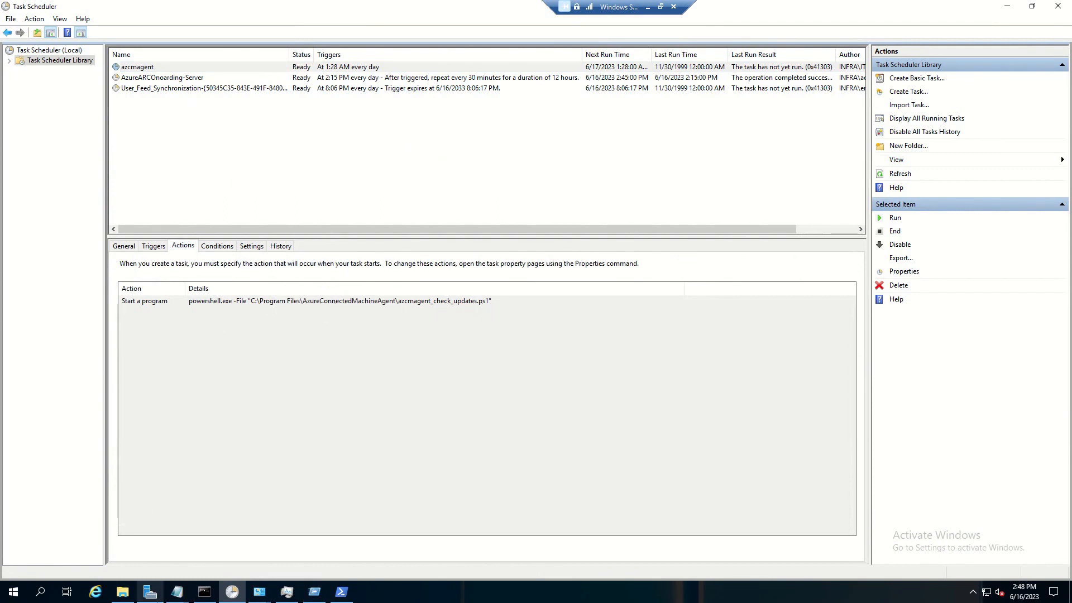
- Switch to File Explorer, open C:\Program Files\AzureConnectedMachineAgent and locate the azcmagent_check_updates script
mouse_move(122, 591)
click(136, 536)
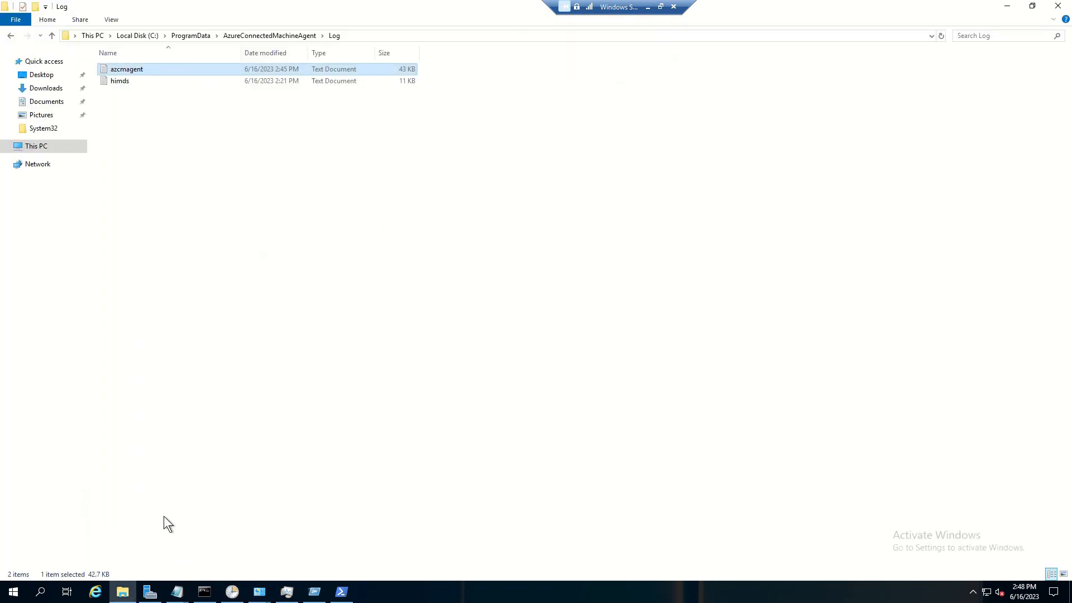
click(135, 37)
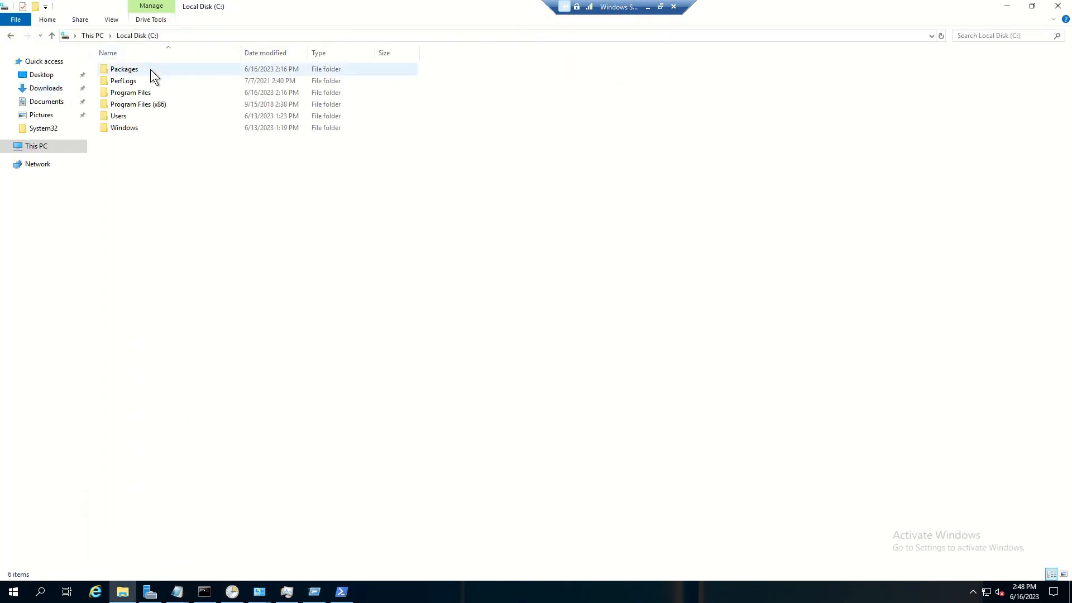
double_click(152, 97)
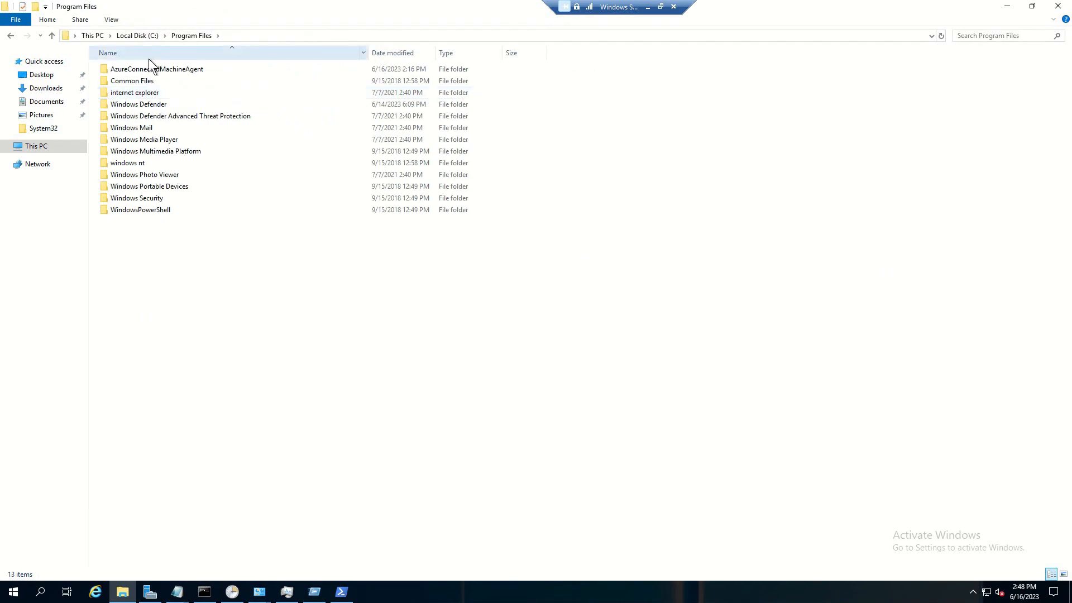
double_click(149, 74)
drag(1066, 90, 1018, 308)
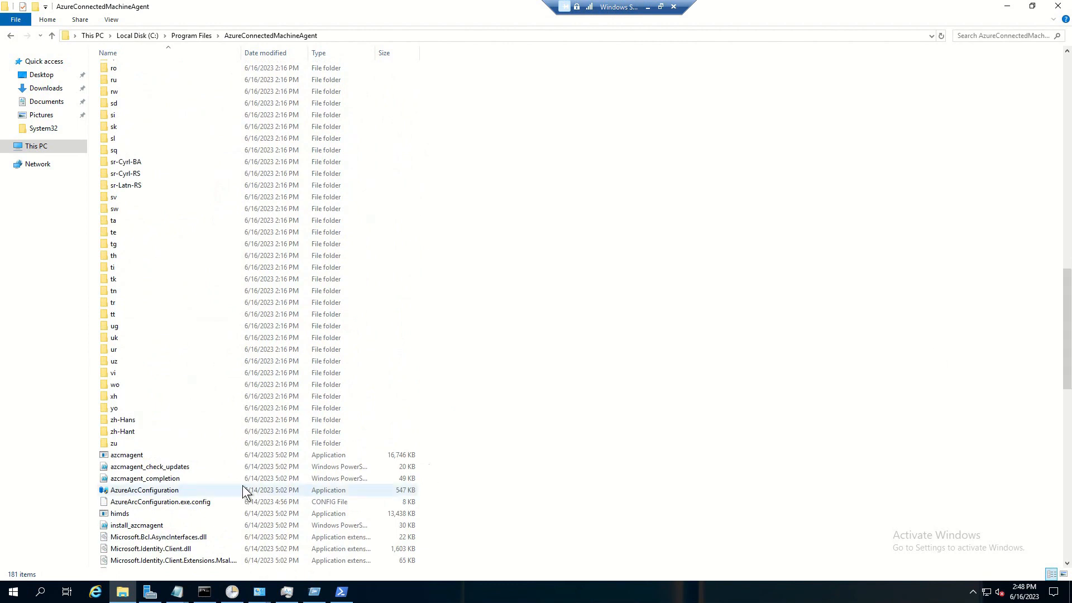